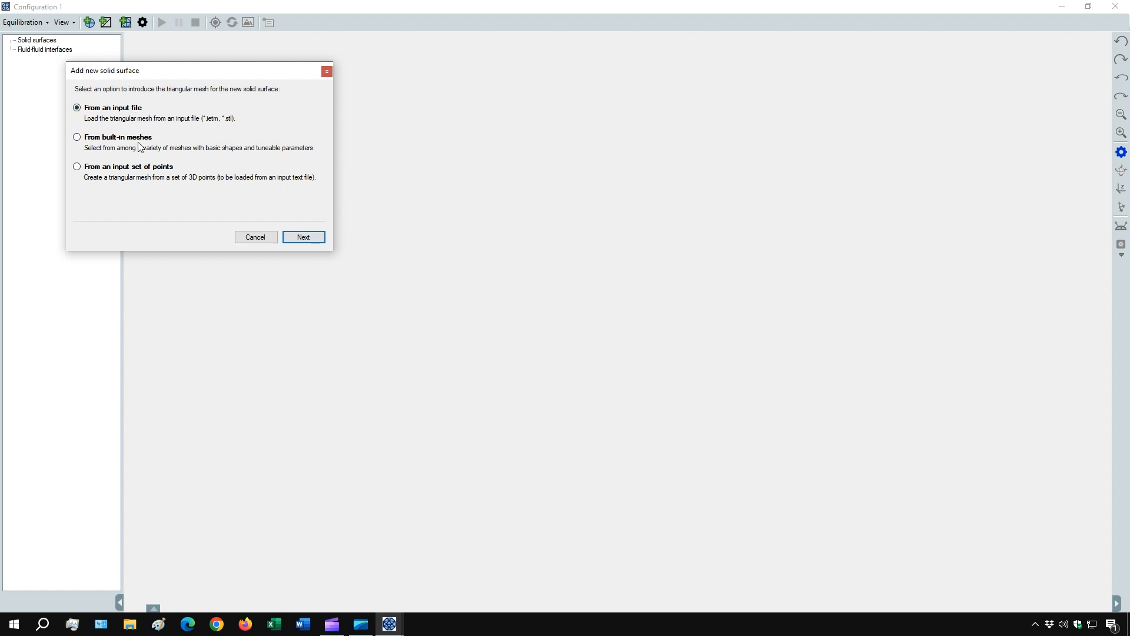
# - Add a solid surface from the built-in planar mesh with 10 µm edge lengths and 50 vertices per side in x and y
pyautogui.click(139, 139)
pyautogui.click(293, 236)
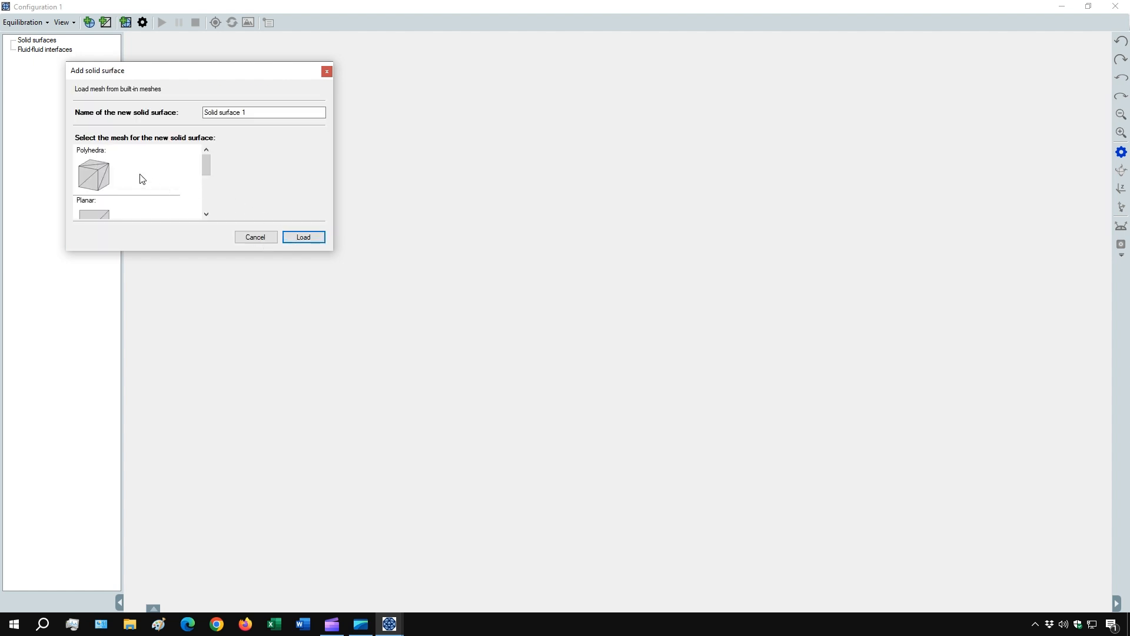
pyautogui.scroll(-2, 121, 167)
pyautogui.click(121, 166)
pyautogui.scroll(1, 123, 167)
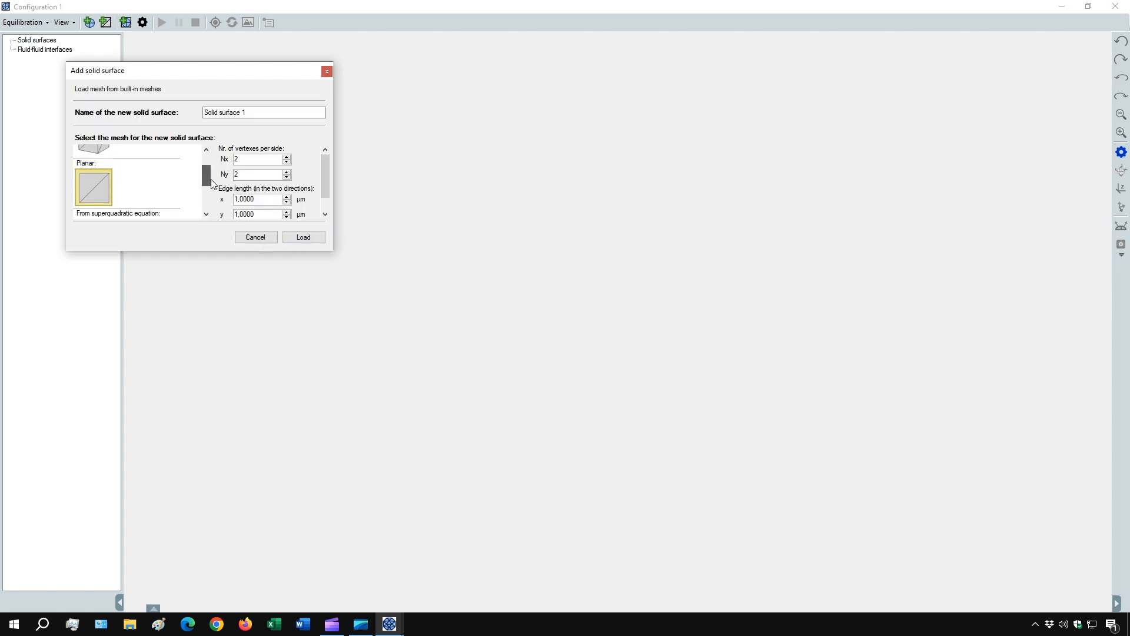
pyautogui.click(237, 200)
pyautogui.click(239, 215)
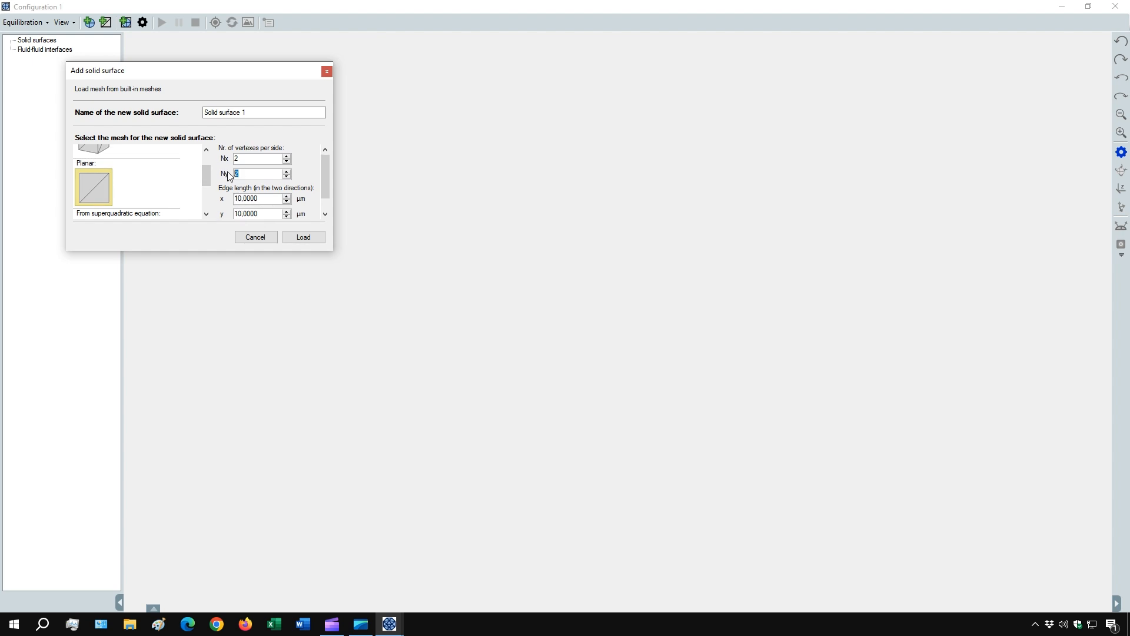
pyautogui.write('50')
pyautogui.click(321, 237)
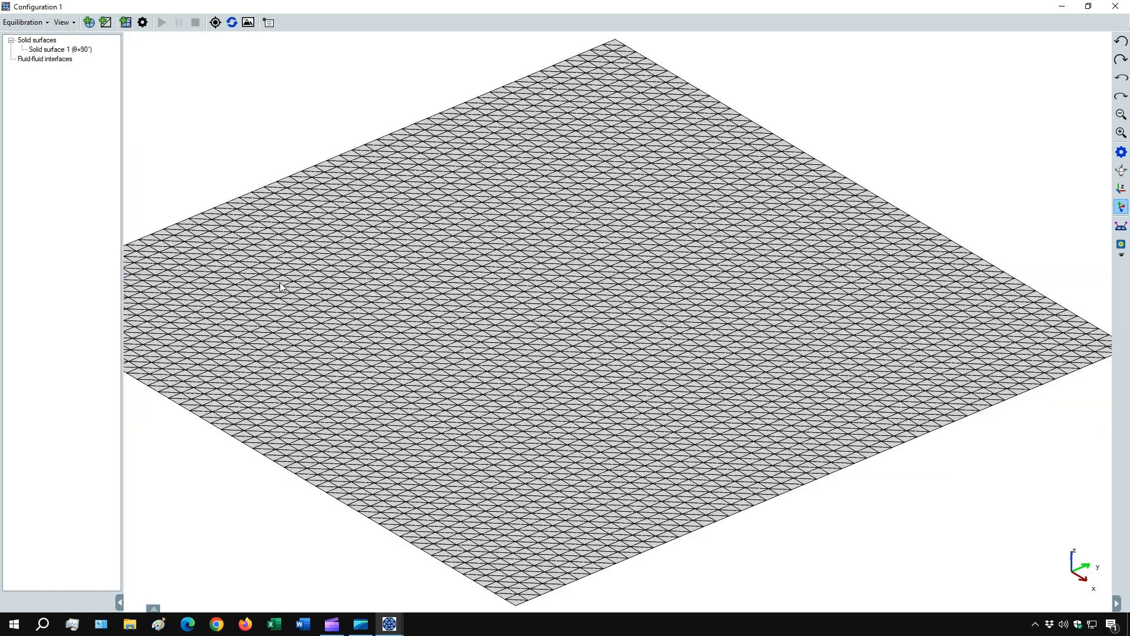
# - View the surface along the z axis and add a patch to Solid surface 1
pyautogui.click(1122, 188)
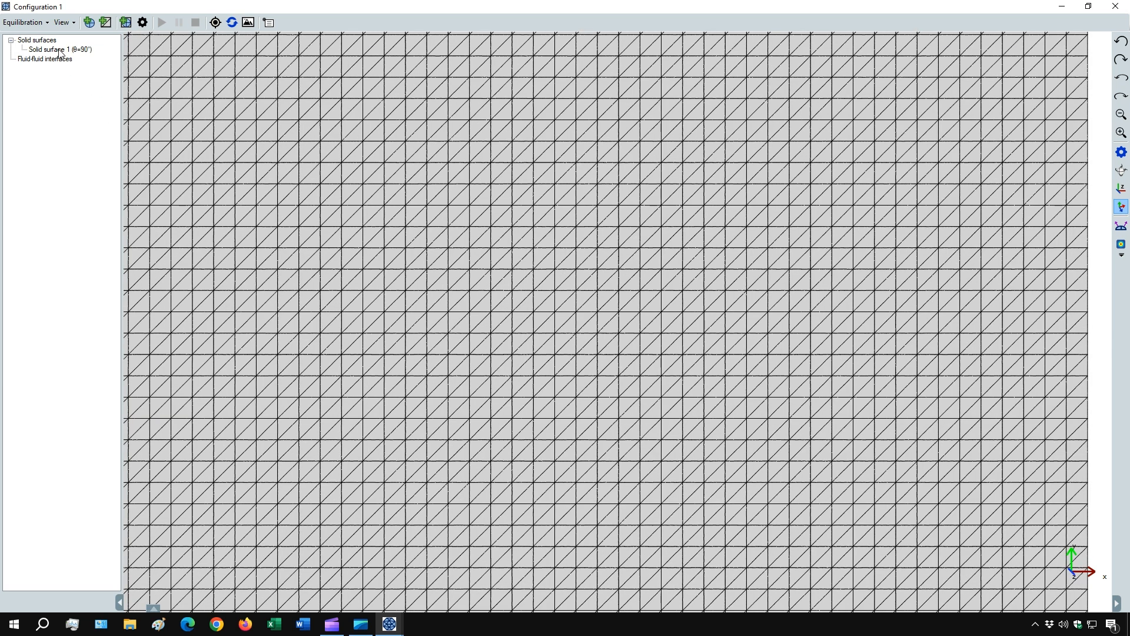
pyautogui.rightClick(59, 51)
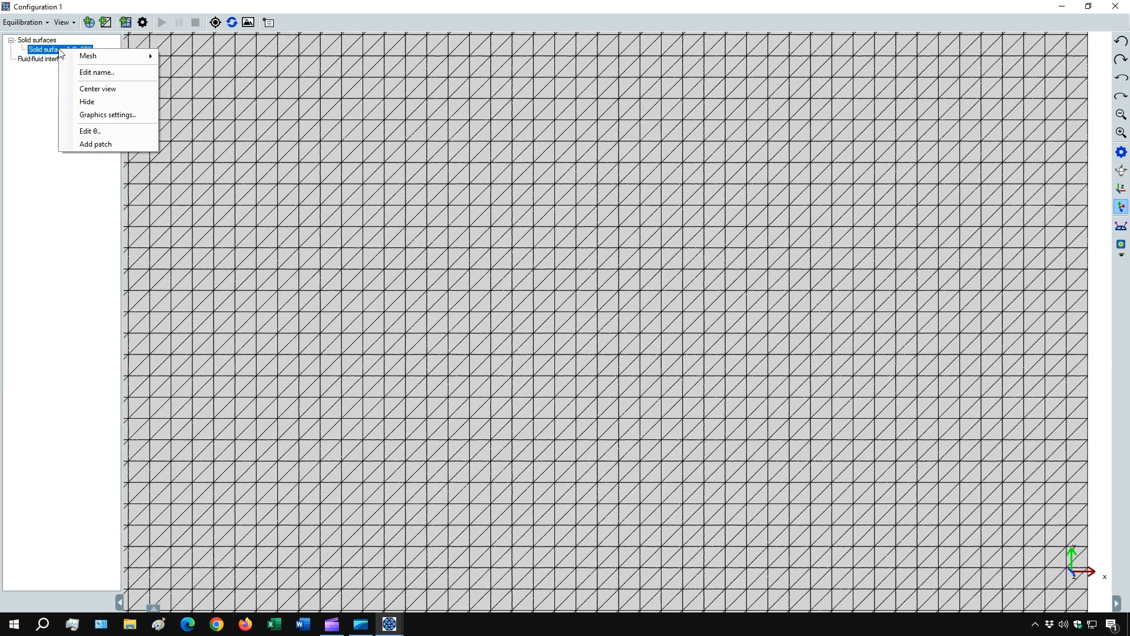
pyautogui.click(109, 144)
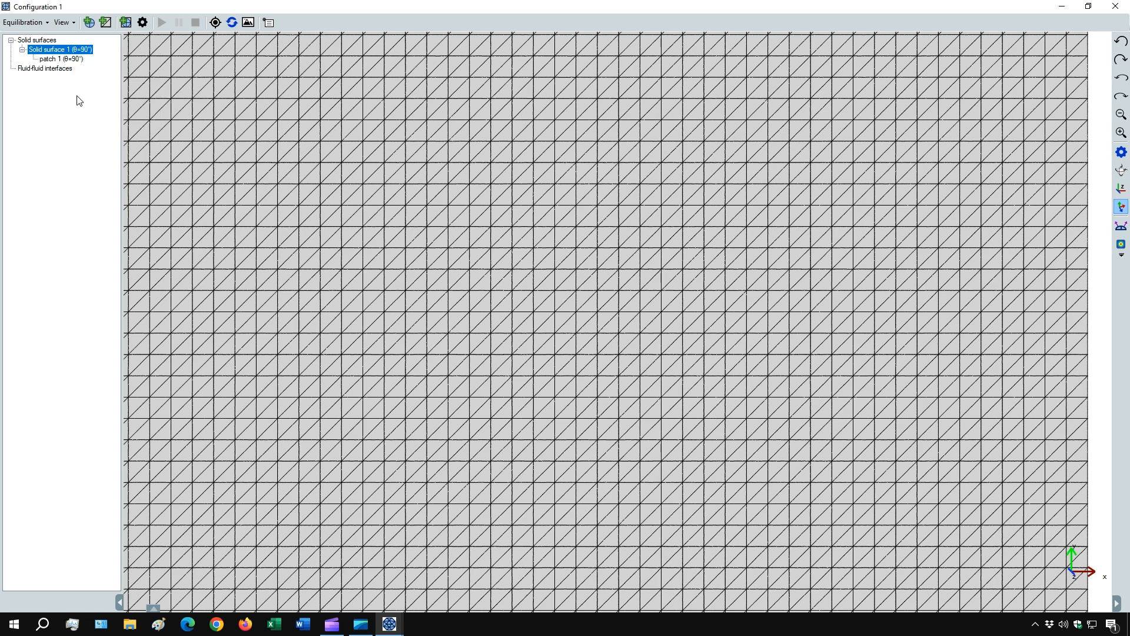
# - Edit patch 1 to cover a block of 4 by 4 mesh cells plus one separate cell diagonally above it
pyautogui.rightClick(60, 61)
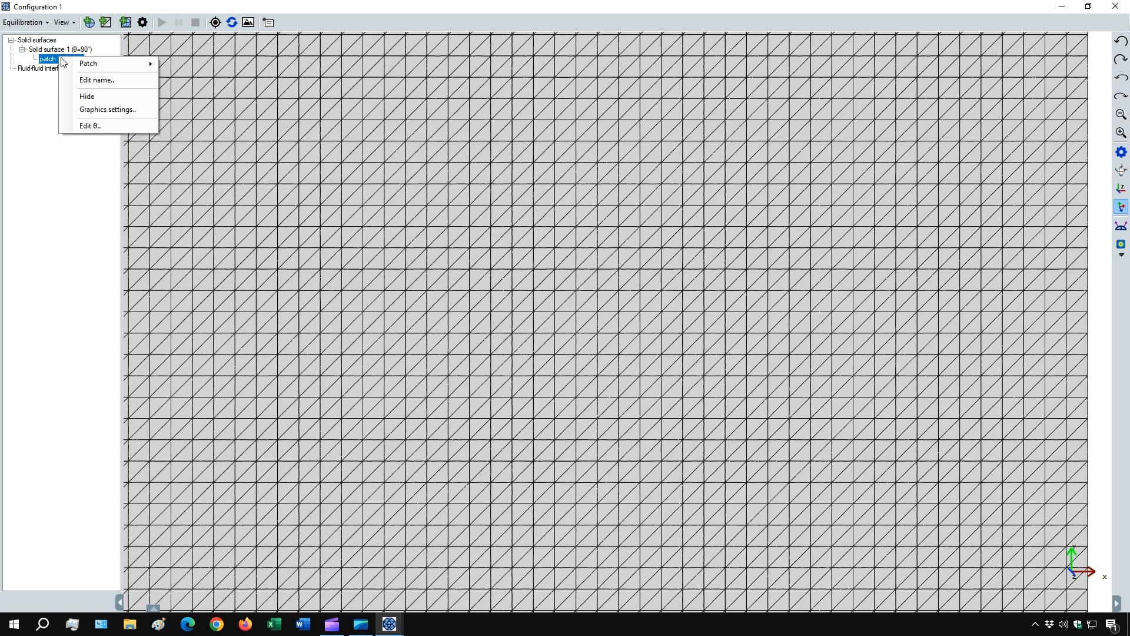
pyautogui.moveTo(92, 67)
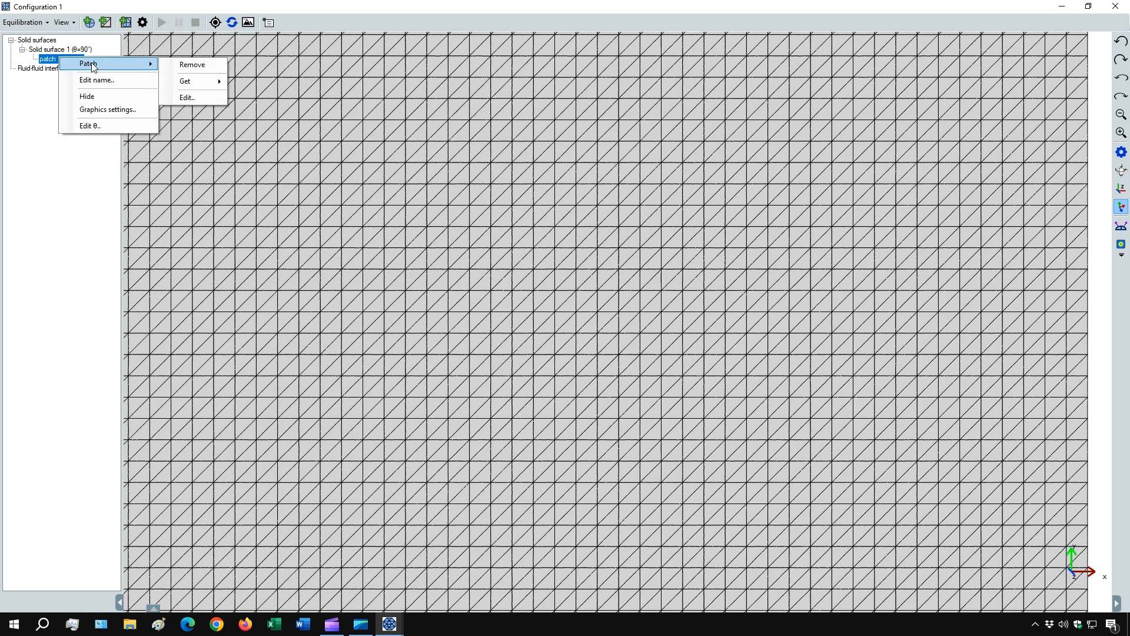
pyautogui.click(187, 98)
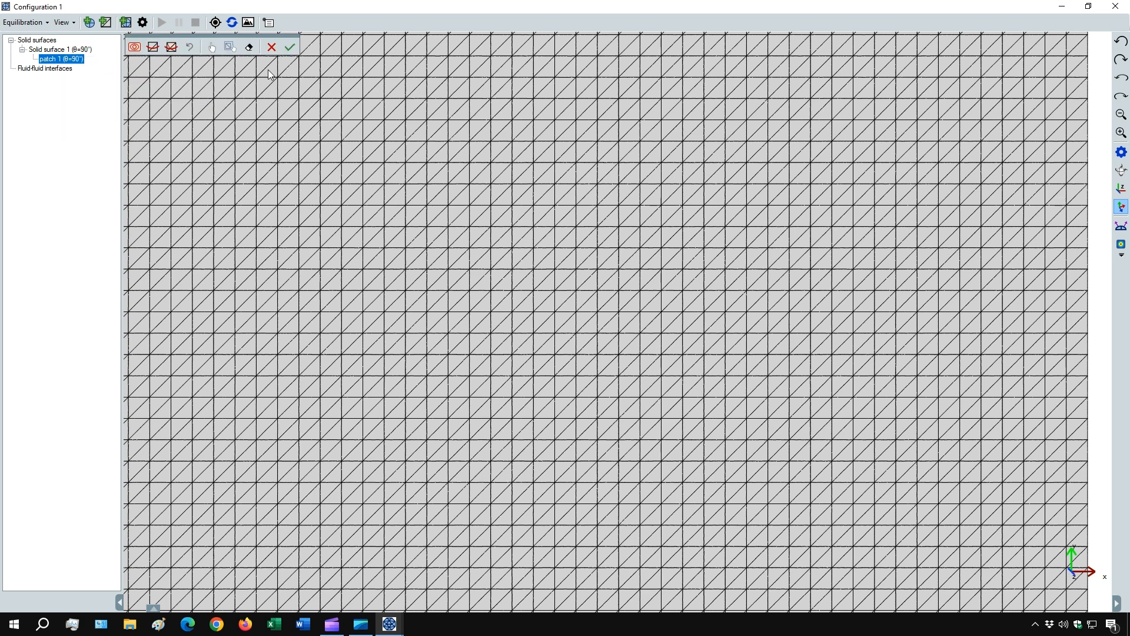
pyautogui.click(212, 47)
pyautogui.click(264, 215)
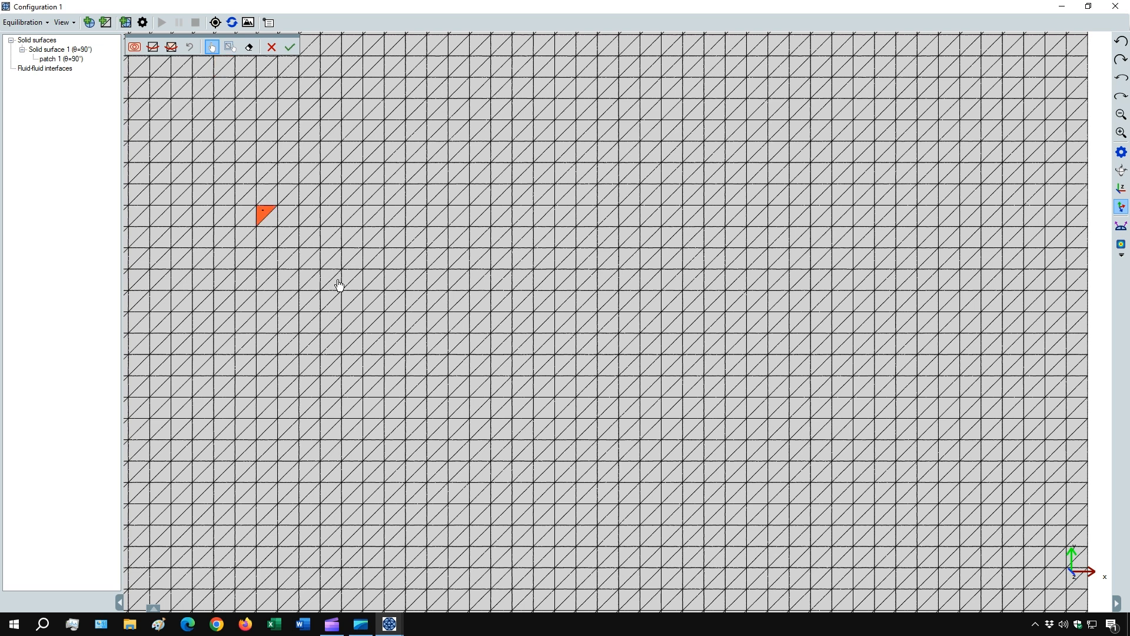
pyautogui.moveTo(339, 285); pyautogui.dragTo(340, 286)
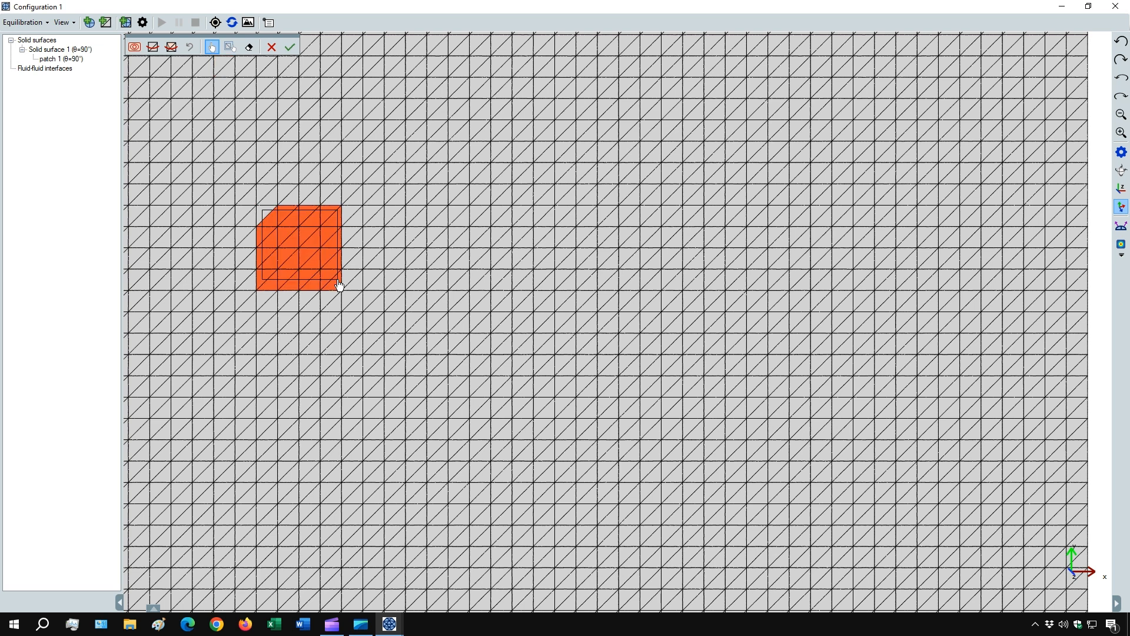
pyautogui.click(265, 216)
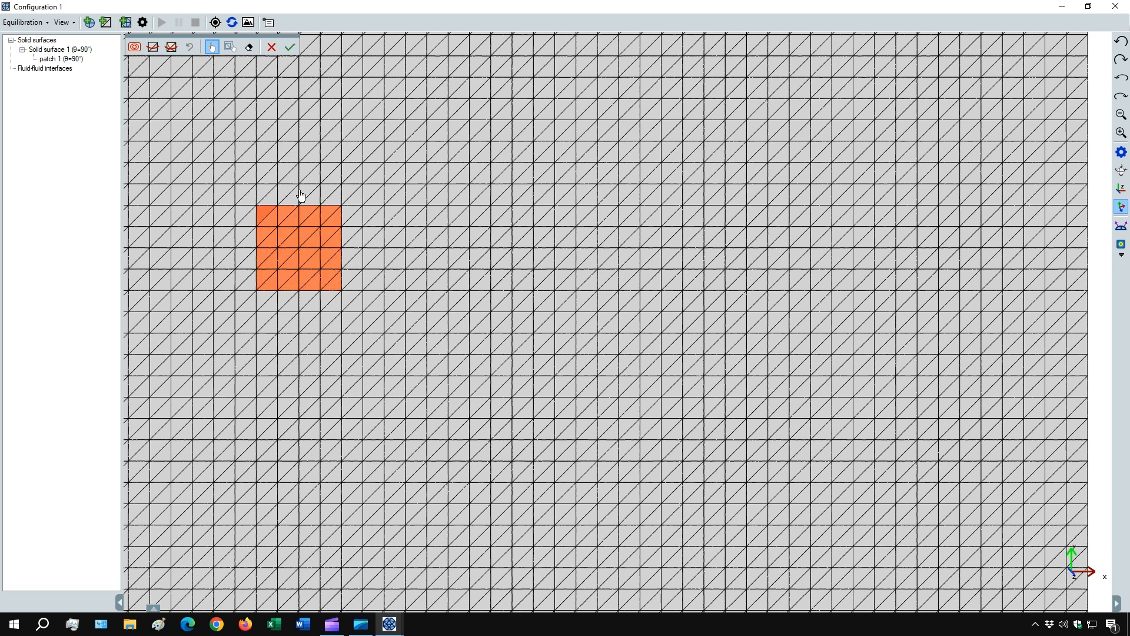
pyautogui.click(351, 173)
pyautogui.click(359, 178)
pyautogui.click(290, 47)
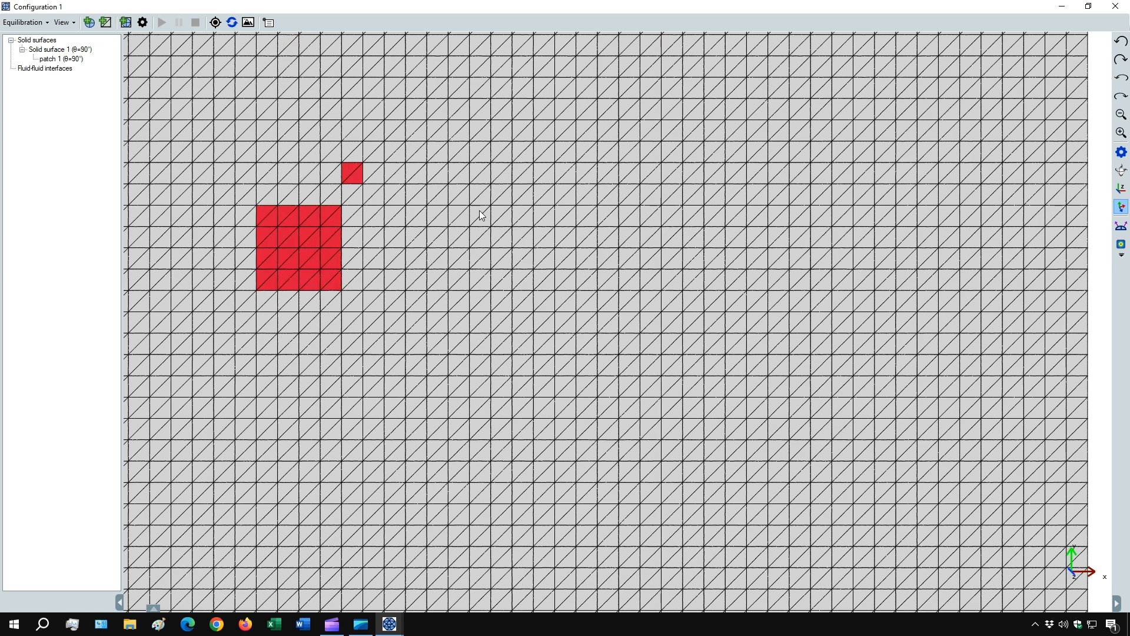
# - Extend patch 1 with a block 2 cells wide and 4 high and another single cell, and remove one cell inside the square block
pyautogui.rightClick(51, 61)
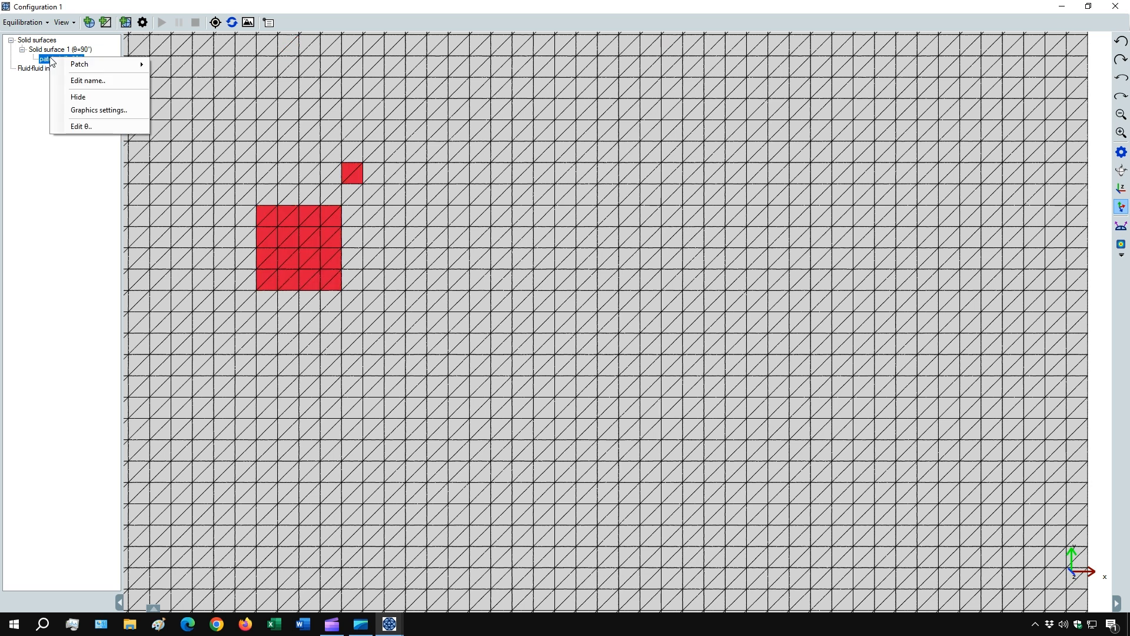
pyautogui.moveTo(71, 65)
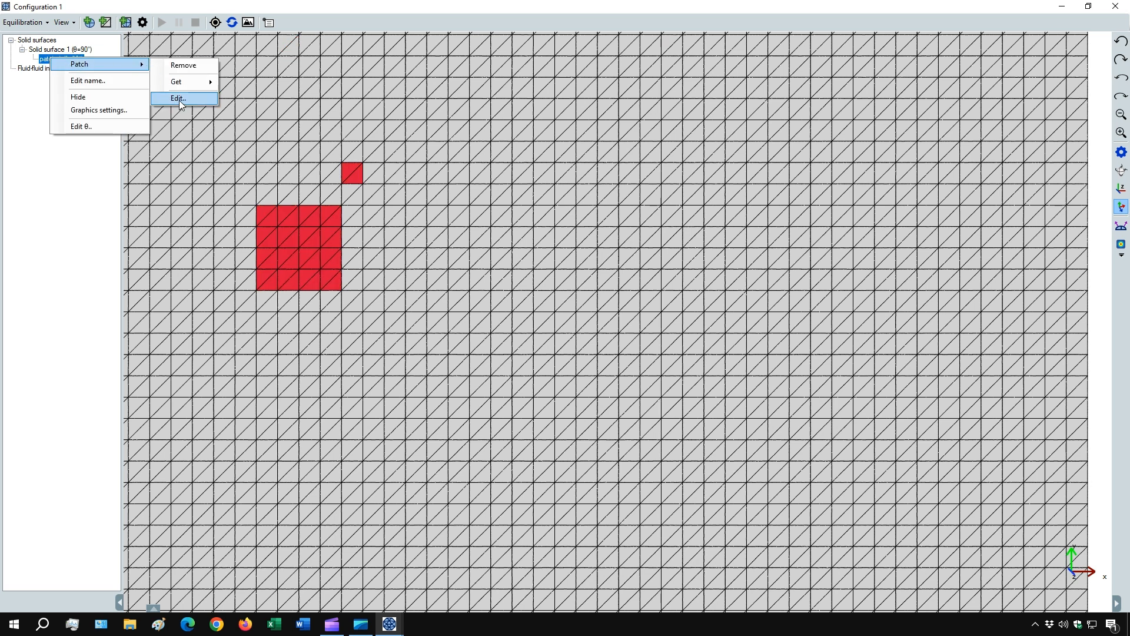
pyautogui.click(179, 100)
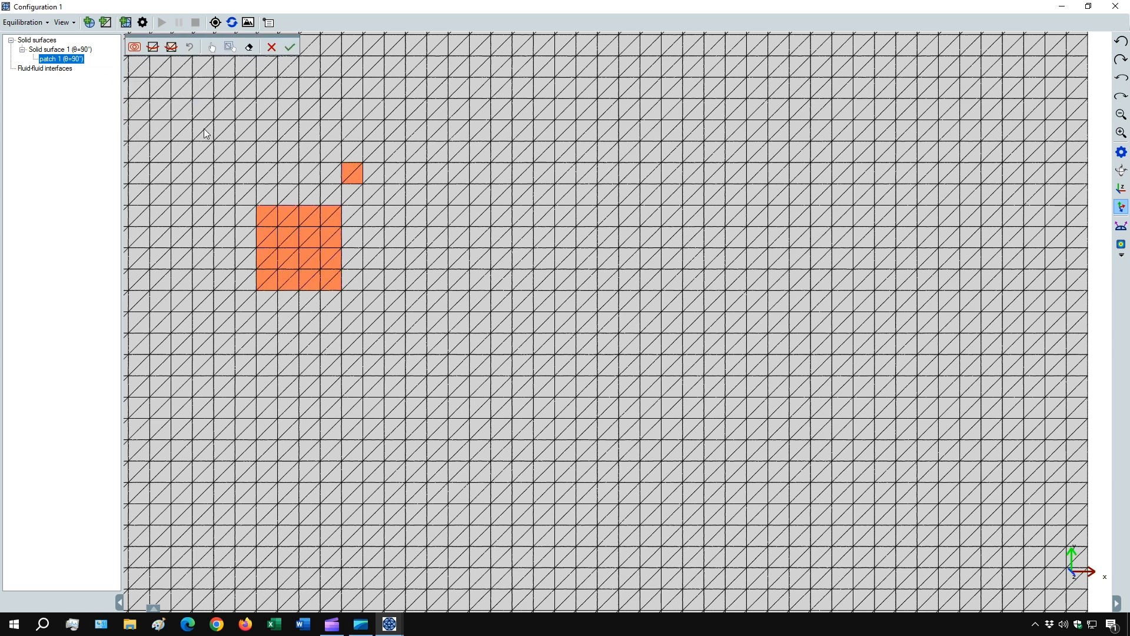
pyautogui.click(212, 48)
pyautogui.moveTo(366, 210); pyautogui.dragTo(402, 290)
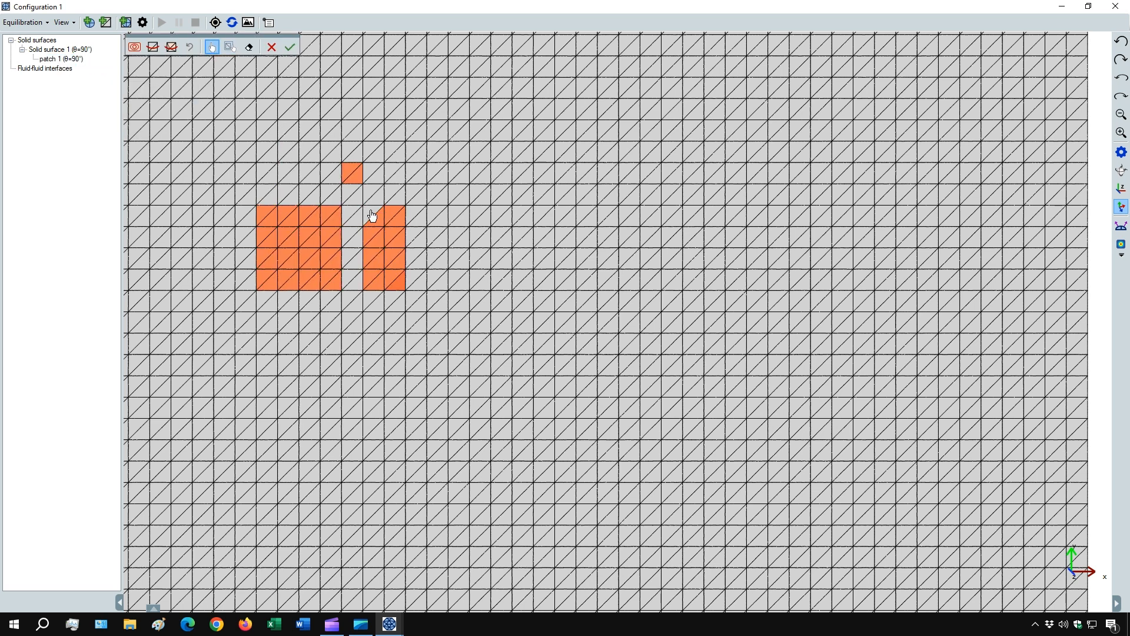
pyautogui.click(317, 265)
pyautogui.click(296, 178)
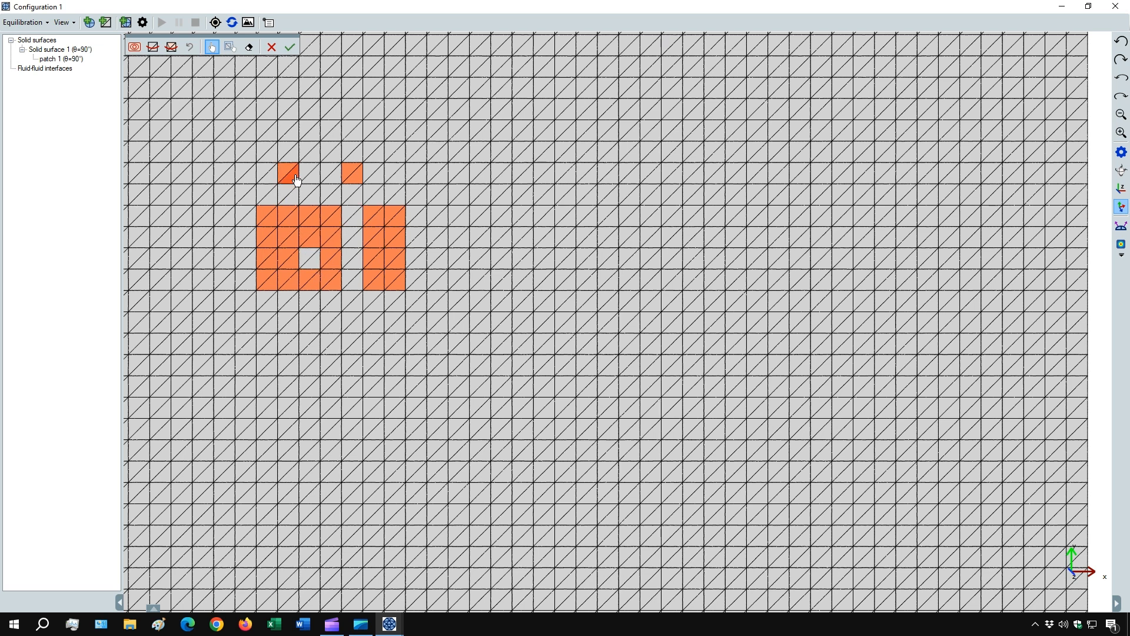
pyautogui.click(291, 46)
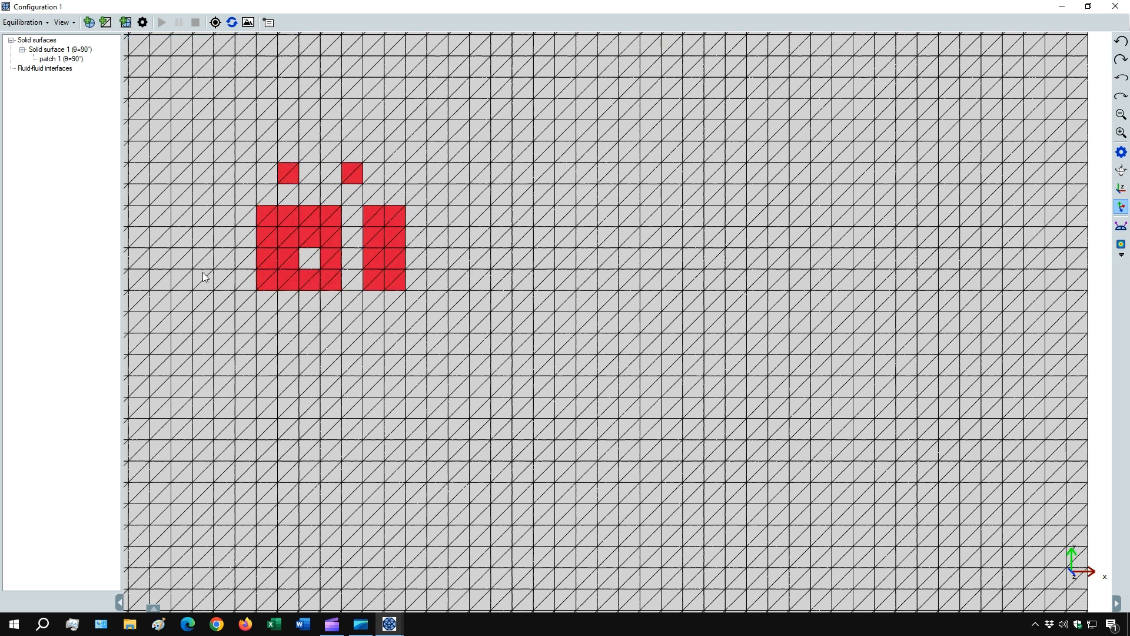
# - Open patch 1 for editing and clear all its selected facets
pyautogui.rightClick(69, 60)
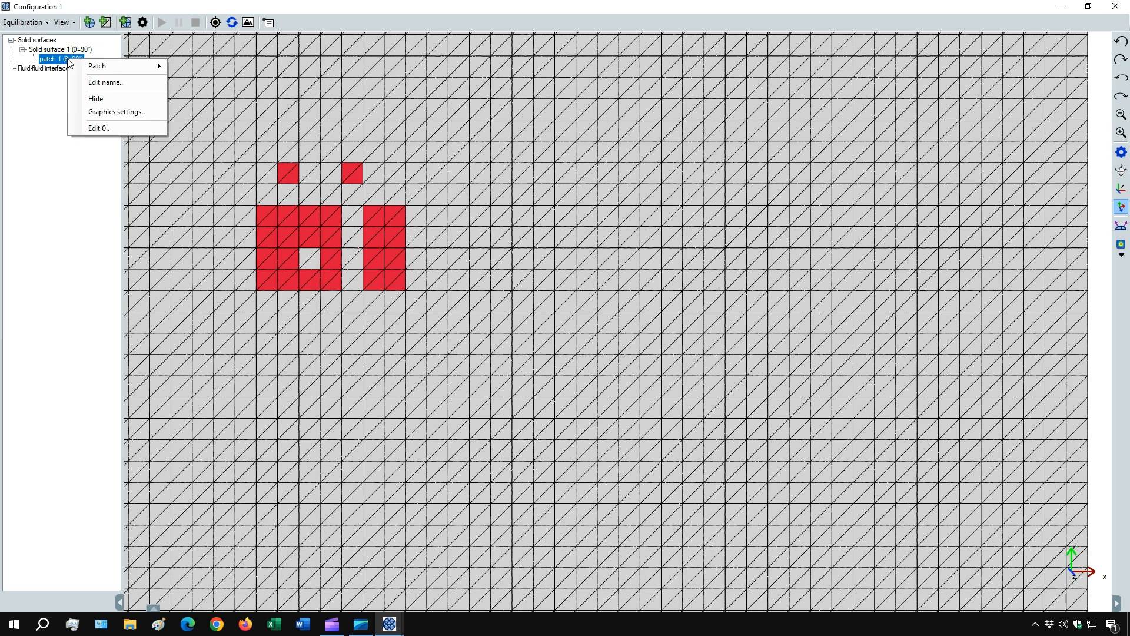
pyautogui.moveTo(117, 66)
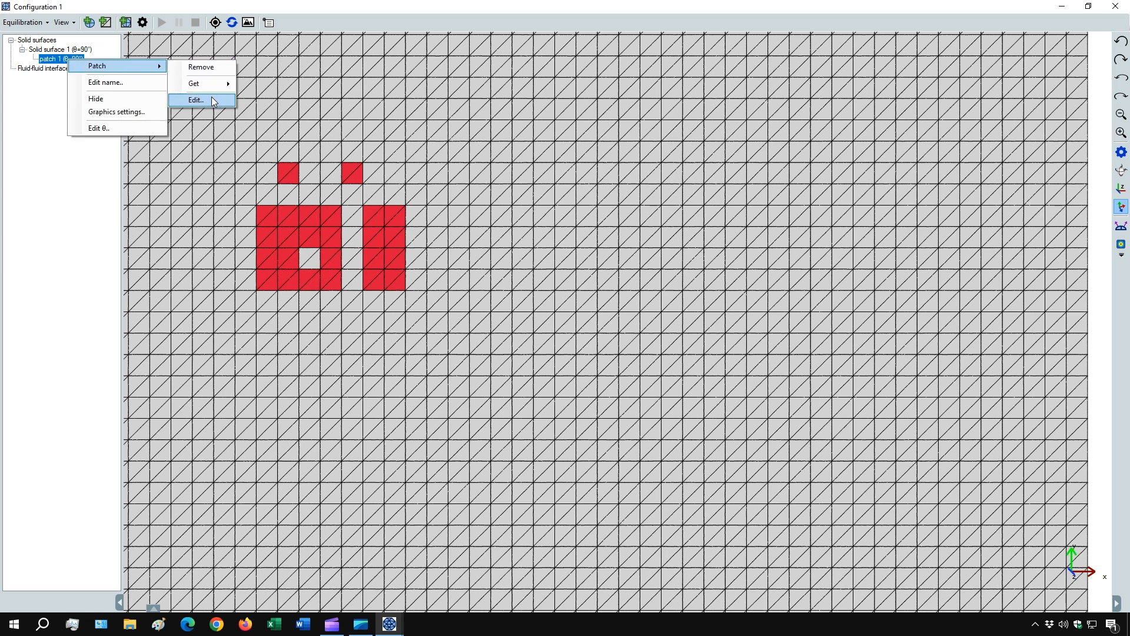
pyautogui.click(211, 96)
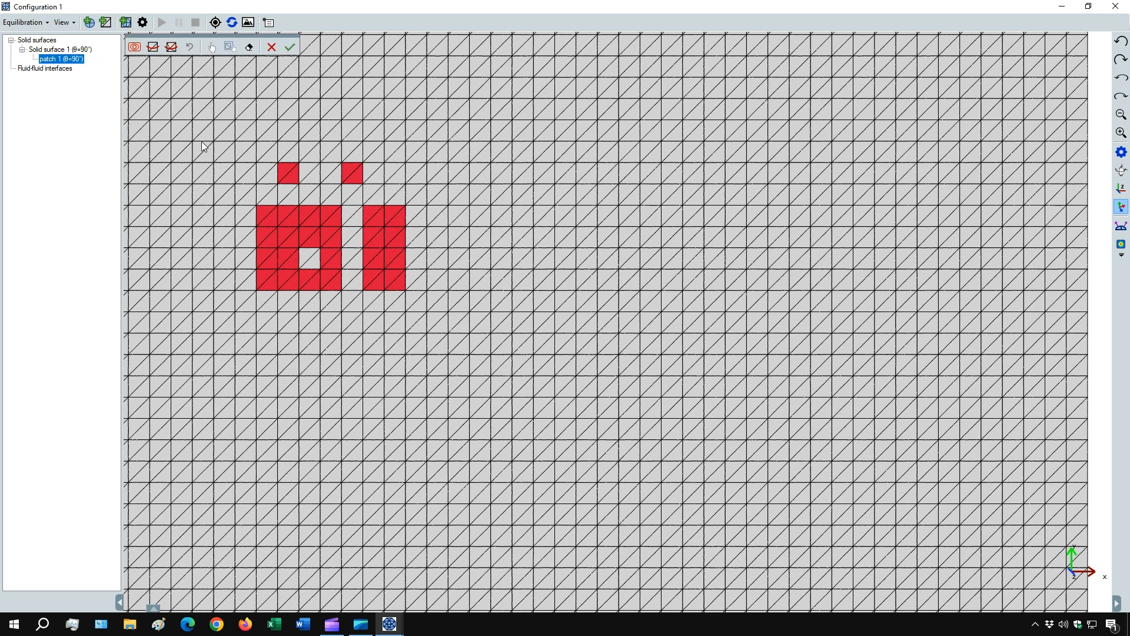
pyautogui.click(249, 49)
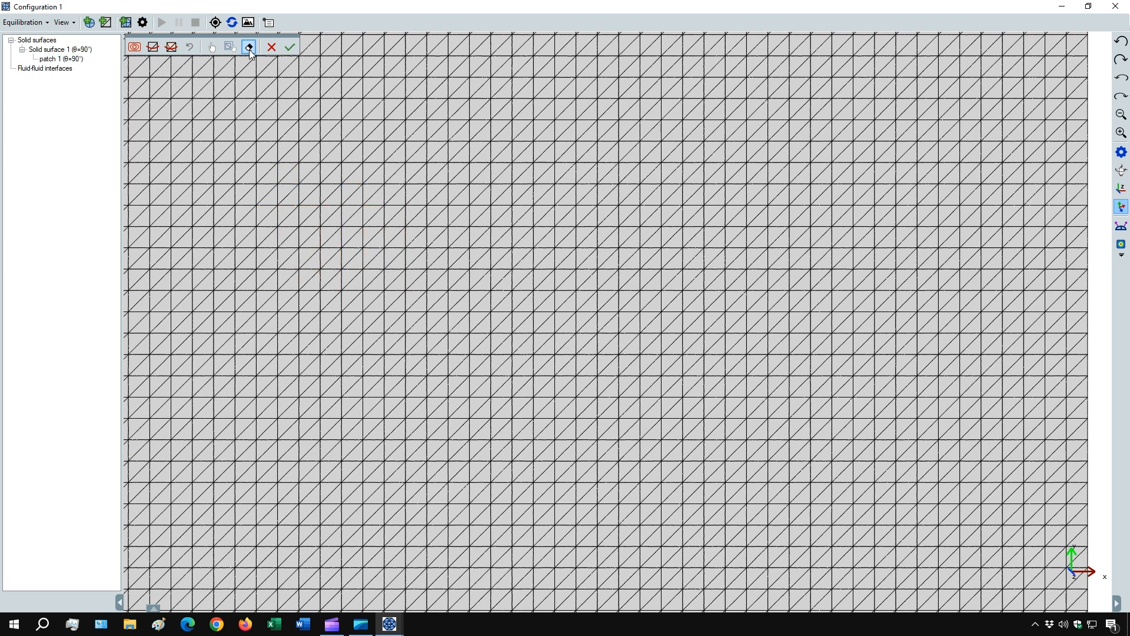
# - Invert the facet selection, deselect two vertically adjacent mesh cells, and clear the selection
pyautogui.click(228, 49)
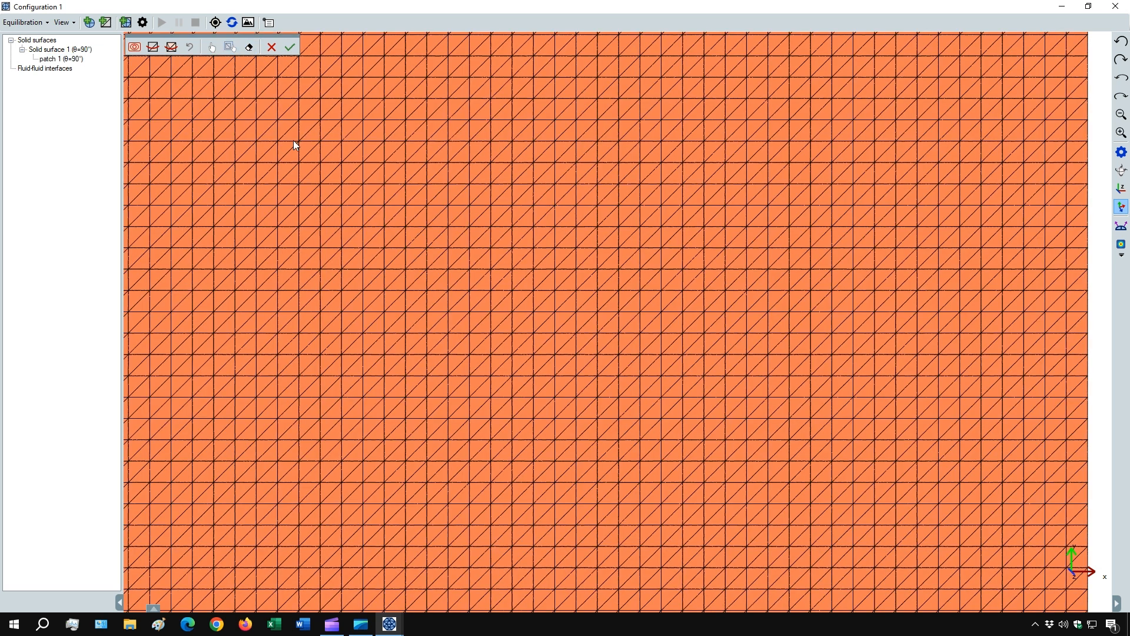
pyautogui.click(213, 47)
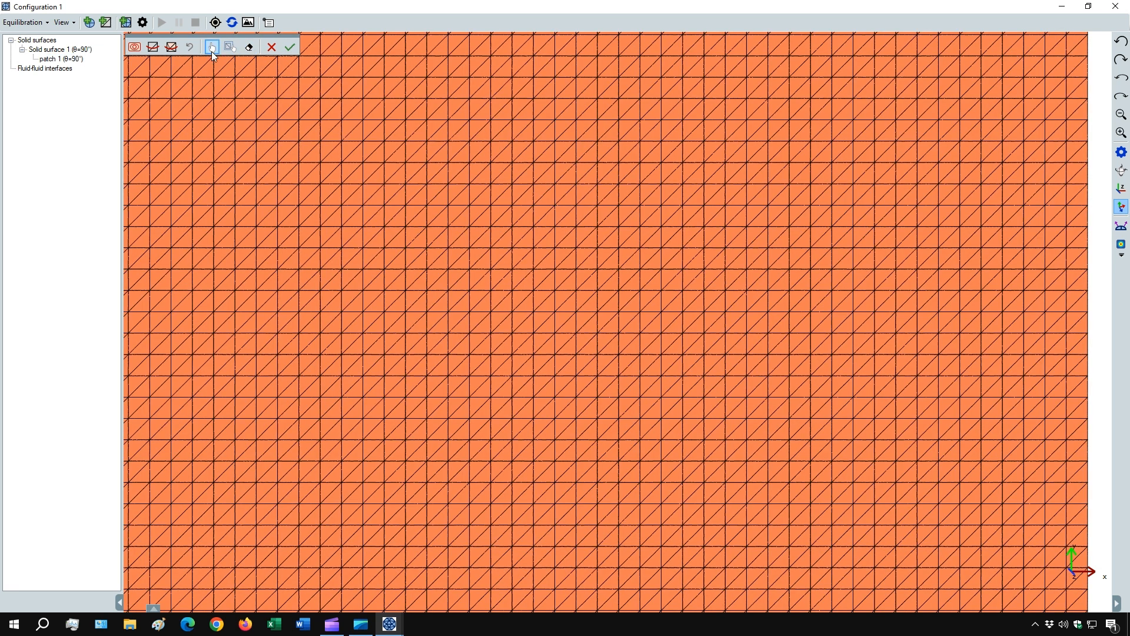
pyautogui.click(265, 171)
pyautogui.click(270, 178)
pyautogui.click(265, 189)
pyautogui.click(272, 198)
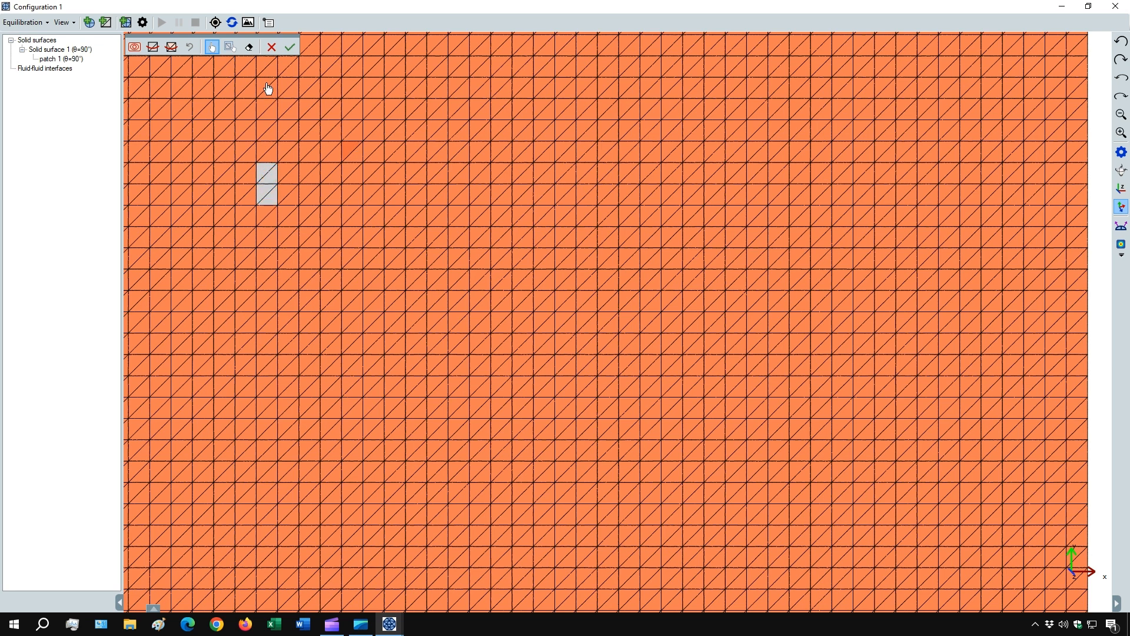
pyautogui.click(249, 48)
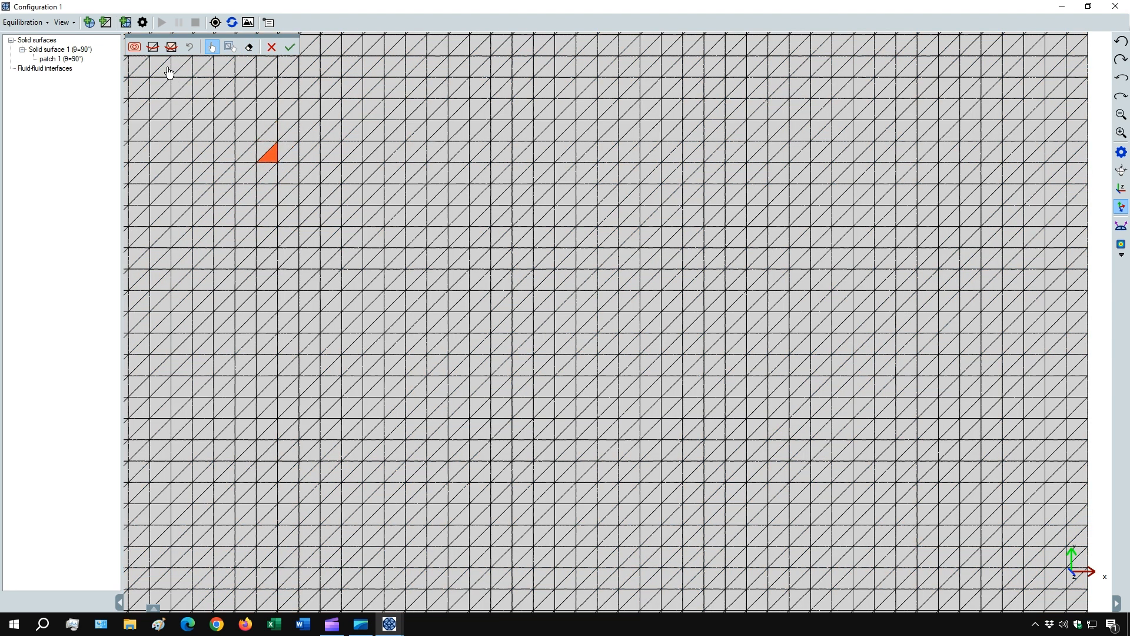
# - Make patch 1 a smooth circle by selecting and cutting the mesh with the superquadratic equation A = B = 1 µm, a = b = 2, centred at 0,0
pyautogui.click(136, 47)
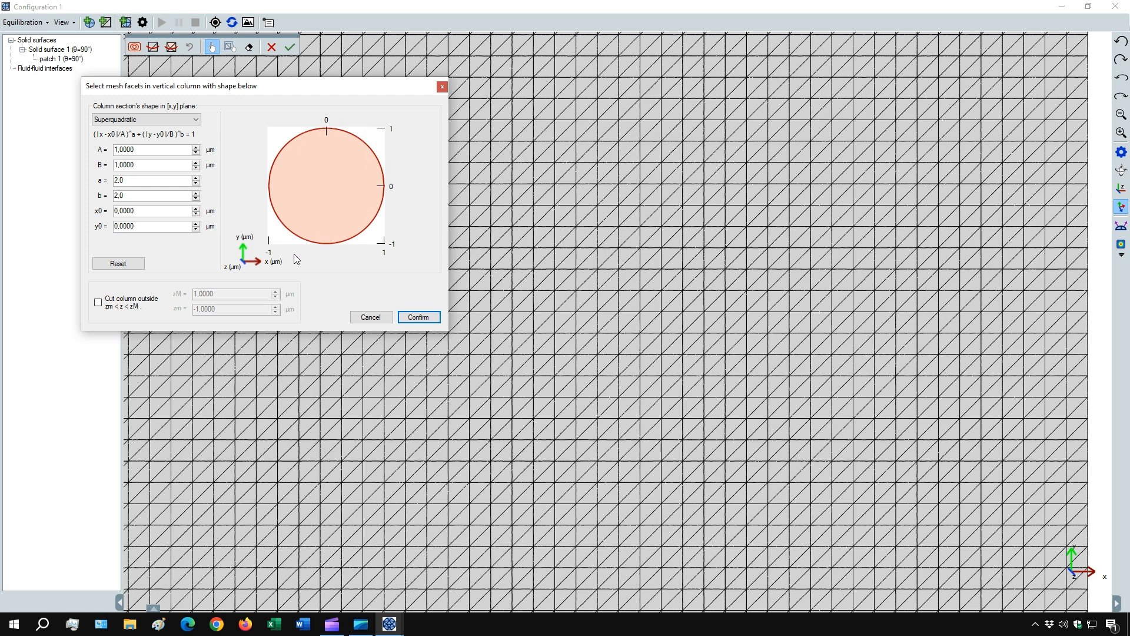
pyautogui.click(419, 317)
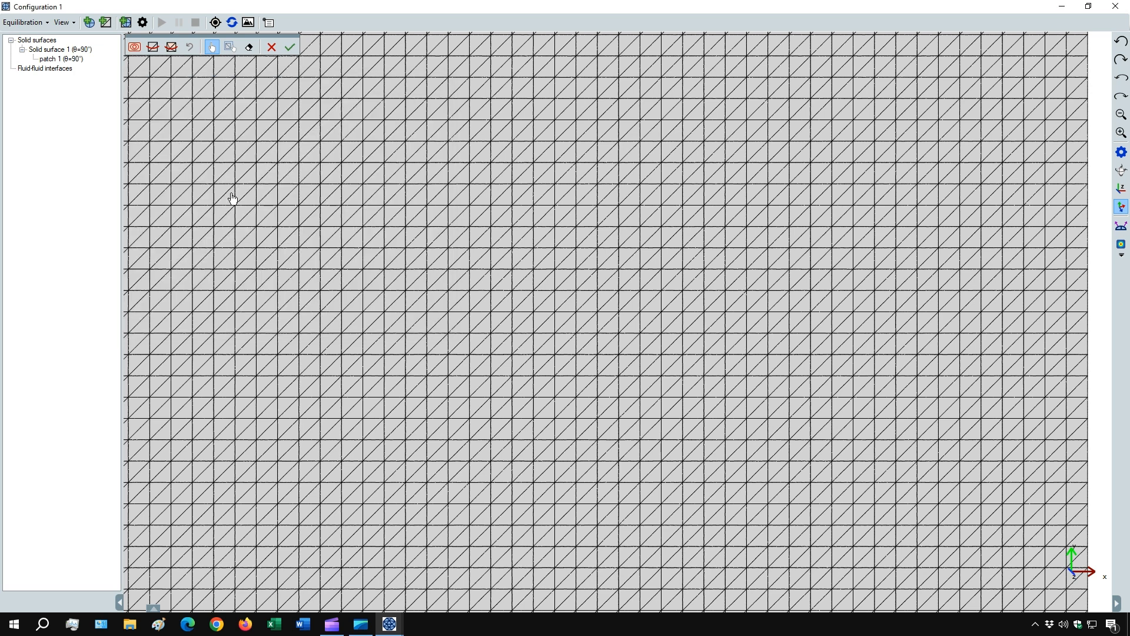
pyautogui.click(153, 47)
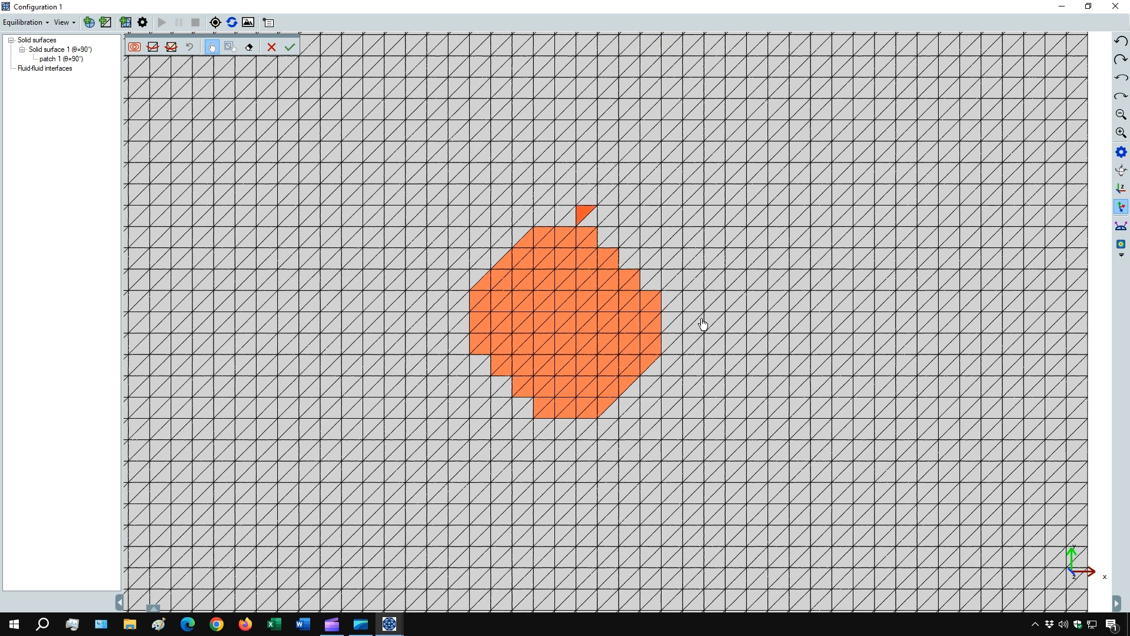
pyautogui.click(171, 47)
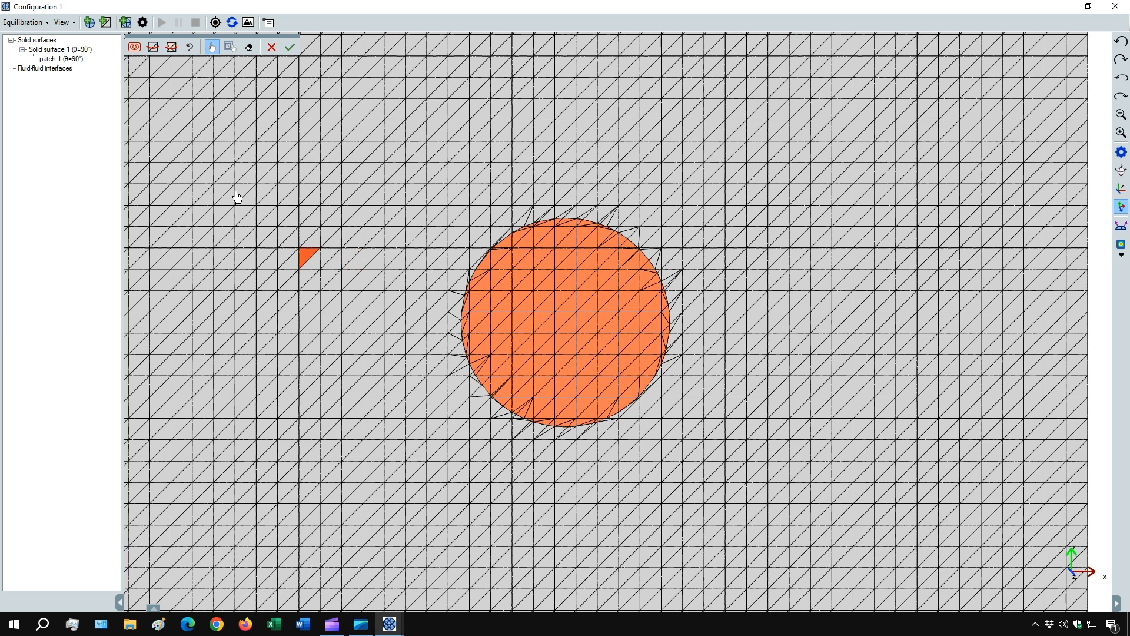
pyautogui.click(290, 48)
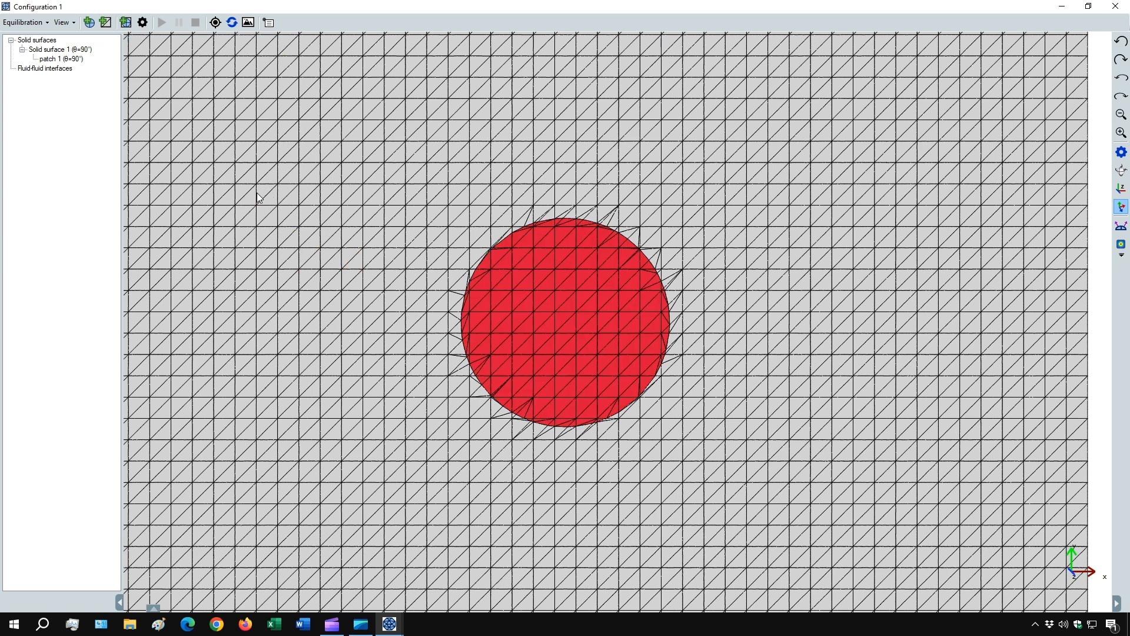
# - Add a second patch to Solid surface 1 covering a rectangle 7 cells wide and 10 cells high beside the circular patch
pyautogui.rightClick(57, 50)
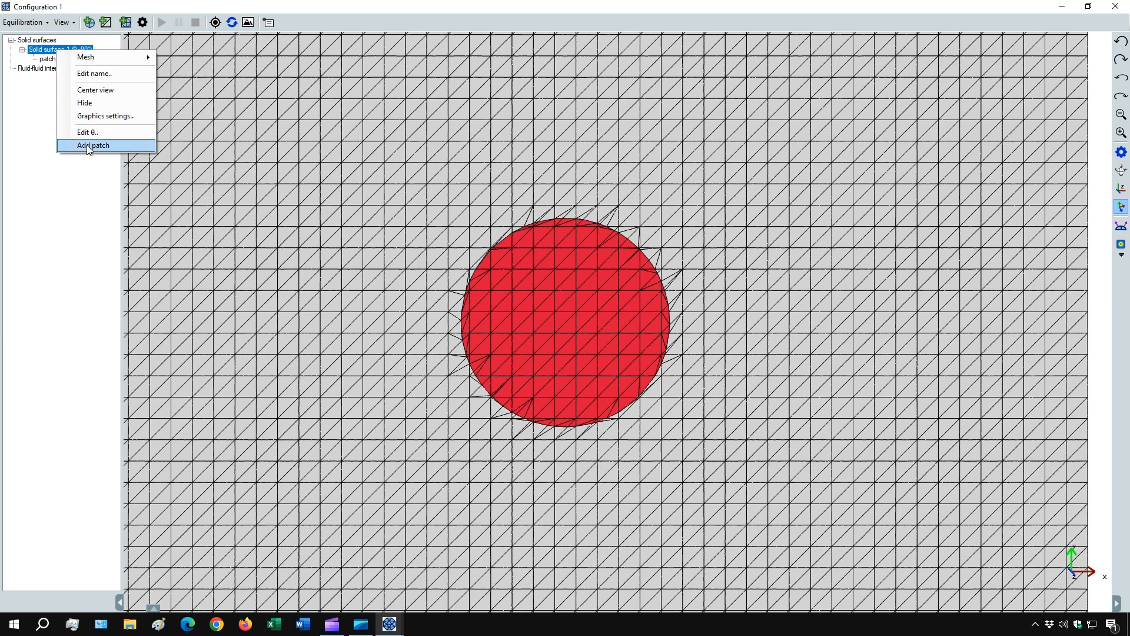
pyautogui.click(87, 145)
pyautogui.rightClick(67, 69)
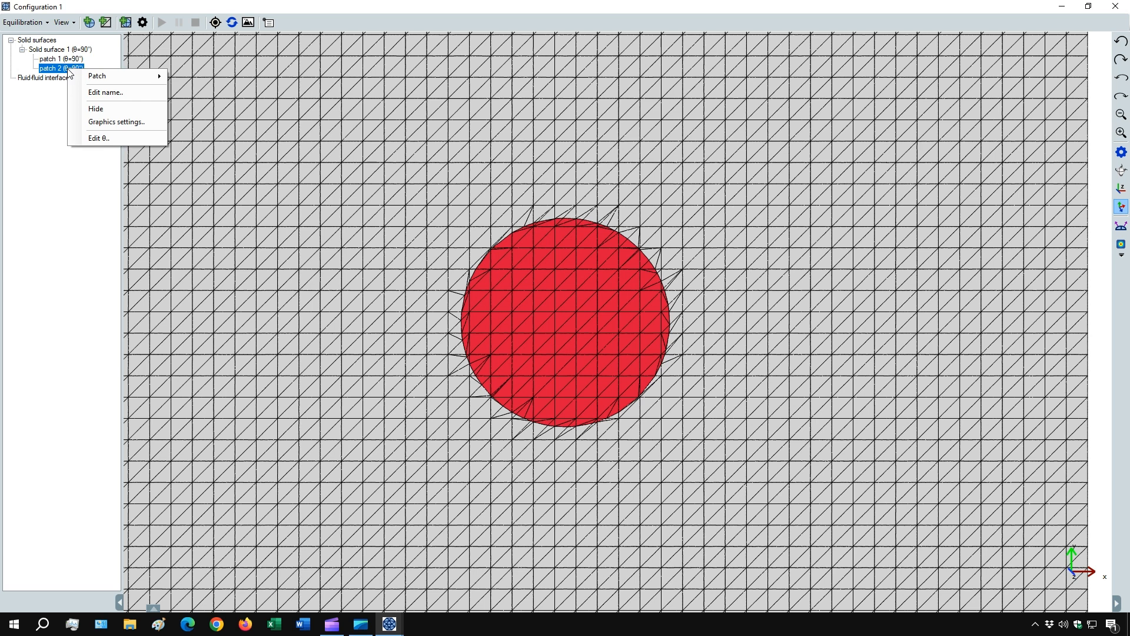
pyautogui.moveTo(89, 76)
pyautogui.click(206, 111)
pyautogui.click(212, 48)
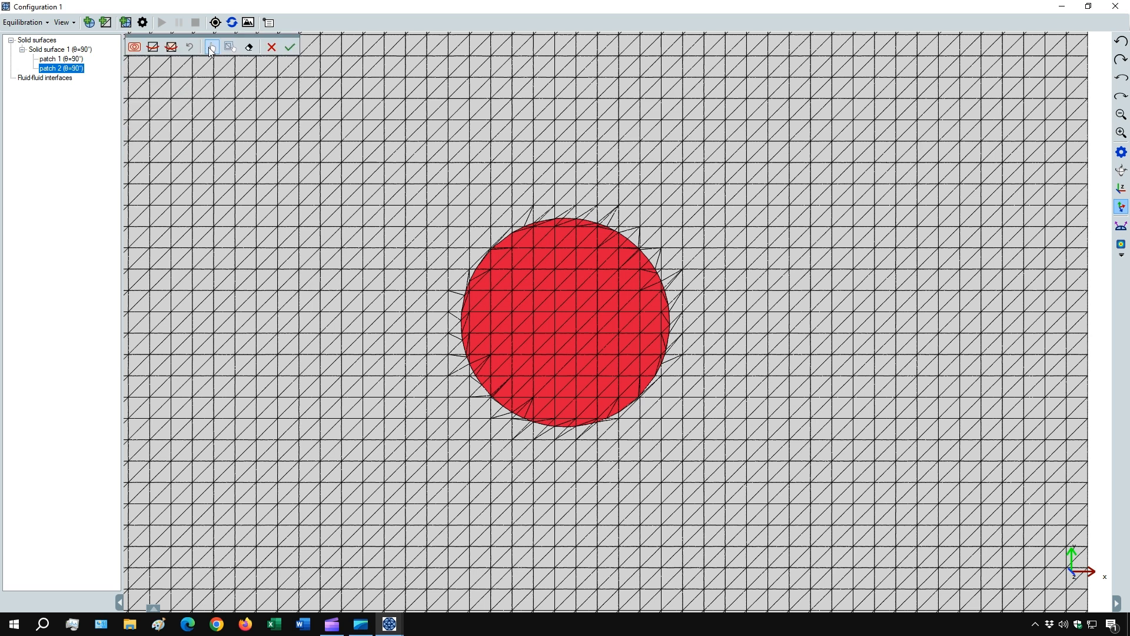
pyautogui.moveTo(270, 228); pyautogui.dragTo(404, 416)
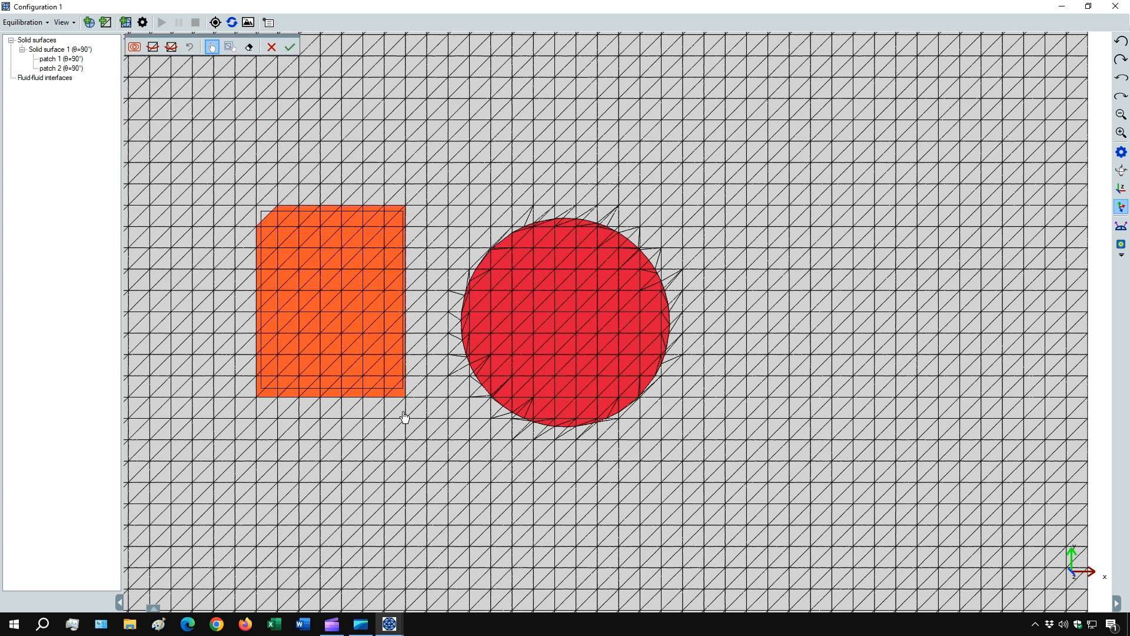
pyautogui.click(290, 48)
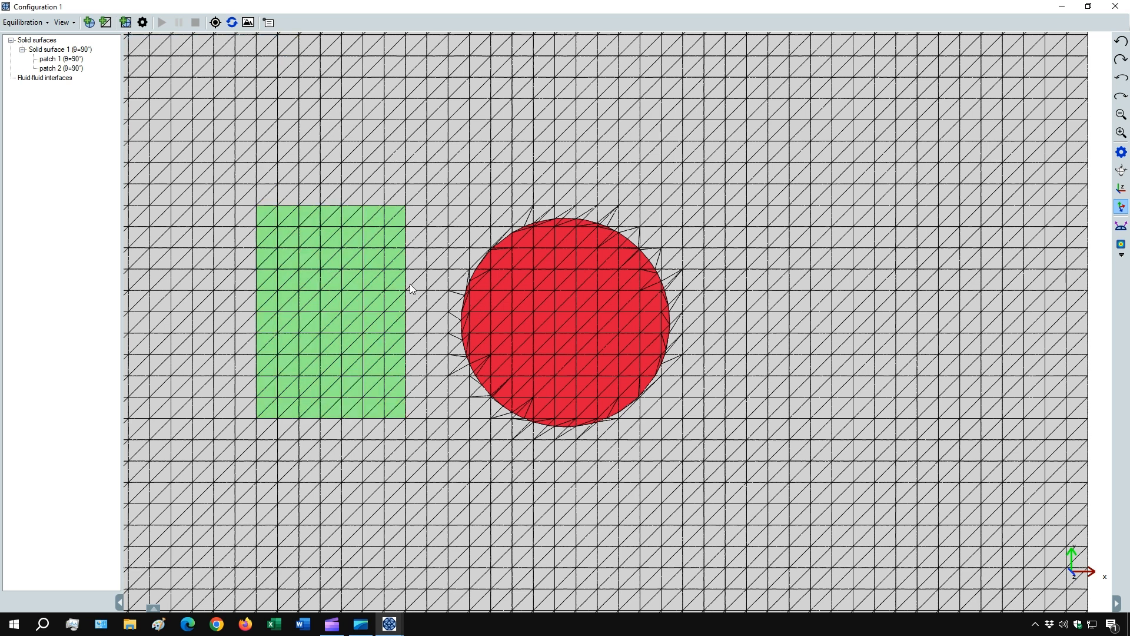
# - Add a patch to Solid surface 1 in Configuration 2 and open the new patch for editing
pyautogui.scroll(-2, 386, 264)
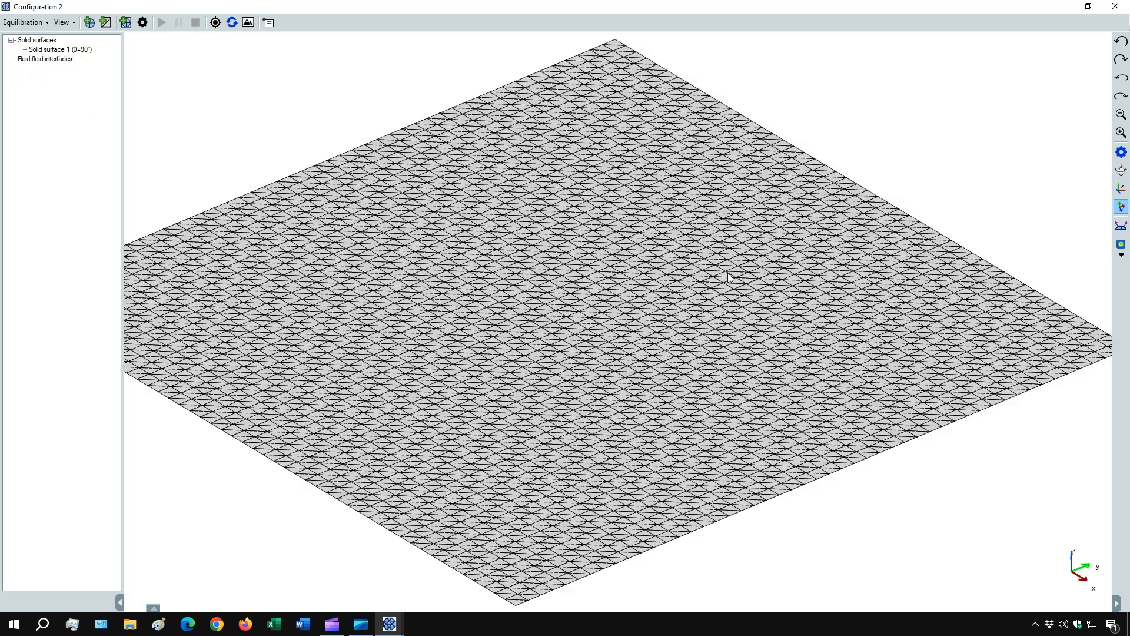
pyautogui.click(1122, 192)
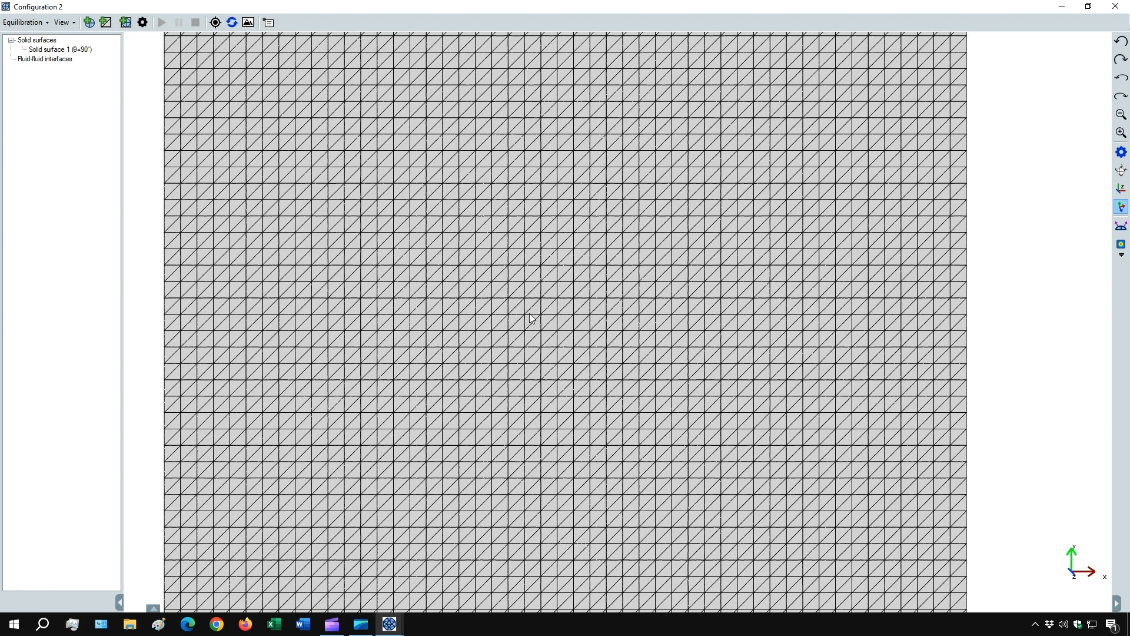
pyautogui.scroll(-3, 529, 313)
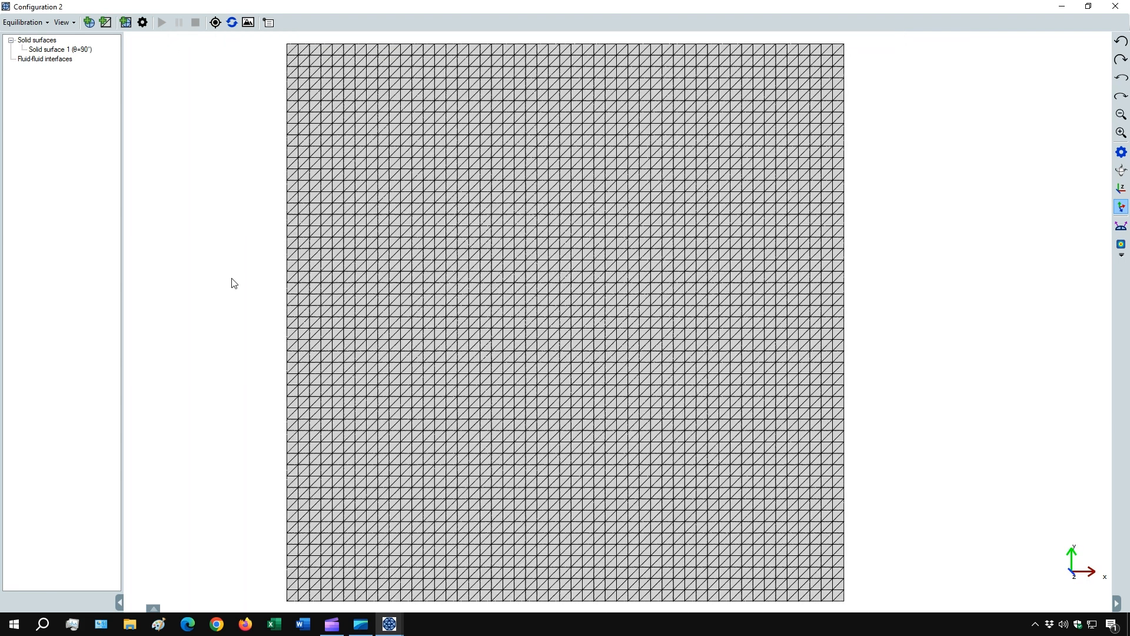
pyautogui.rightClick(62, 51)
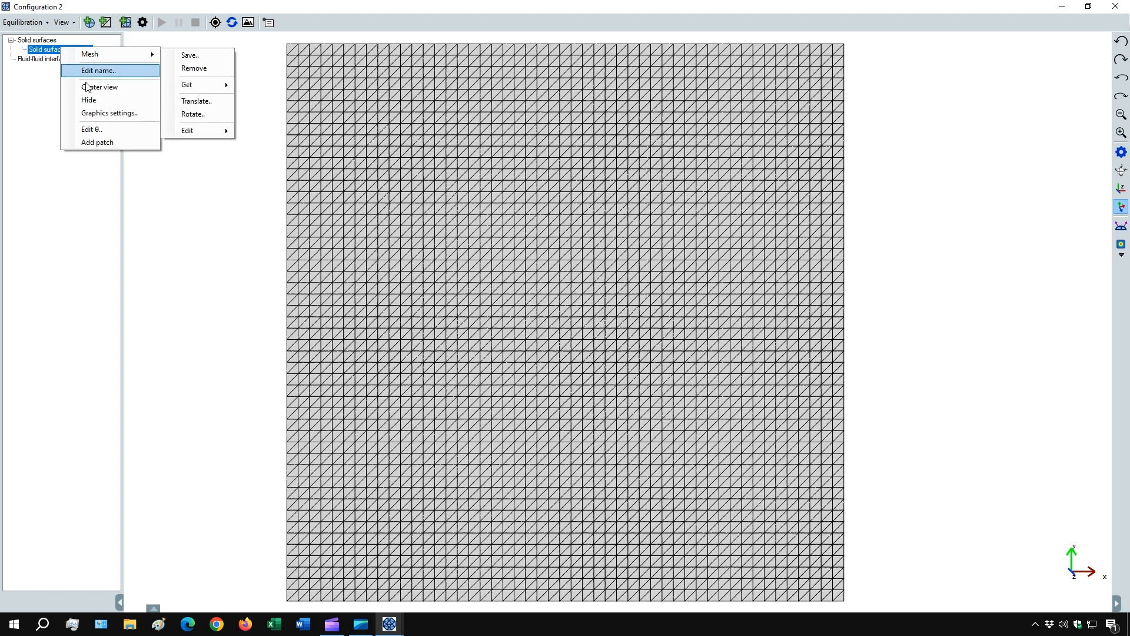
pyautogui.click(89, 144)
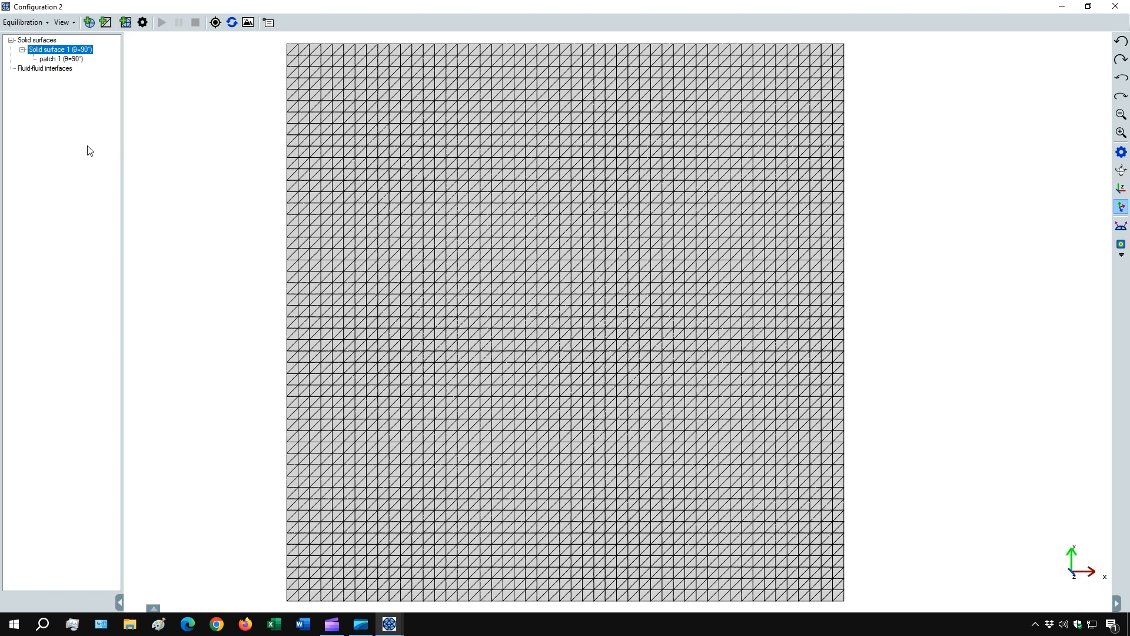
pyautogui.rightClick(58, 59)
pyautogui.moveTo(101, 67)
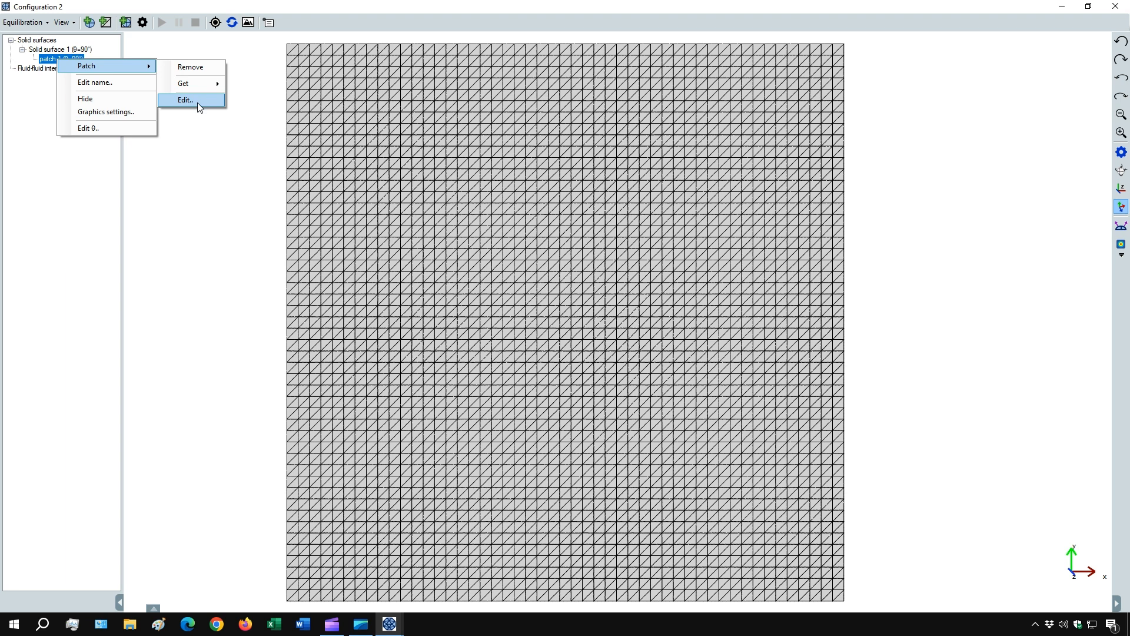
pyautogui.click(199, 107)
# - Set both exponents a and b of the superquadratic selection equation to 0.5 to define a four-pointed star
pyautogui.click(134, 48)
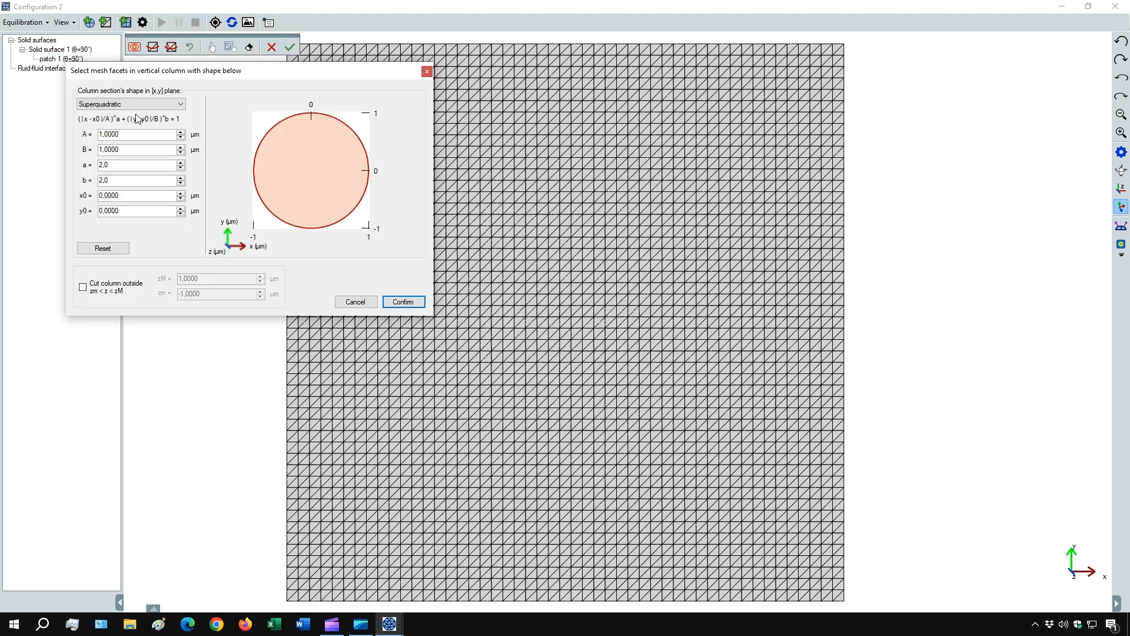
pyautogui.click(180, 167)
pyautogui.click(181, 167)
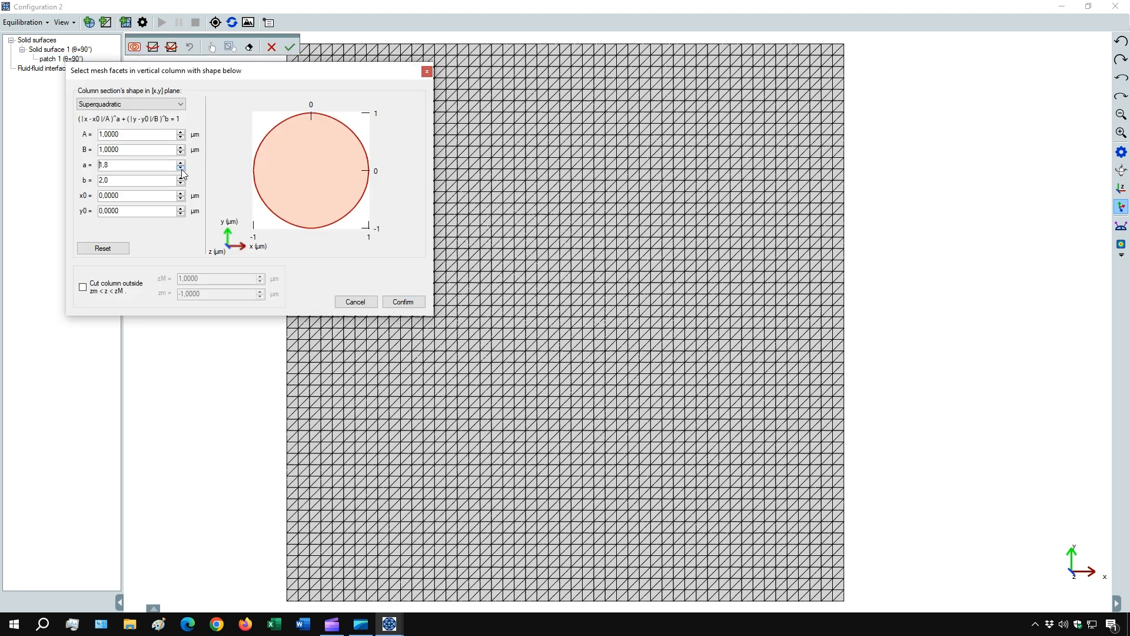
pyautogui.click(182, 170)
pyautogui.click(182, 169)
pyautogui.click(182, 169)
pyautogui.click(182, 170)
pyautogui.click(182, 169)
pyautogui.click(182, 170)
pyautogui.click(182, 169)
pyautogui.click(182, 169)
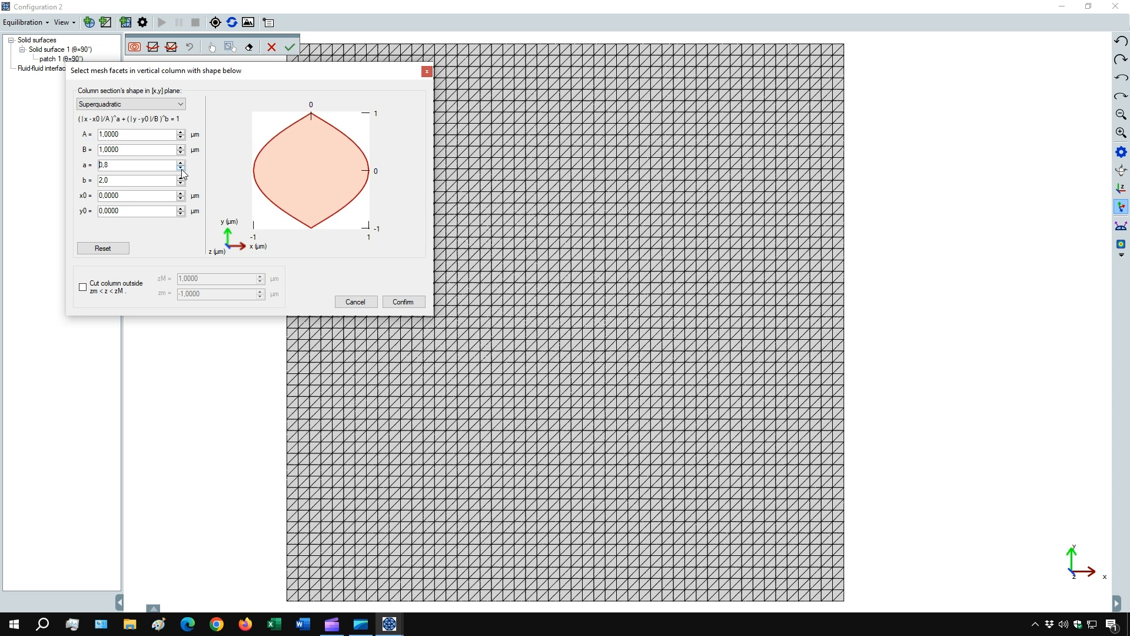
pyautogui.click(182, 170)
pyautogui.click(182, 170)
pyautogui.click(182, 170)
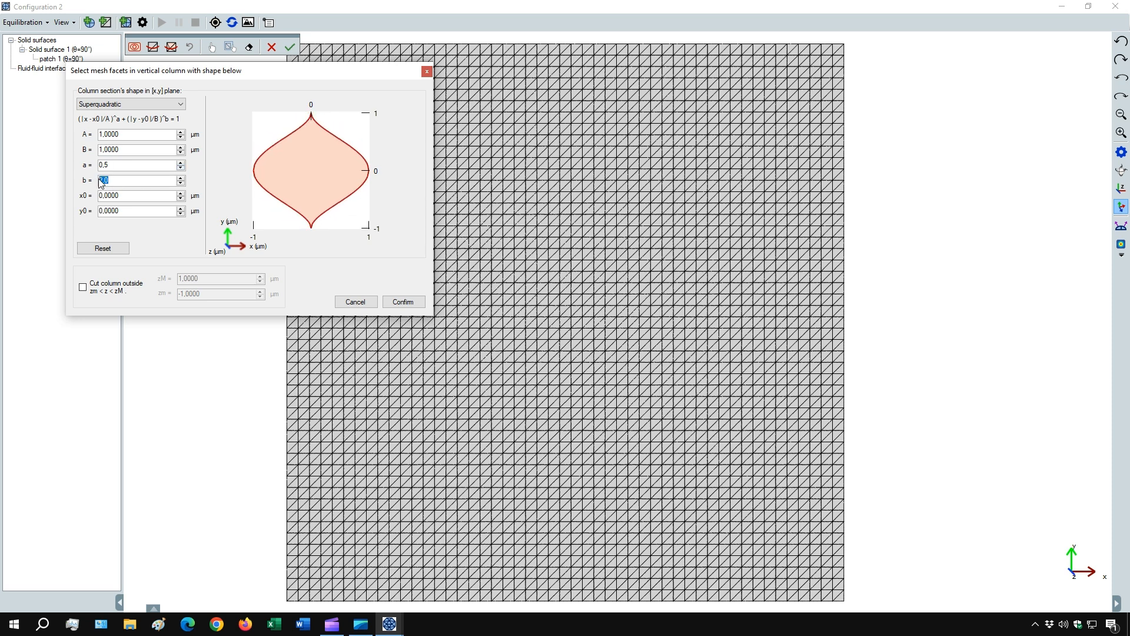
pyautogui.write('0,5')
pyautogui.click(119, 195)
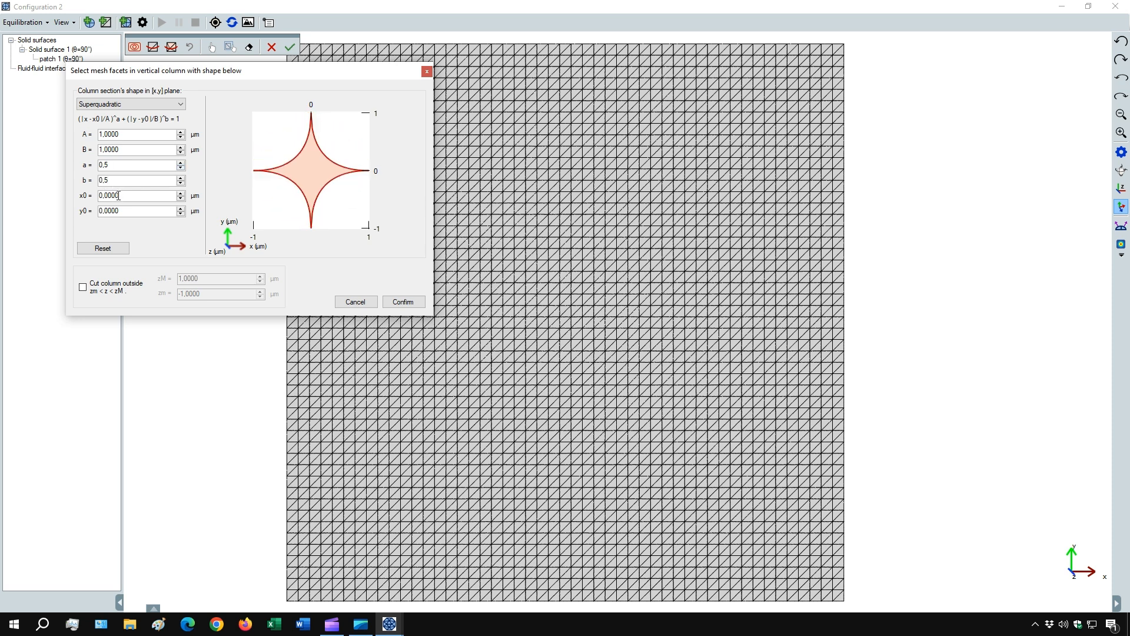
# - Set the star equation's half-widths A and B to 4 µm and confirm the equation
pyautogui.click(181, 132)
pyautogui.click(181, 132)
pyautogui.click(181, 132)
pyautogui.click(181, 147)
pyautogui.click(181, 147)
pyautogui.click(181, 147)
pyautogui.click(412, 304)
# - Try selecting the facets and cutting the mesh along the star-shaped equation, and undo both the selection and the cut
pyautogui.click(153, 47)
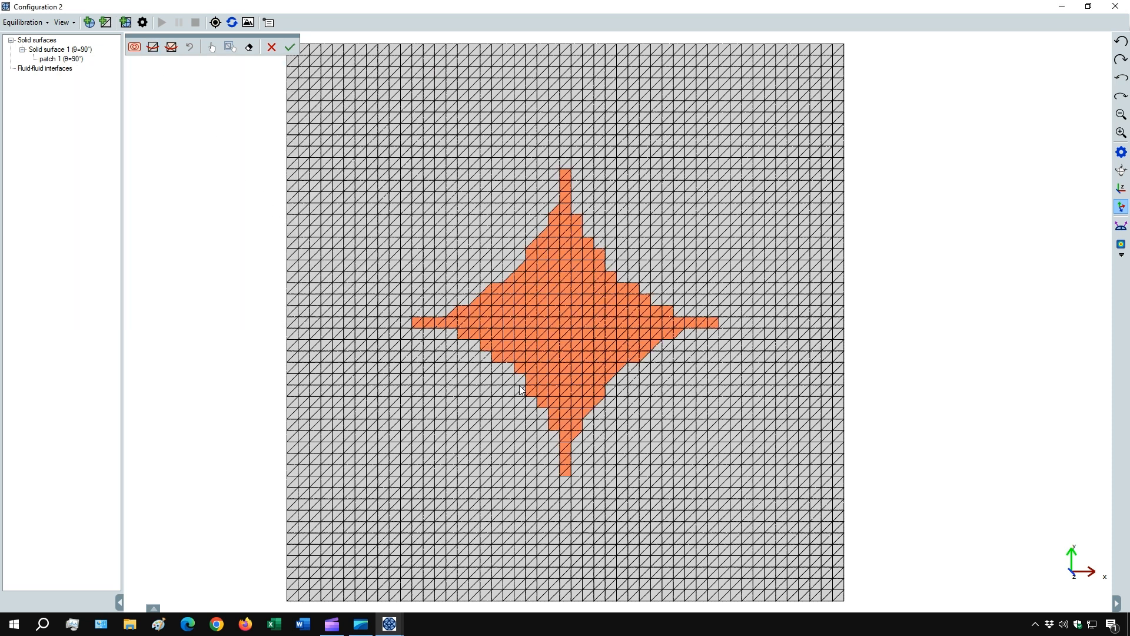
pyautogui.click(172, 49)
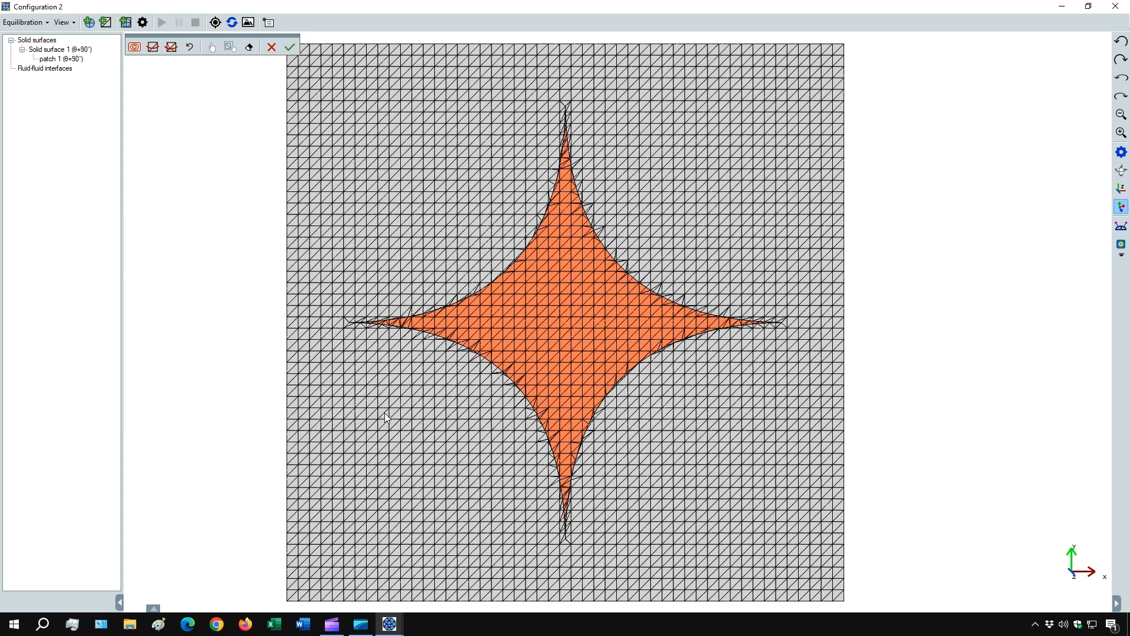
pyautogui.click(190, 48)
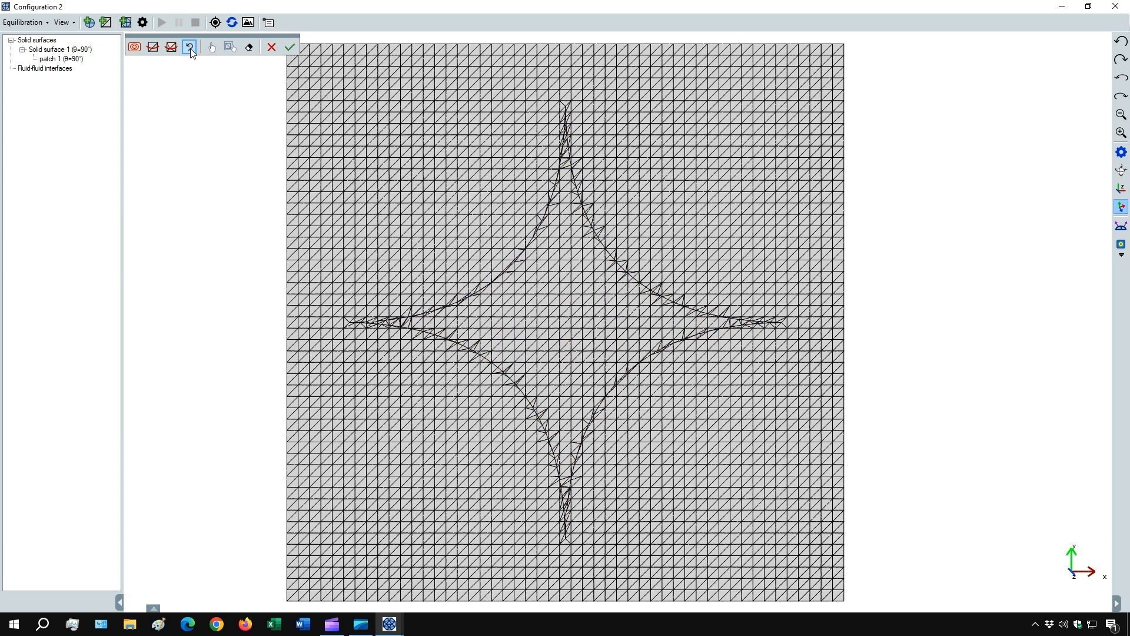
pyautogui.click(190, 48)
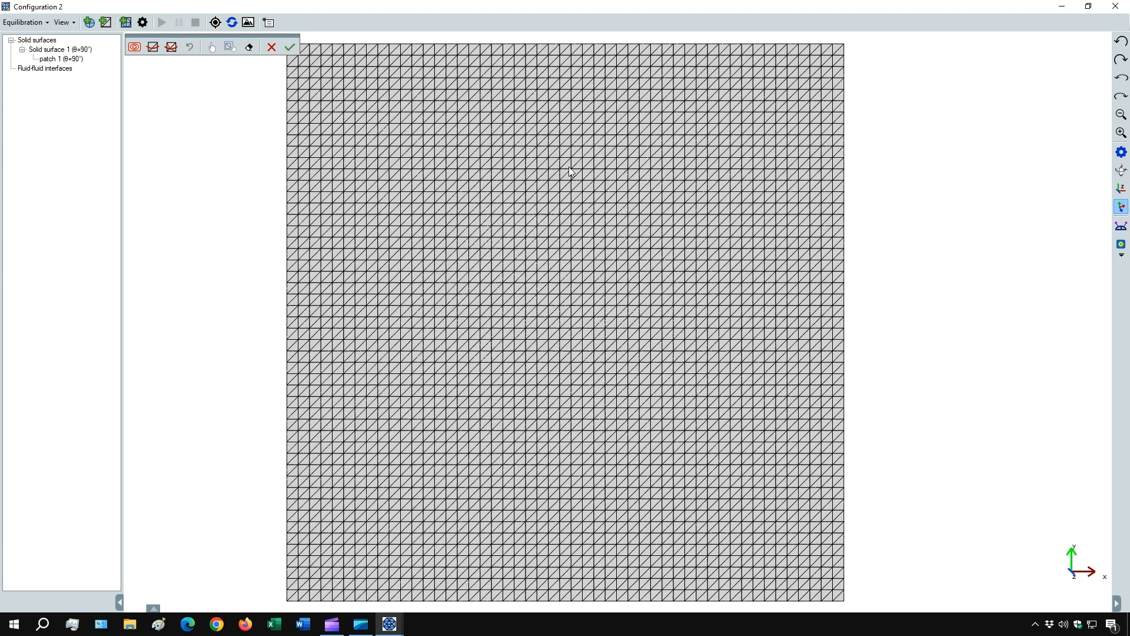
# - Change the superquadratic selection equation's exponents to a = 3 and b = 3
pyautogui.click(134, 47)
pyautogui.moveTo(139, 181); pyautogui.dragTo(104, 192)
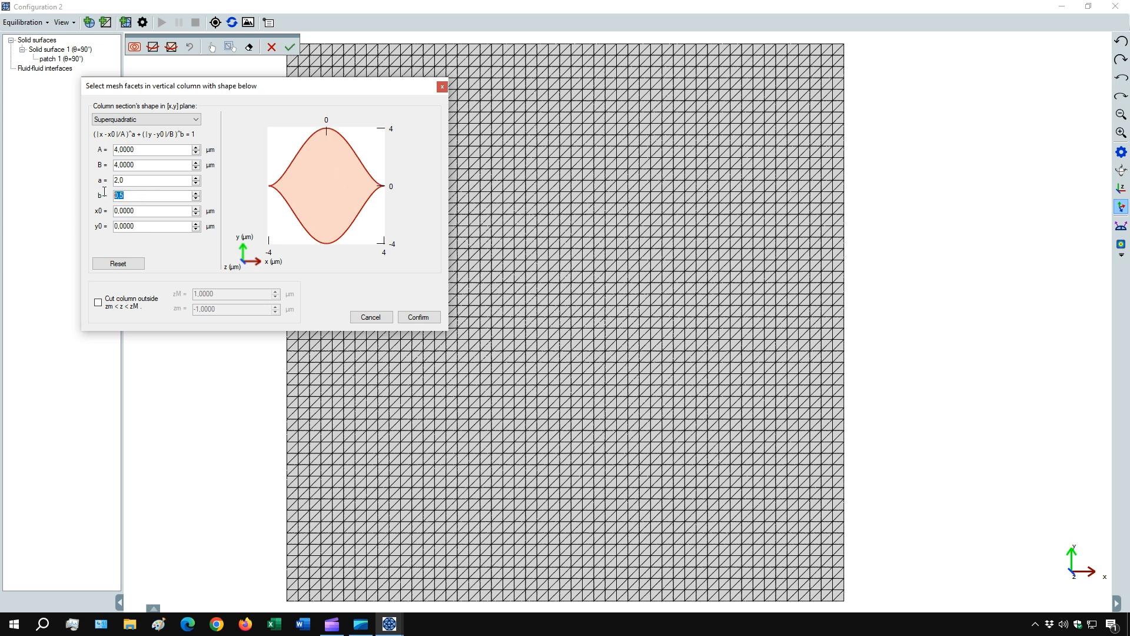
pyautogui.write('3')
pyautogui.click(144, 180)
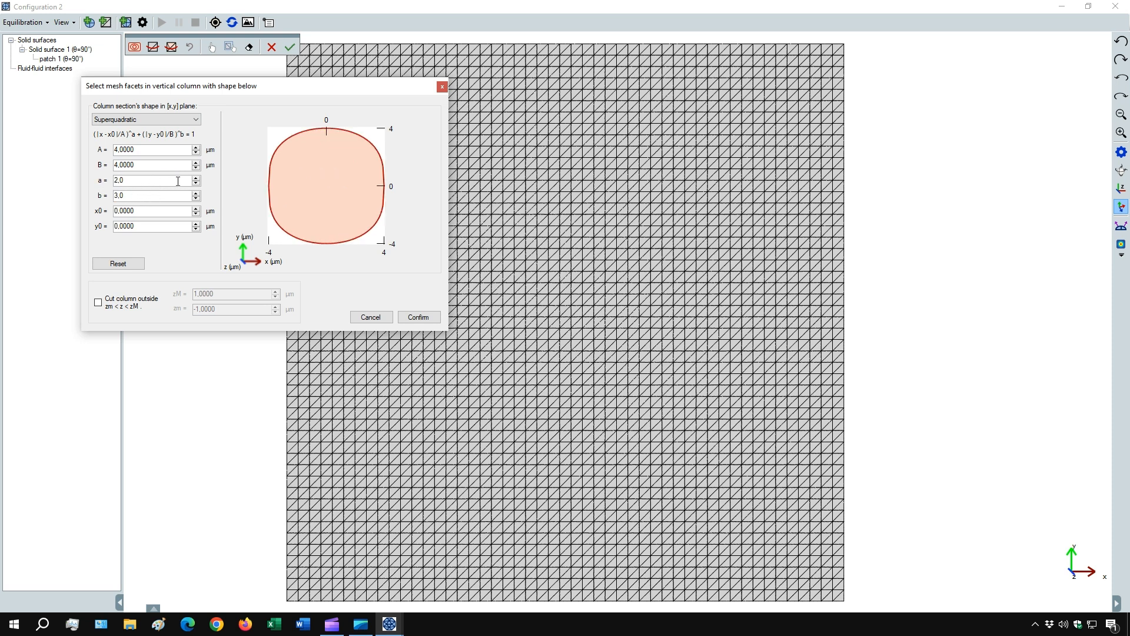
pyautogui.click(196, 179)
pyautogui.click(196, 178)
pyautogui.click(196, 178)
pyautogui.click(196, 178)
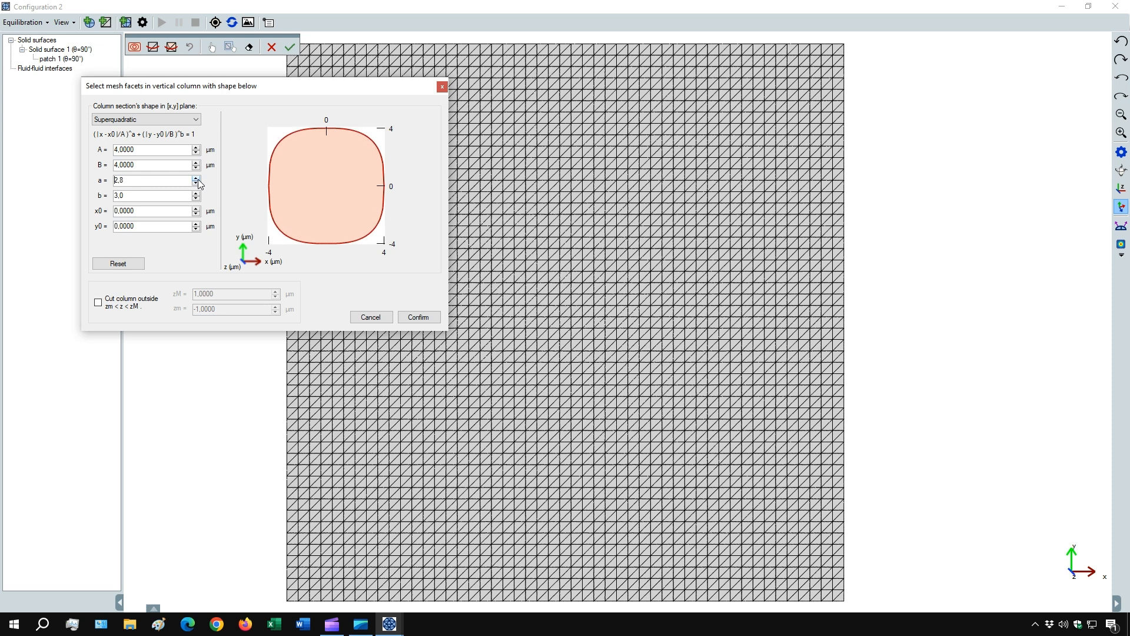
pyautogui.click(196, 178)
# - Set the superquadratic equation's half-widths A and B to 1 µm and confirm the equation
pyautogui.click(197, 152)
pyautogui.click(197, 153)
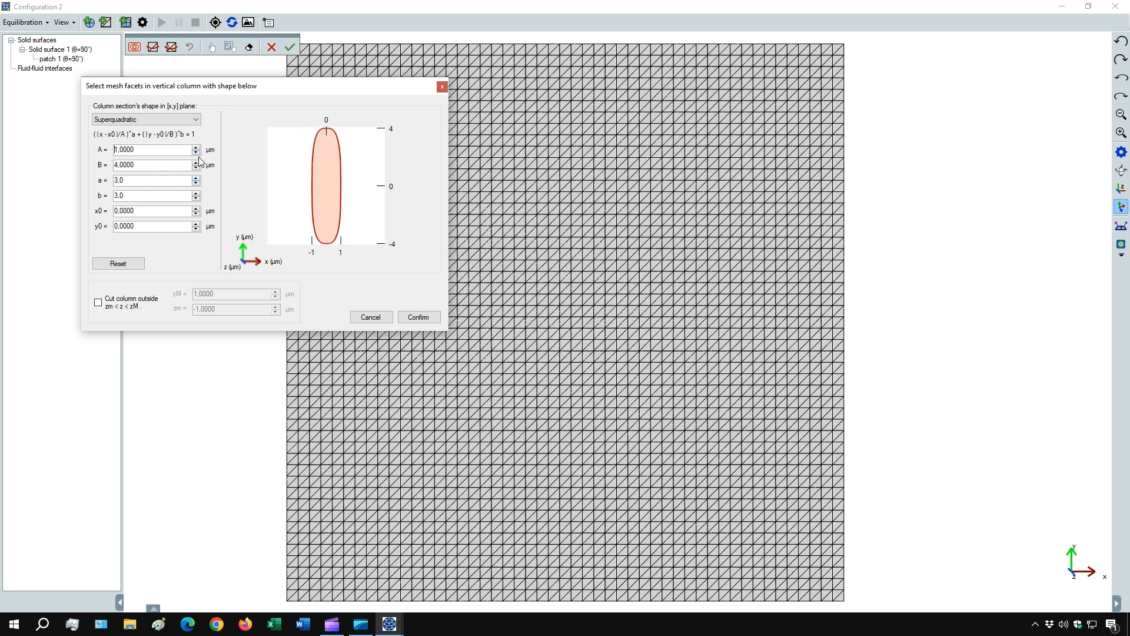
pyautogui.click(197, 167)
pyautogui.click(197, 168)
pyautogui.click(197, 168)
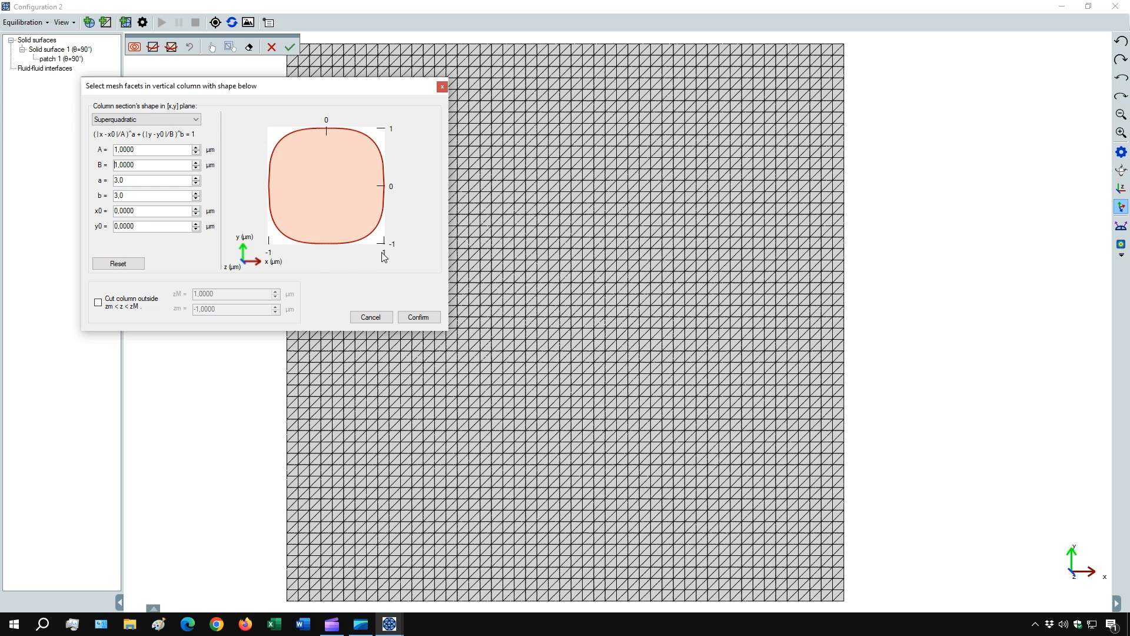
pyautogui.click(420, 318)
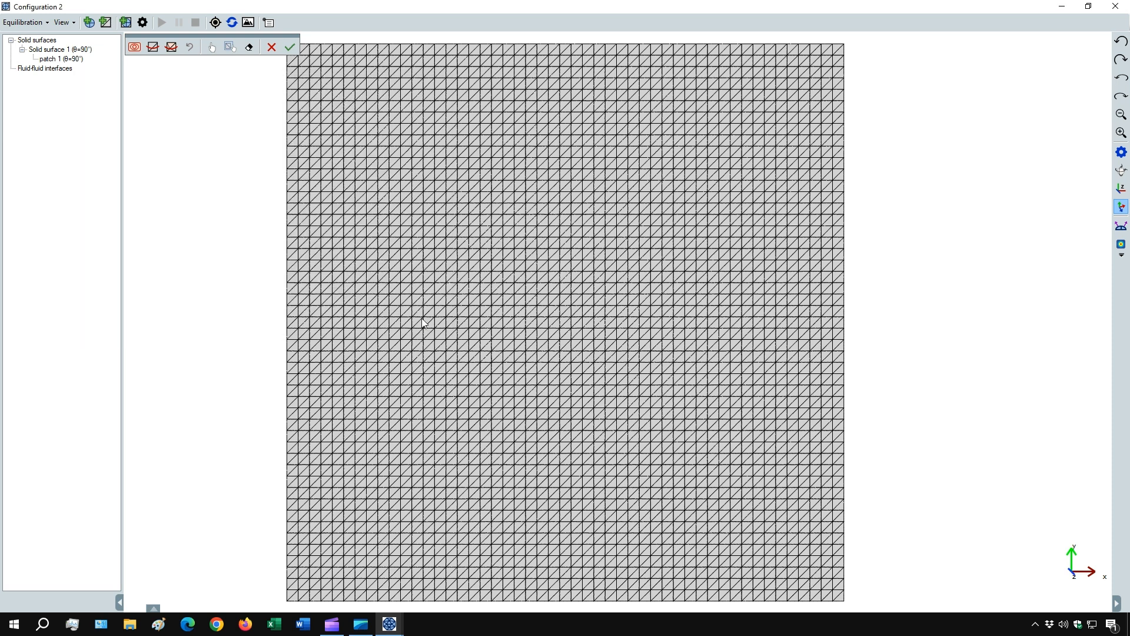
# - Select the facets inside the equation, cut the mesh along its rounded-square outline, and accept patch 1
pyautogui.click(154, 49)
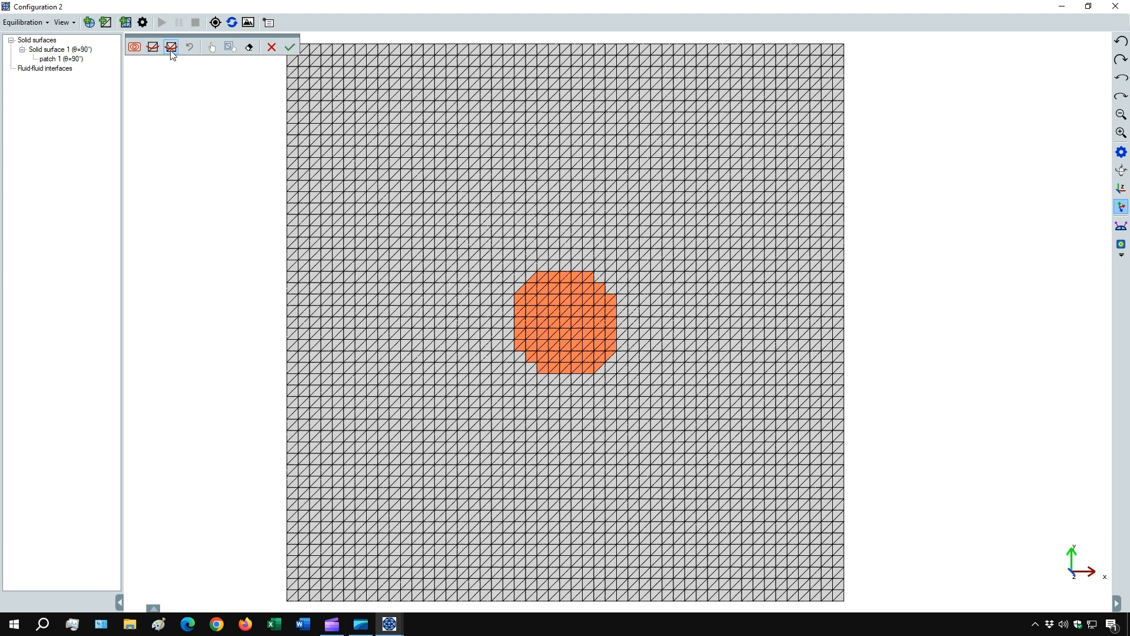
pyautogui.click(172, 47)
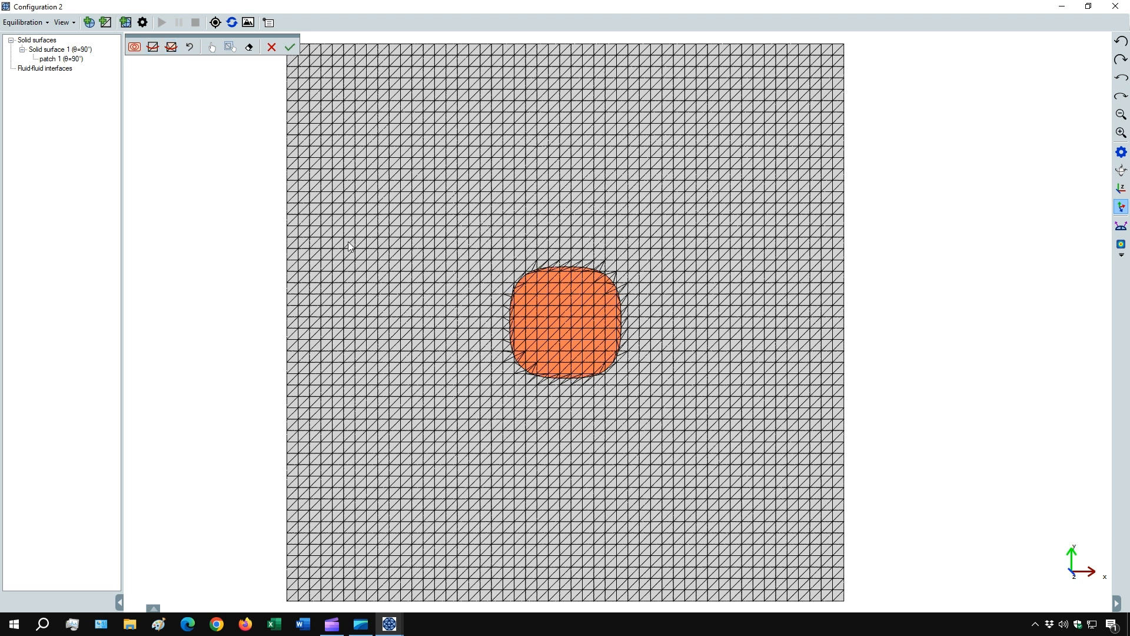
pyautogui.click(289, 47)
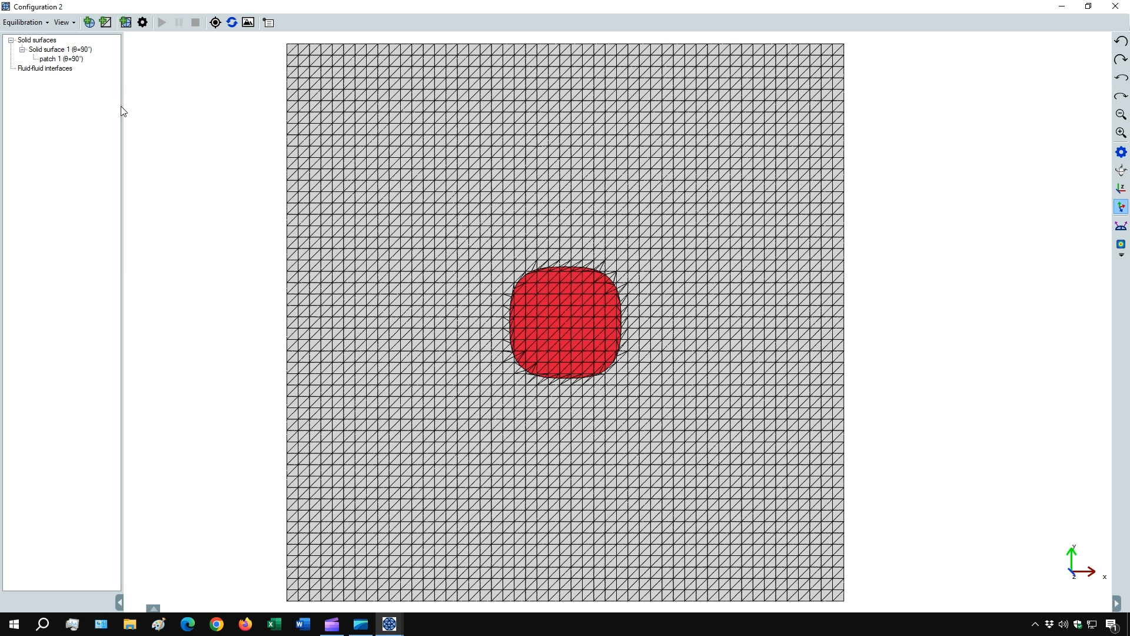
# - Reopen patch 1 for editing and set the selection equation's centre coordinate x0 to 2.5 µm
pyautogui.rightClick(65, 59)
pyautogui.click(190, 102)
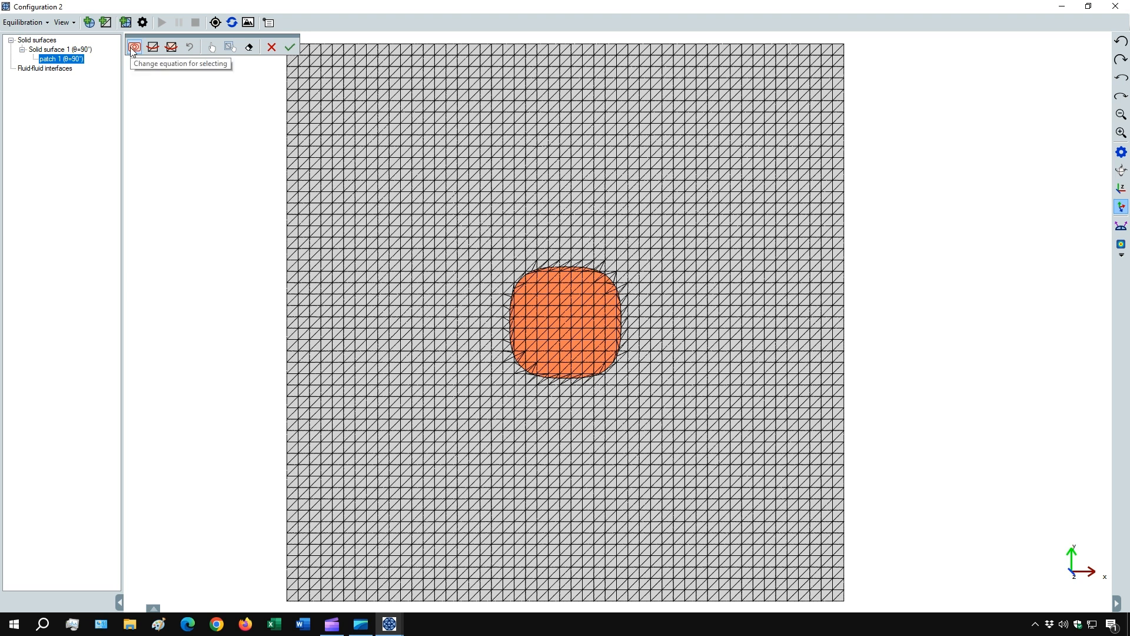
pyautogui.click(135, 49)
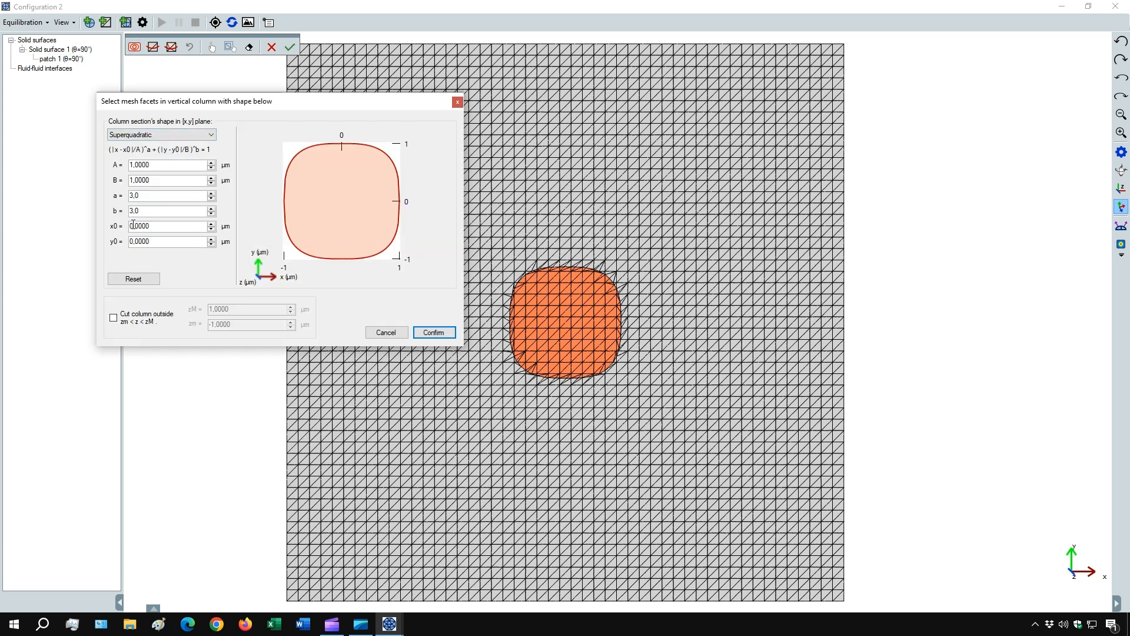
pyautogui.moveTo(133, 224); pyautogui.dragTo(130, 225)
pyautogui.write('5')
pyautogui.click(143, 242)
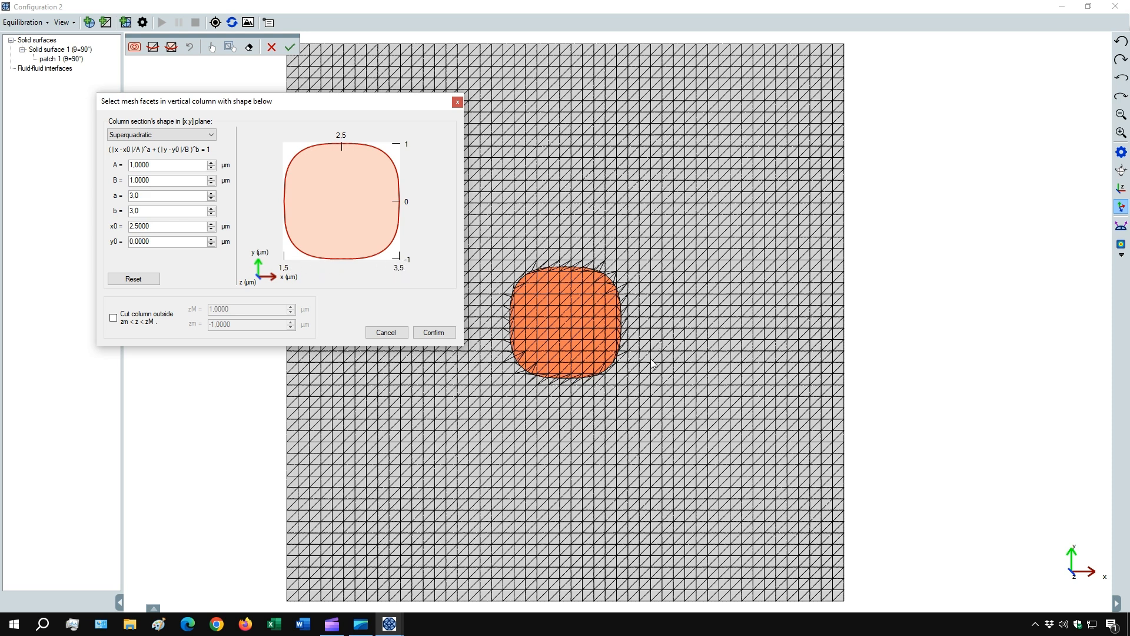
pyautogui.click(434, 333)
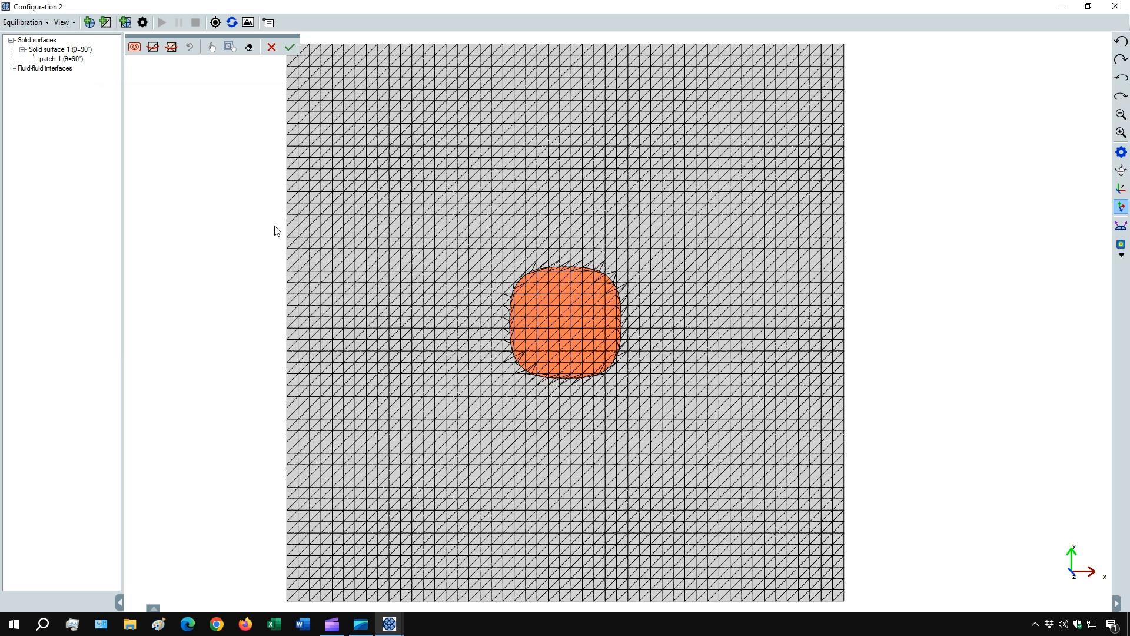
# - Add the second rounded square to patch 1 by selecting and cutting the mesh with the shifted equation, and accept the patch
pyautogui.click(152, 48)
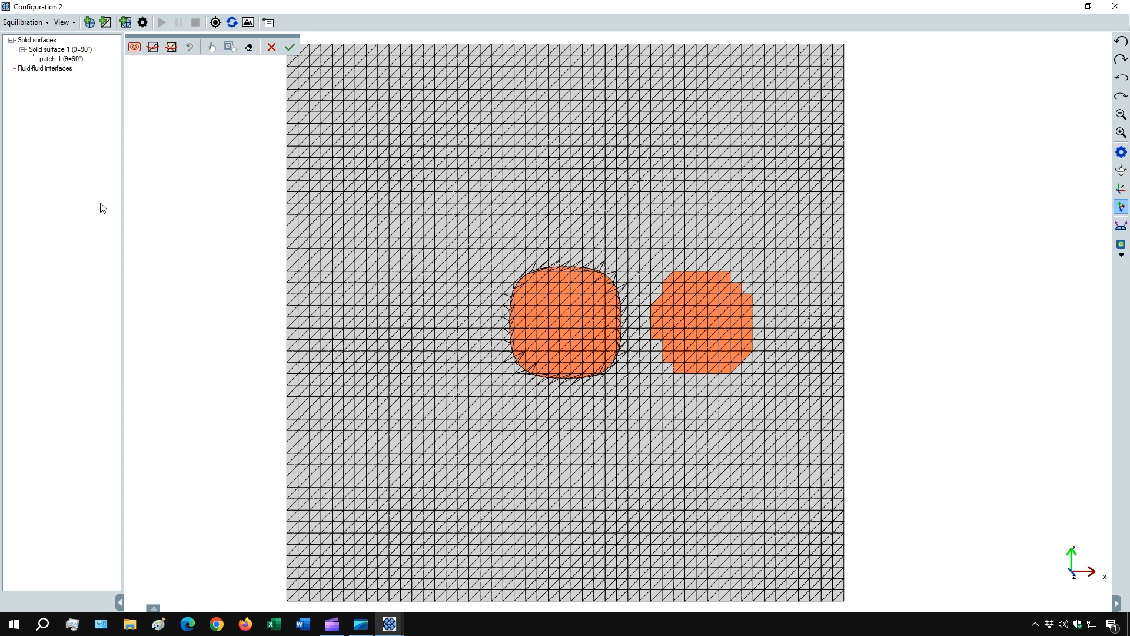
pyautogui.click(171, 48)
pyautogui.click(290, 47)
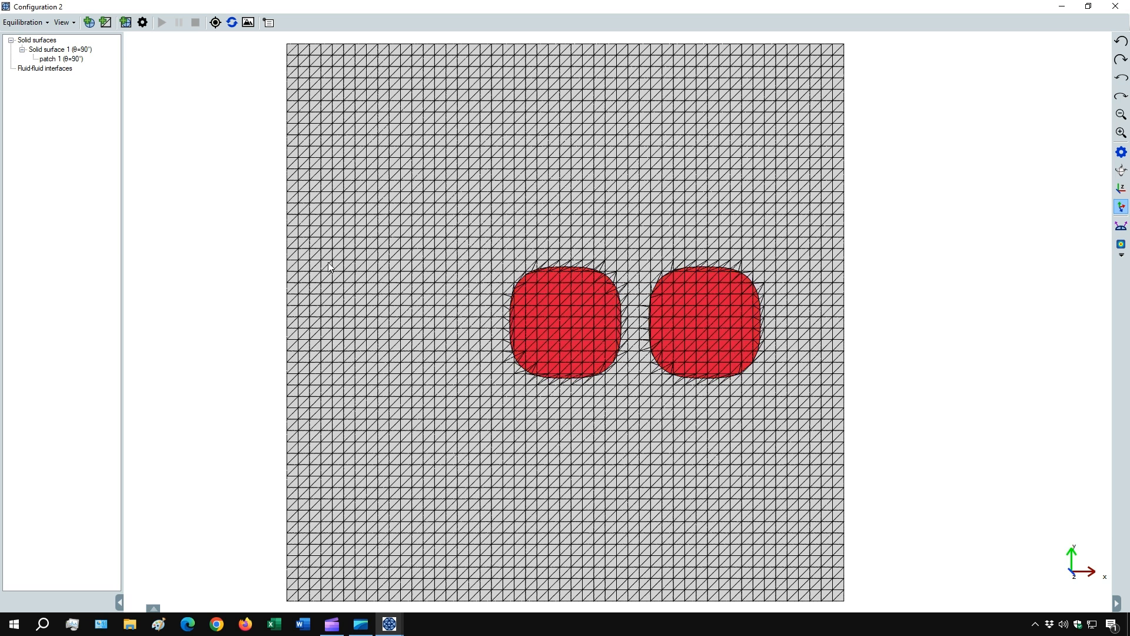
# - Set Young's contact angle θ on patch 1 to 30 degrees
pyautogui.rightClick(71, 63)
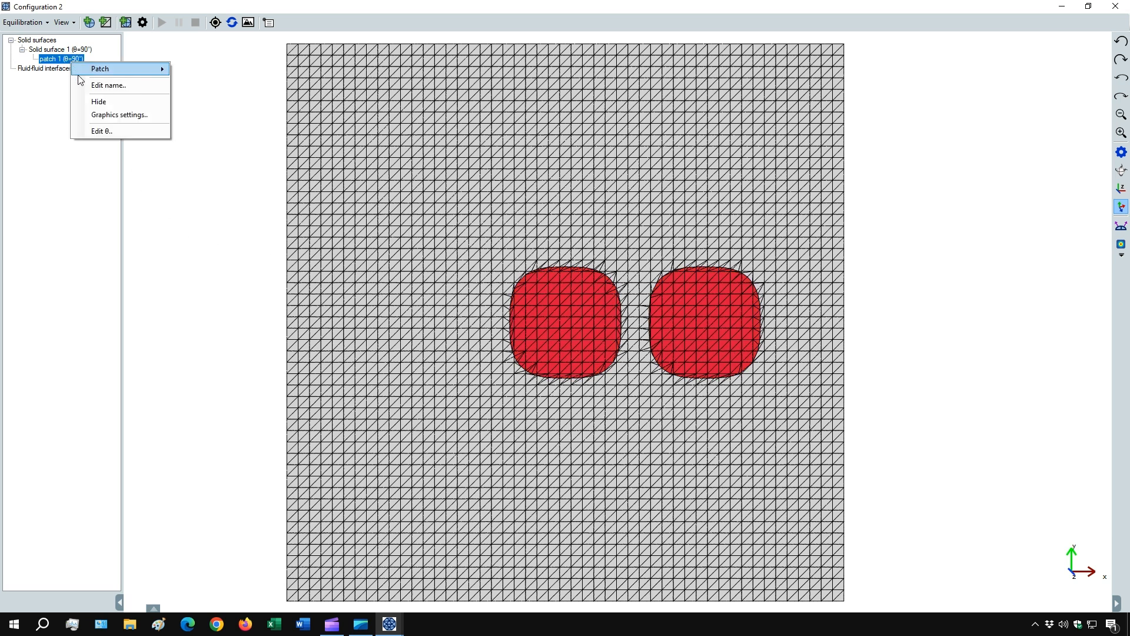
pyautogui.click(112, 133)
pyautogui.moveTo(157, 225); pyautogui.dragTo(113, 228)
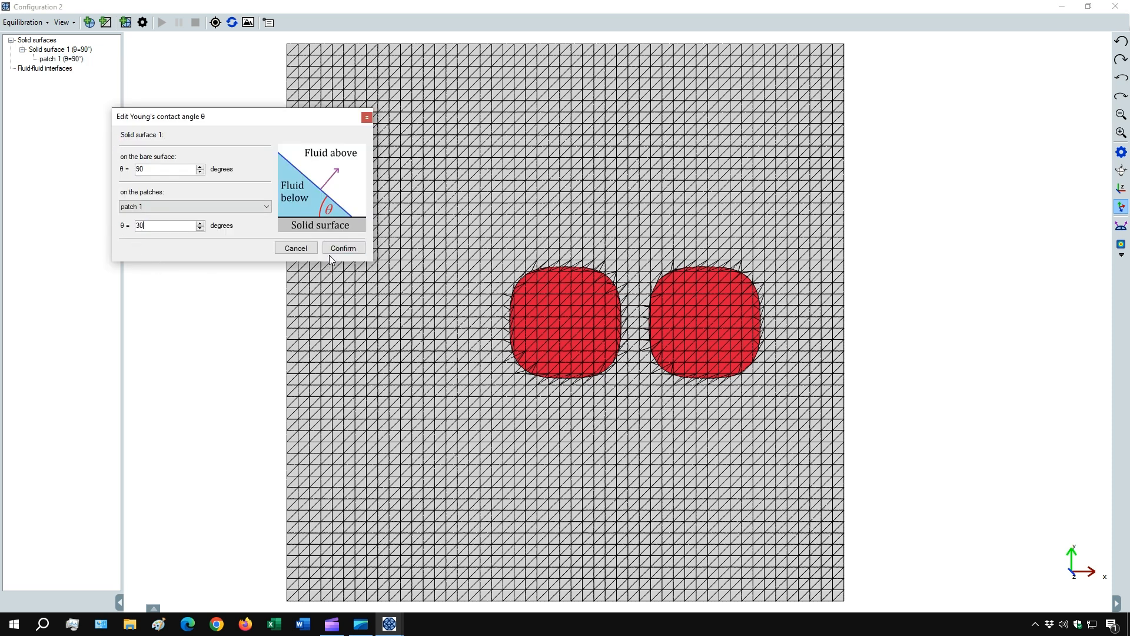
pyautogui.click(345, 248)
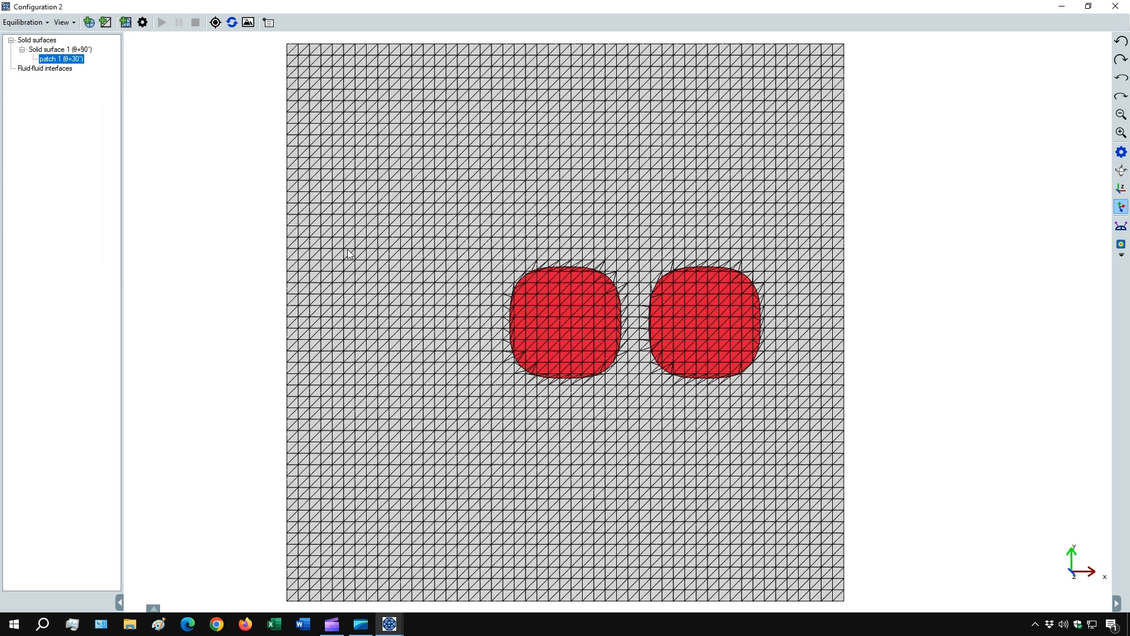
# - Add a fluid-fluid interface from the second built-in droplet mesh, setting its initial volume
pyautogui.click(89, 24)
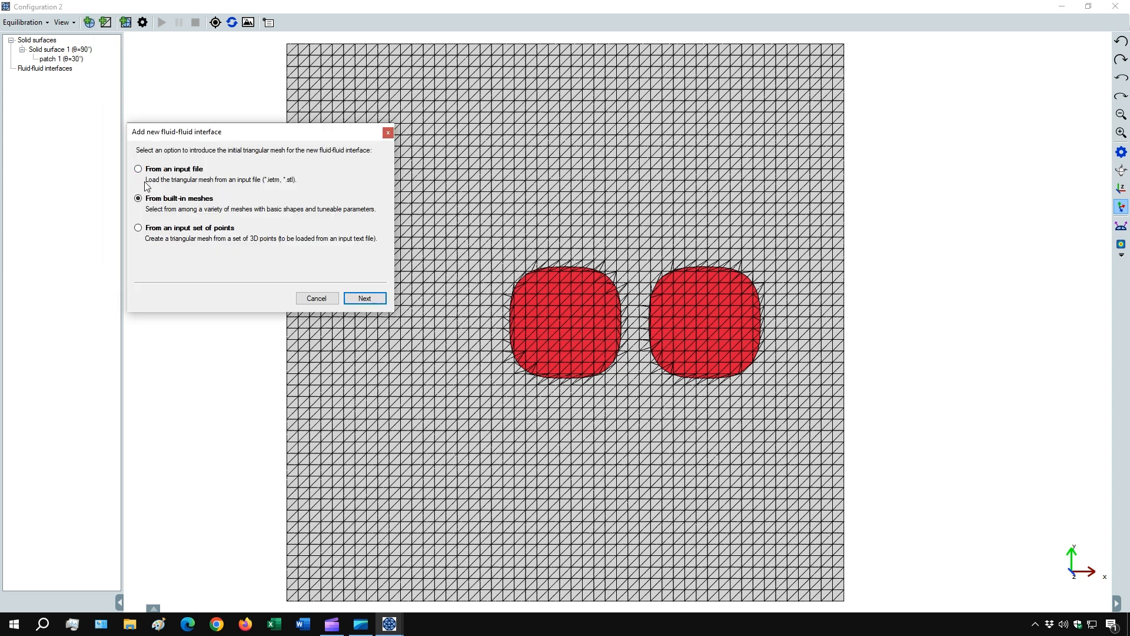
pyautogui.click(352, 300)
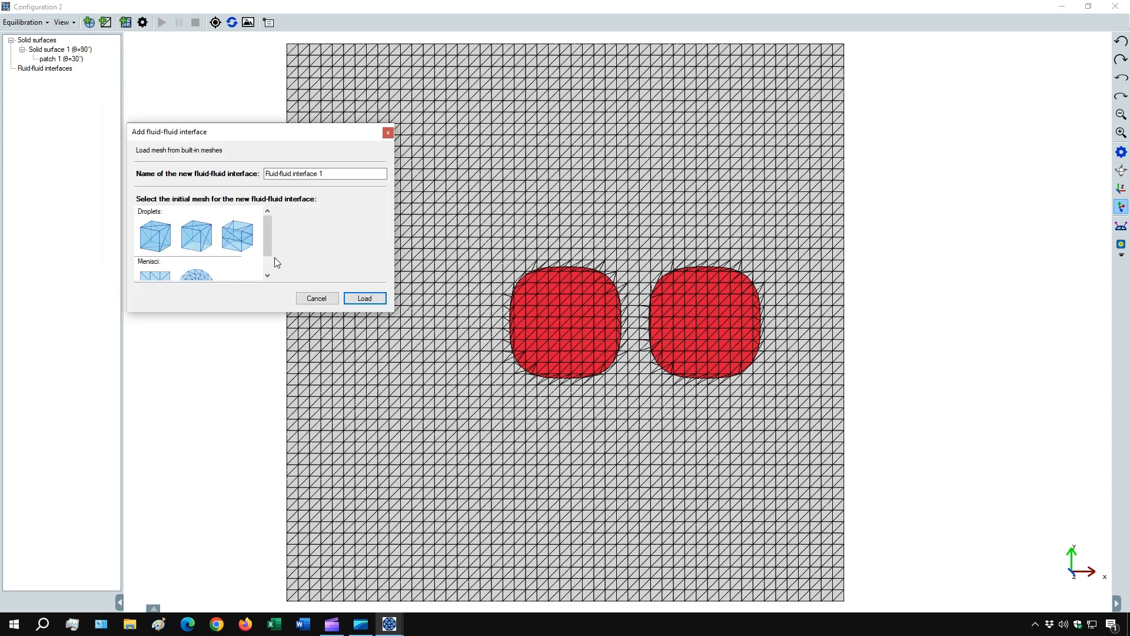
pyautogui.click(200, 235)
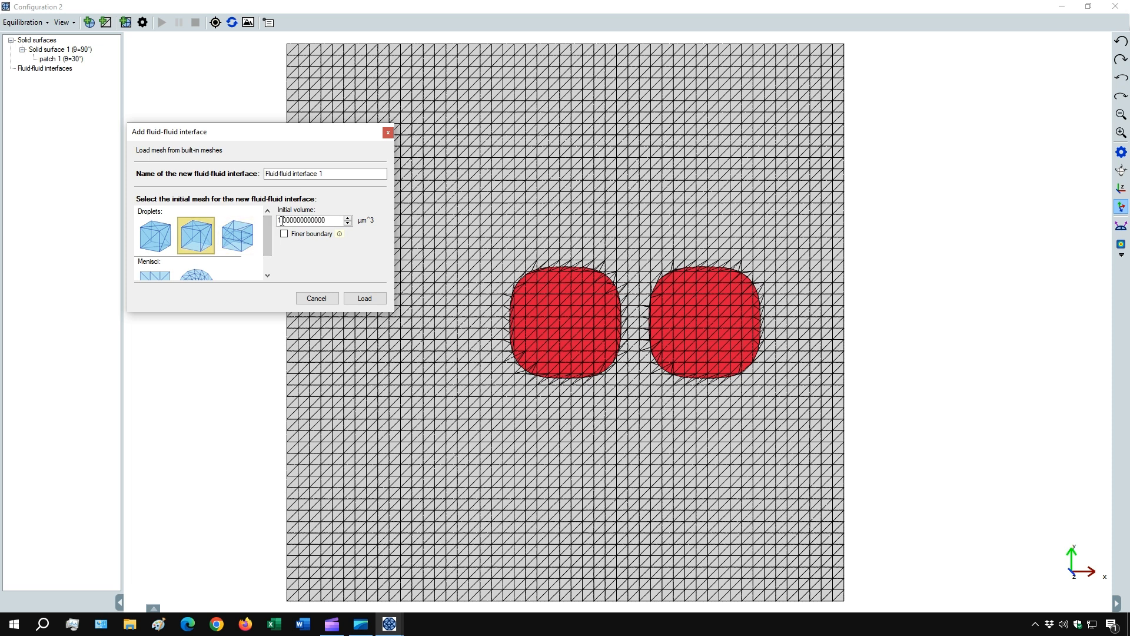
pyautogui.moveTo(282, 221); pyautogui.dragTo(275, 221)
pyautogui.click(364, 298)
pyautogui.moveTo(591, 312); pyautogui.dragTo(589, 261)
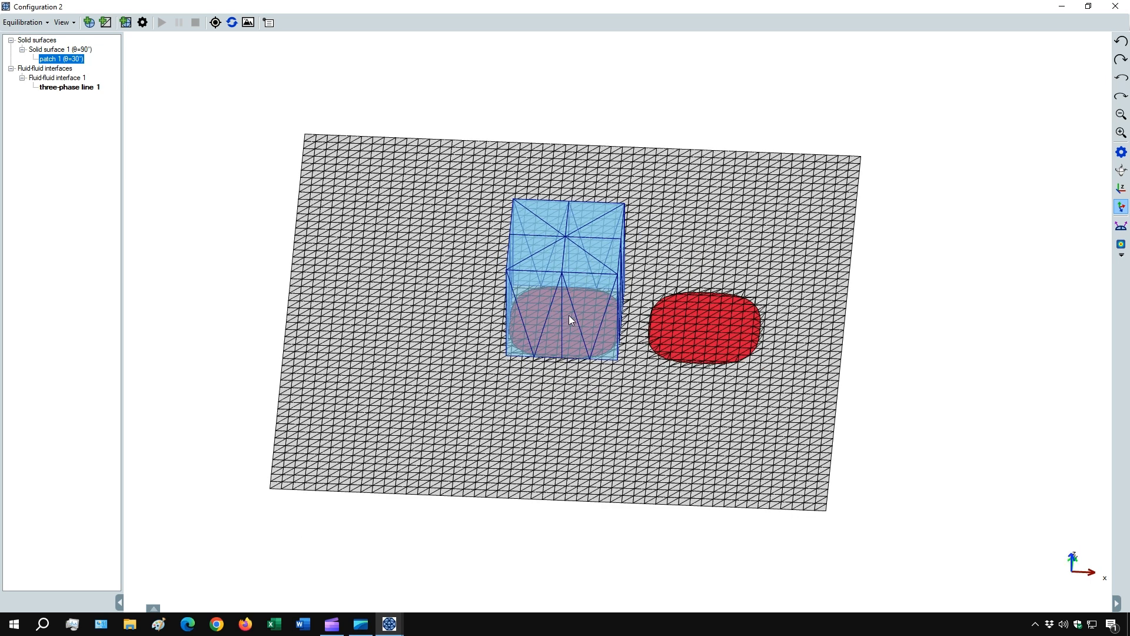
pyautogui.moveTo(569, 316); pyautogui.dragTo(561, 306)
# - Translate the mesh of fluid-fluid interface 1 along x so that it straddles both rounded squares of patch 1
pyautogui.click(51, 77)
pyautogui.rightClick(51, 77)
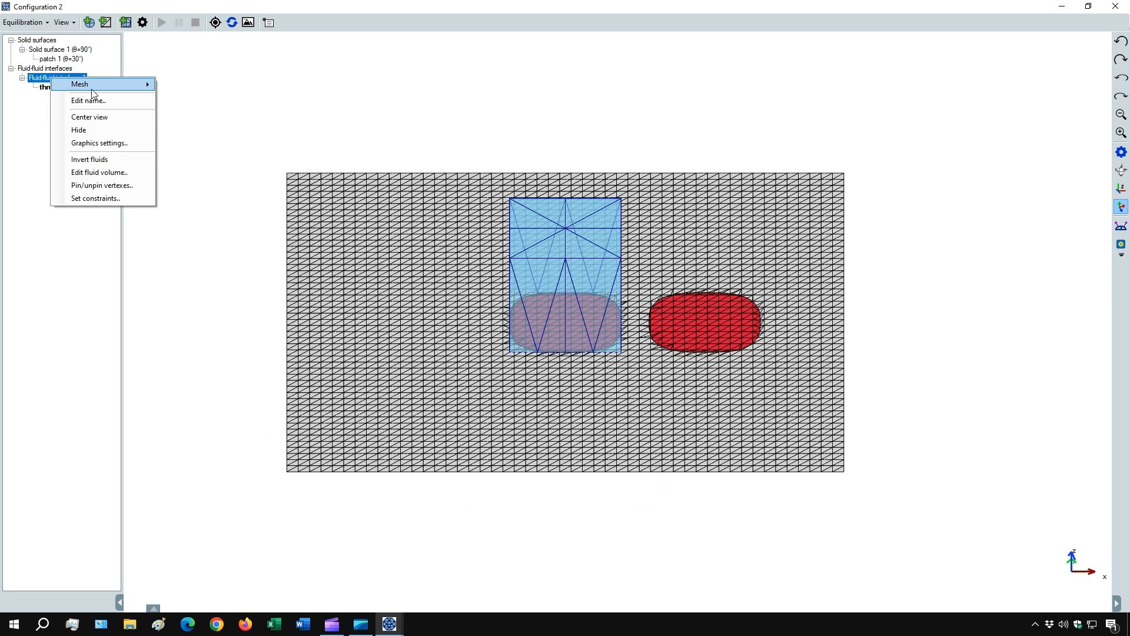
pyautogui.moveTo(127, 86)
pyautogui.click(191, 133)
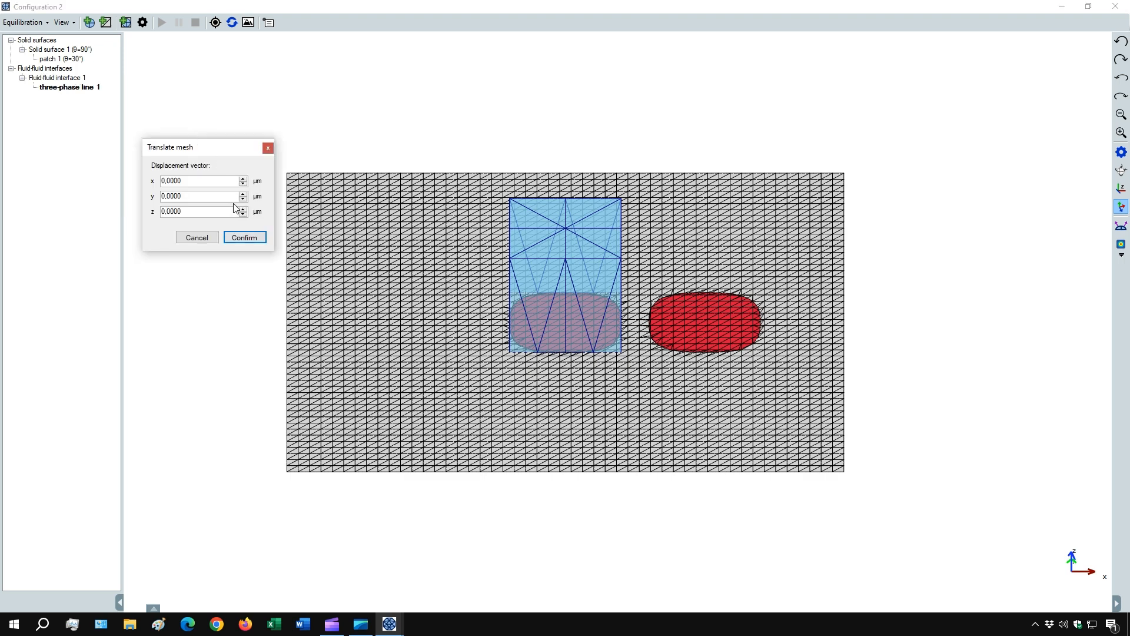
pyautogui.click(244, 178)
pyautogui.click(253, 237)
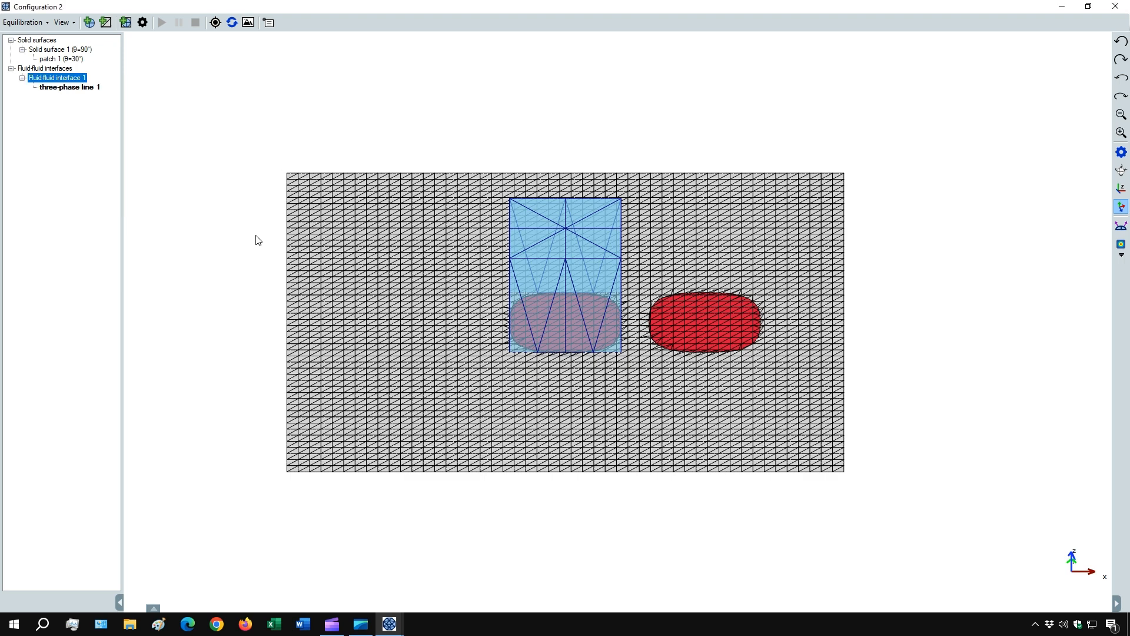
pyautogui.moveTo(675, 354); pyautogui.dragTo(629, 367)
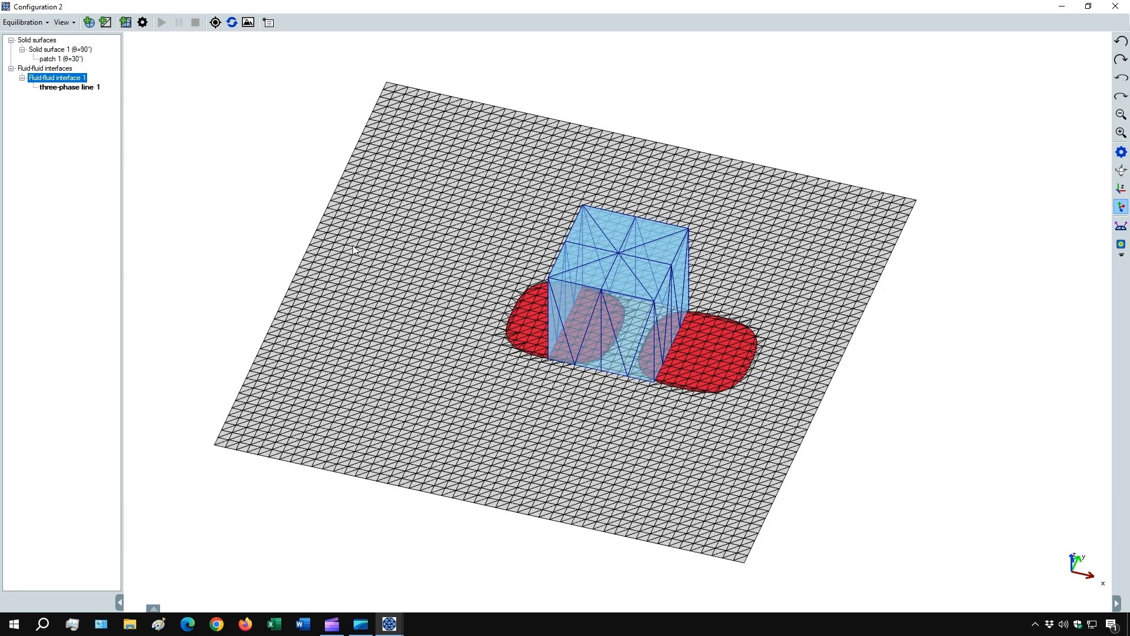
# - In the equilibration settings, lower the degree of refinement to 2 and set the vertex limit for mesh refinement to 200
pyautogui.click(142, 22)
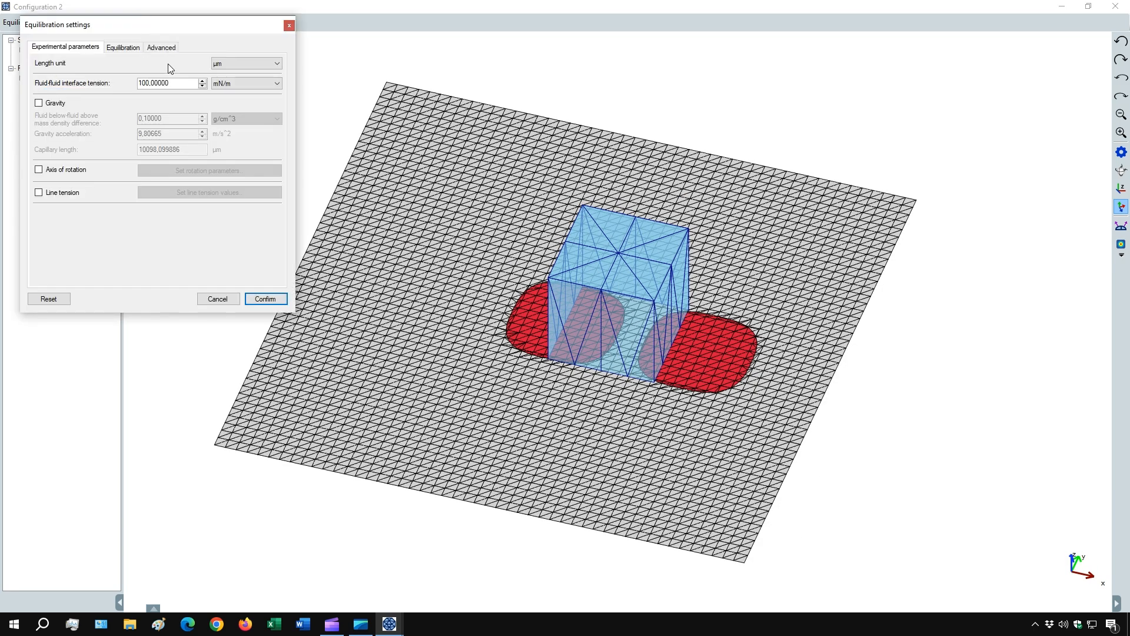
pyautogui.click(123, 47)
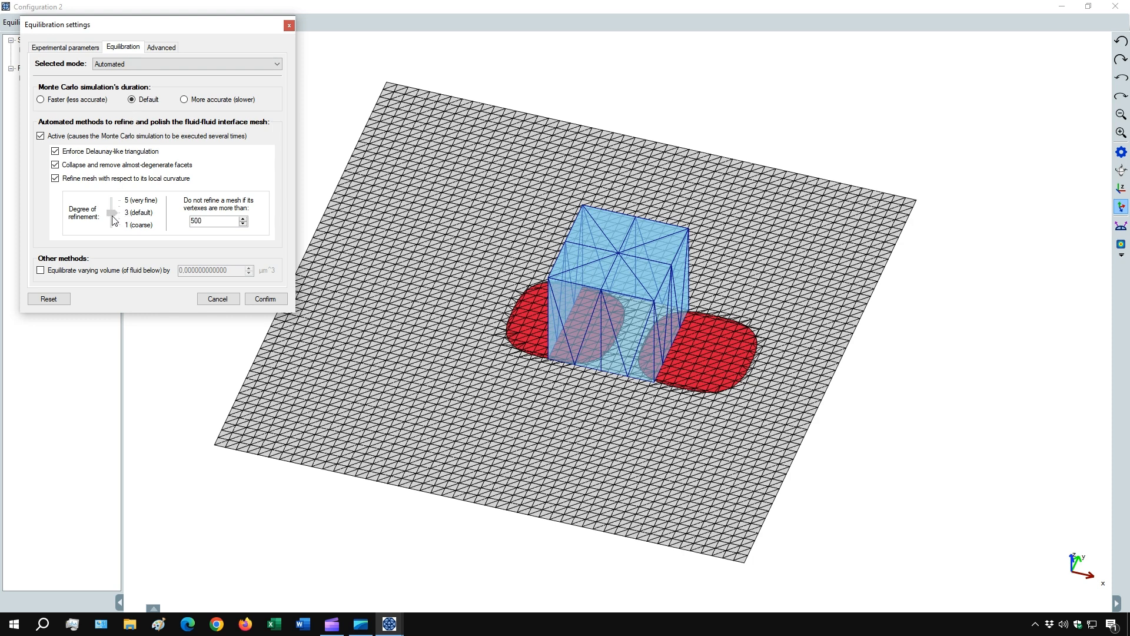
pyautogui.moveTo(112, 213); pyautogui.dragTo(113, 218)
pyautogui.doubleClick(208, 221)
pyautogui.write('2')
pyautogui.click(265, 299)
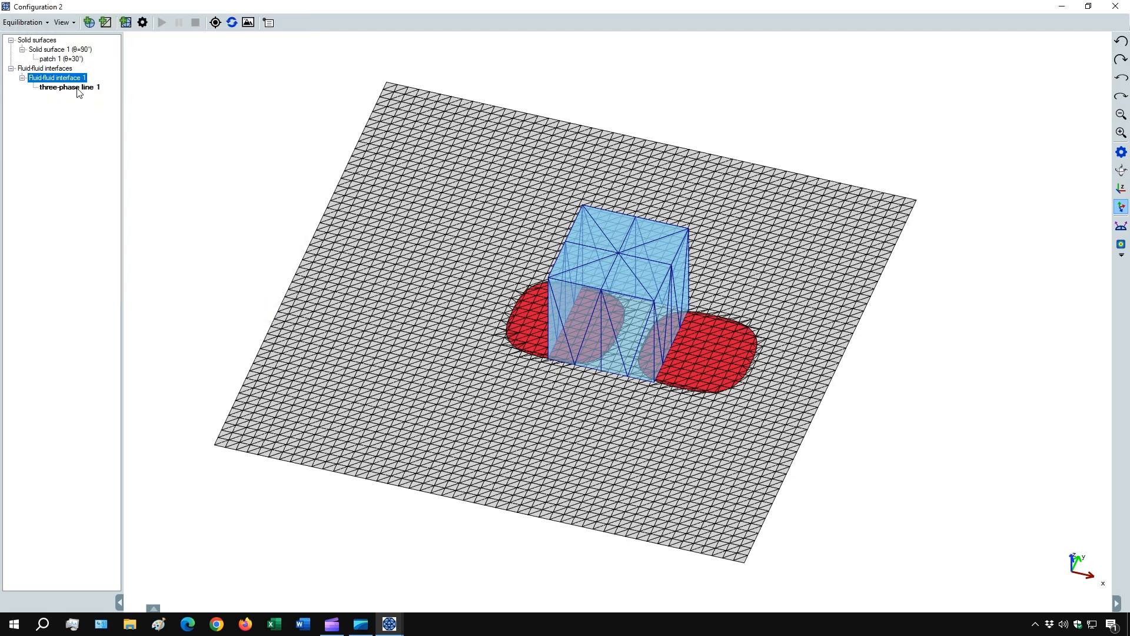
# - Constrain three-phase line 1 of the fluid-fluid interface to Solid surface 1
pyautogui.rightClick(79, 93)
pyautogui.click(109, 125)
pyautogui.click(81, 180)
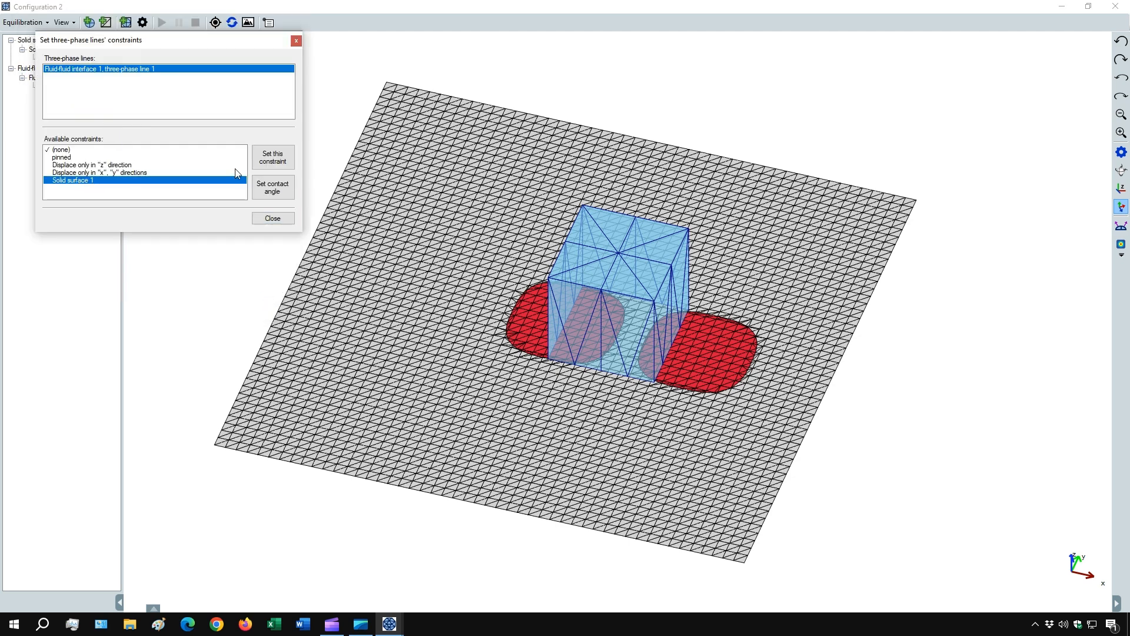
pyautogui.click(273, 165)
pyautogui.click(282, 217)
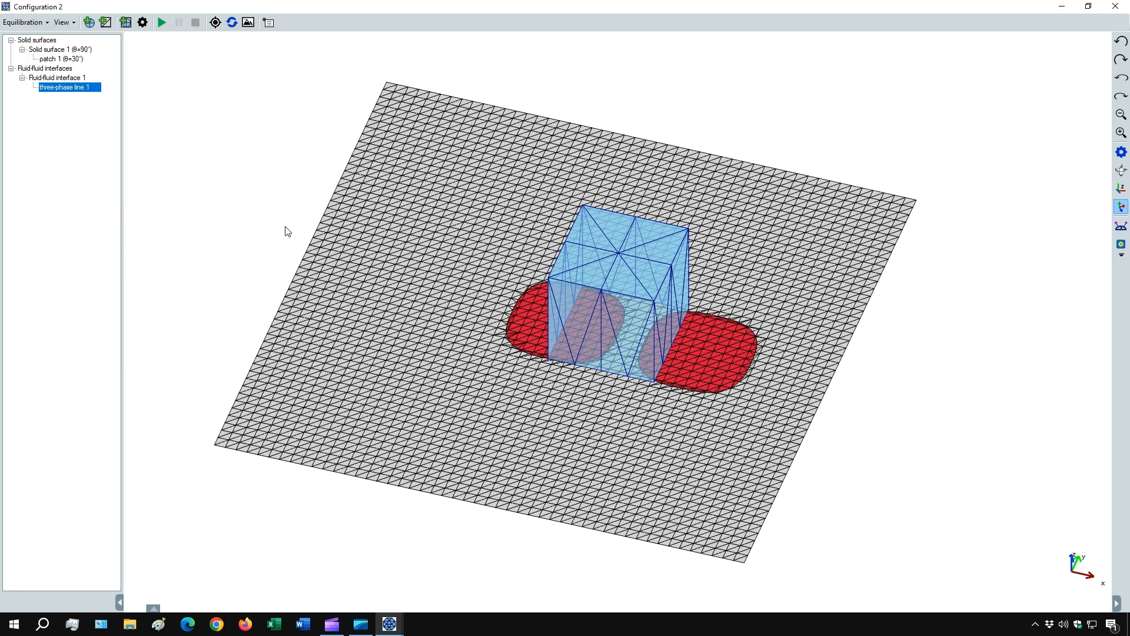
# - Run the equilibration and inspect the droplet spread over the two rounded squares
pyautogui.click(161, 23)
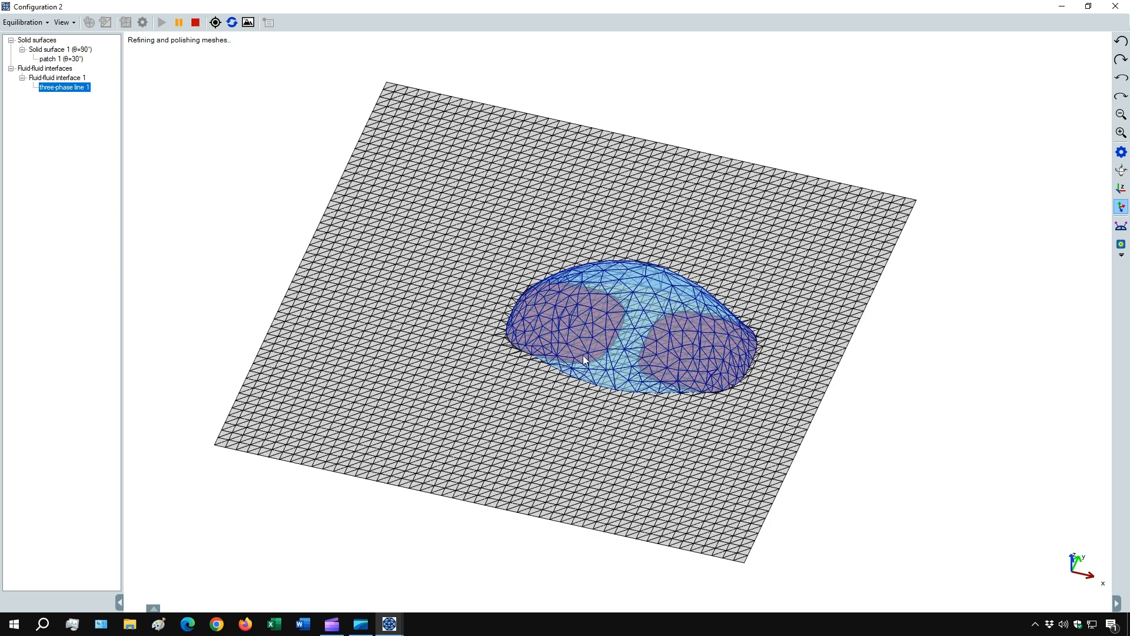
pyautogui.moveTo(589, 372); pyautogui.dragTo(618, 364)
pyautogui.scroll(3, 619, 369)
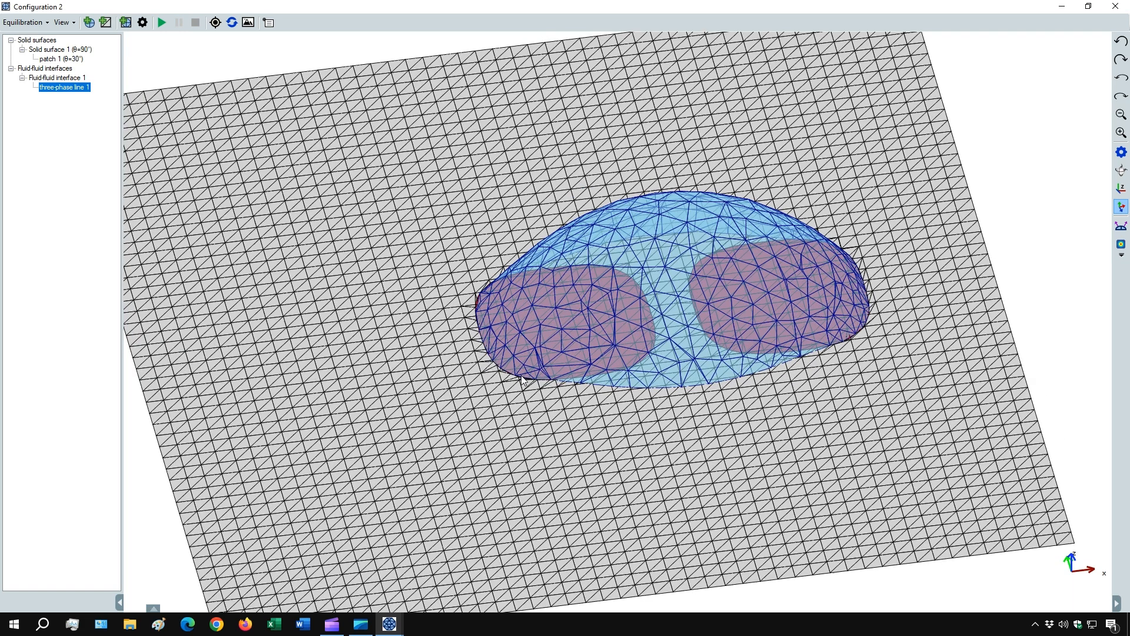
pyautogui.moveTo(522, 380); pyautogui.dragTo(574, 365)
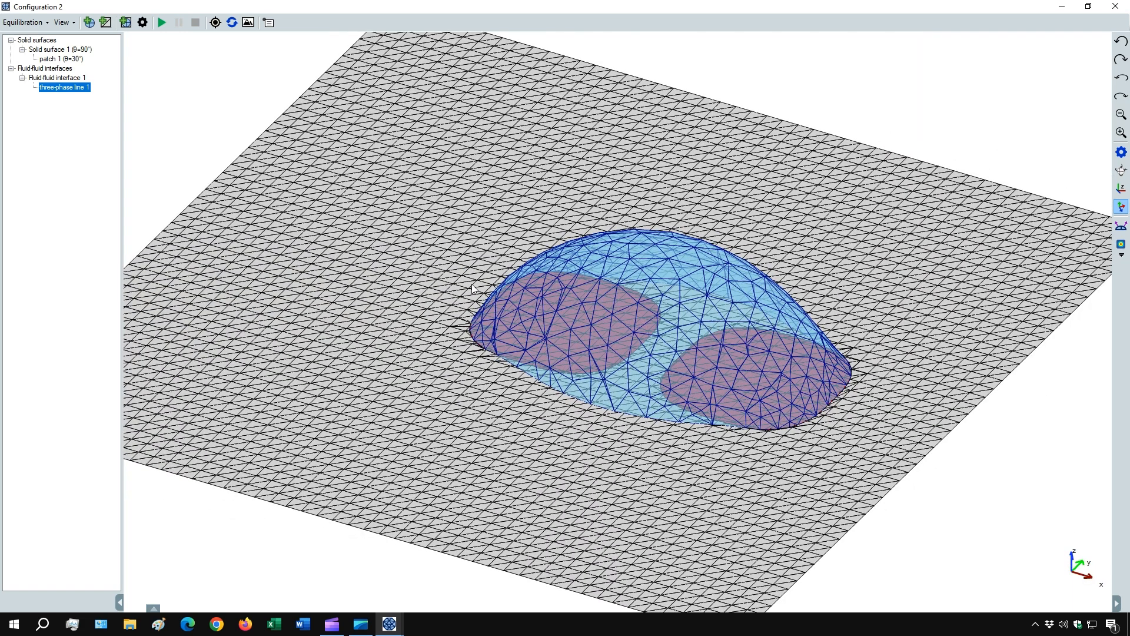
# - Enable equilibration with varying volume of the fluid below and set the variation to -6 µm^3
pyautogui.click(142, 22)
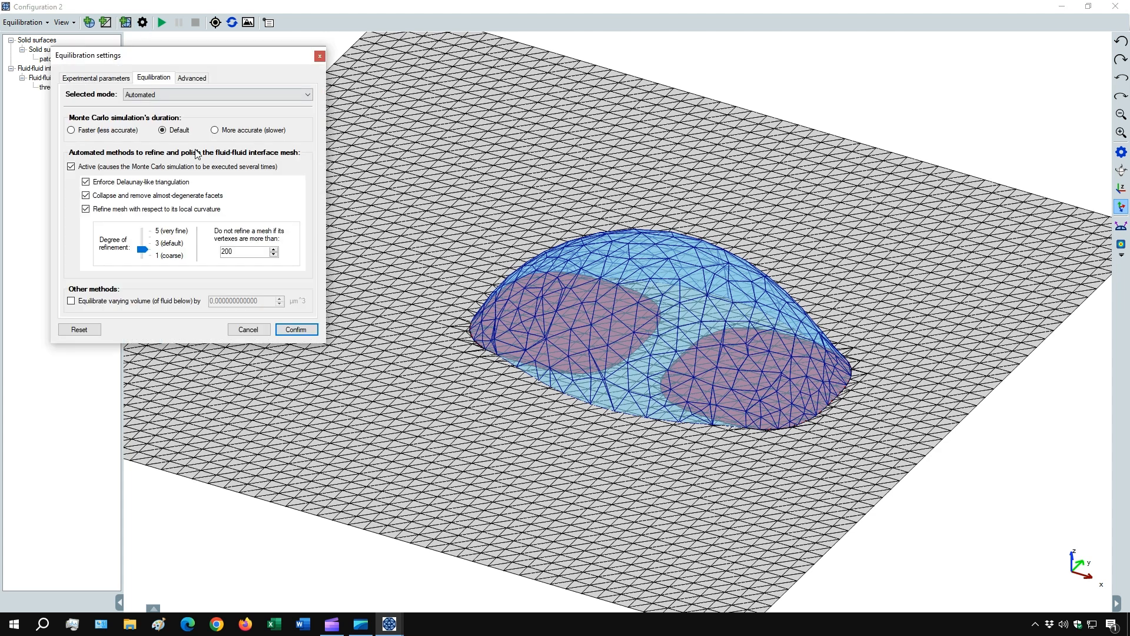
pyautogui.click(135, 303)
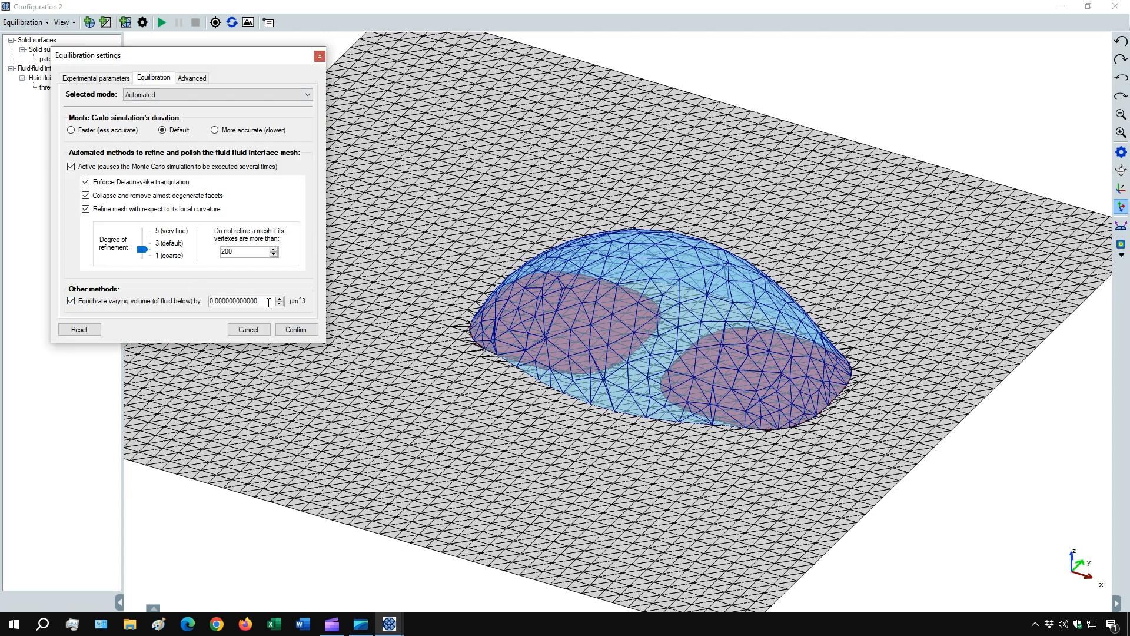
pyautogui.click(279, 303)
pyautogui.click(301, 332)
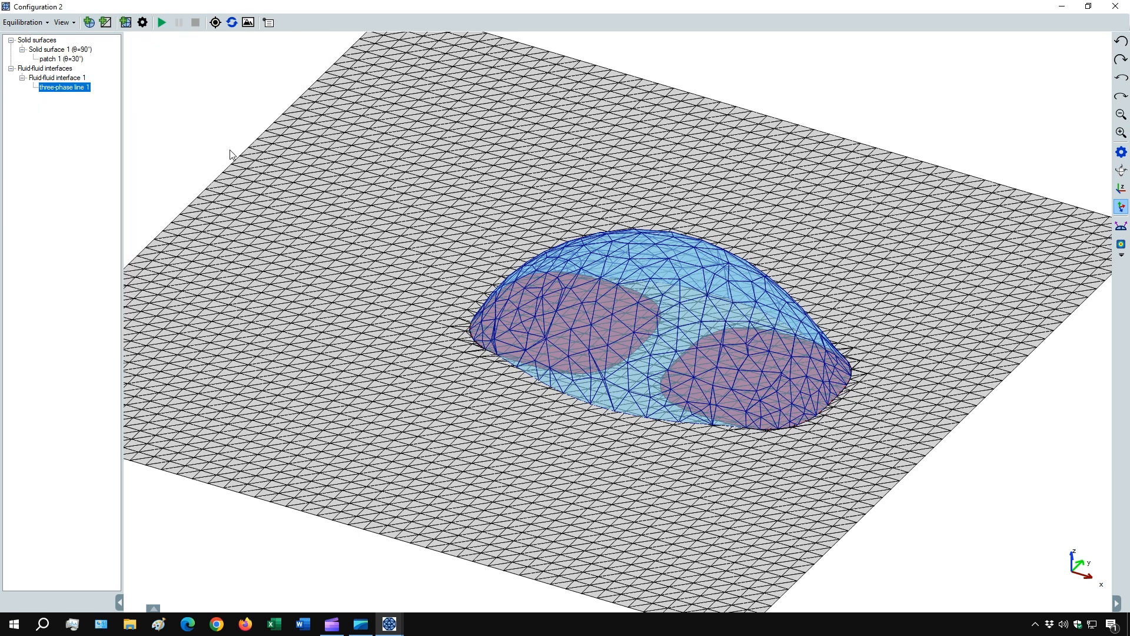
# - Run the equilibration with the volume variation and inspect the droplet's neck between the two rounded squares
pyautogui.click(163, 26)
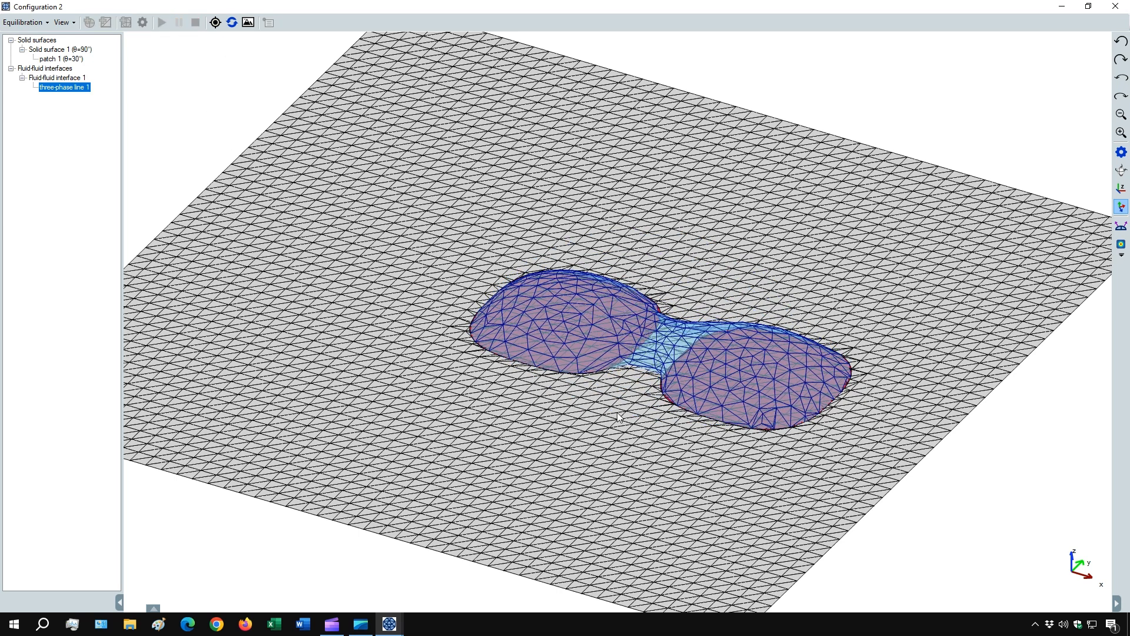
pyautogui.moveTo(563, 386); pyautogui.dragTo(434, 365)
pyautogui.scroll(2, 806, 351)
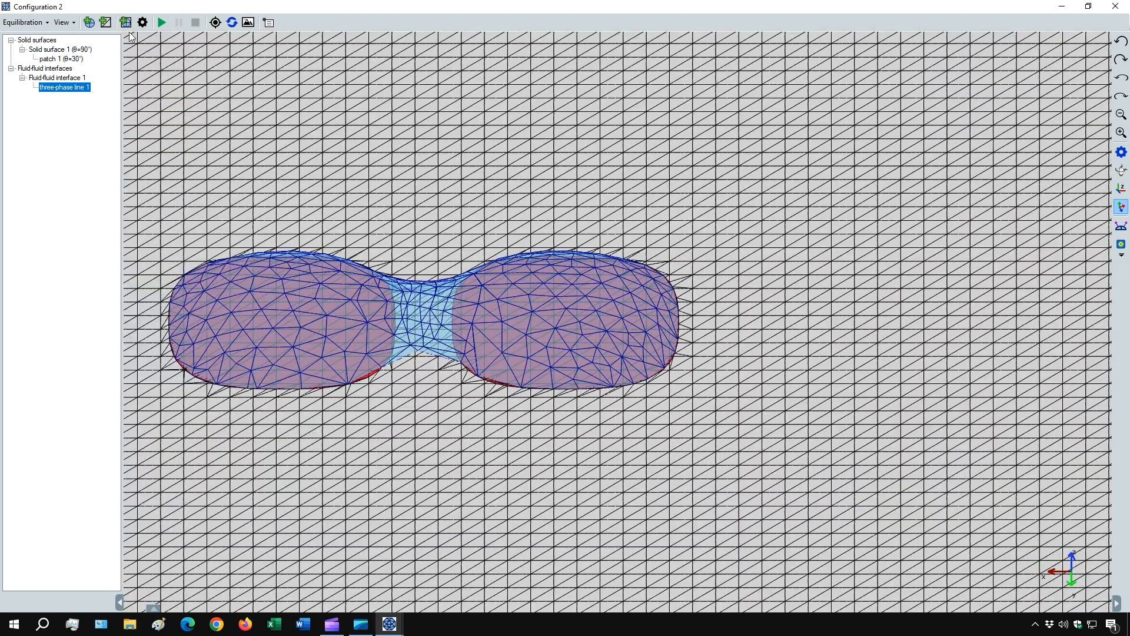
# - Set the degree of refinement to 5 and the vertex limit to 2000, and turn off the volume variation during equilibration
pyautogui.click(142, 23)
pyautogui.moveTo(166, 263); pyautogui.dragTo(160, 246)
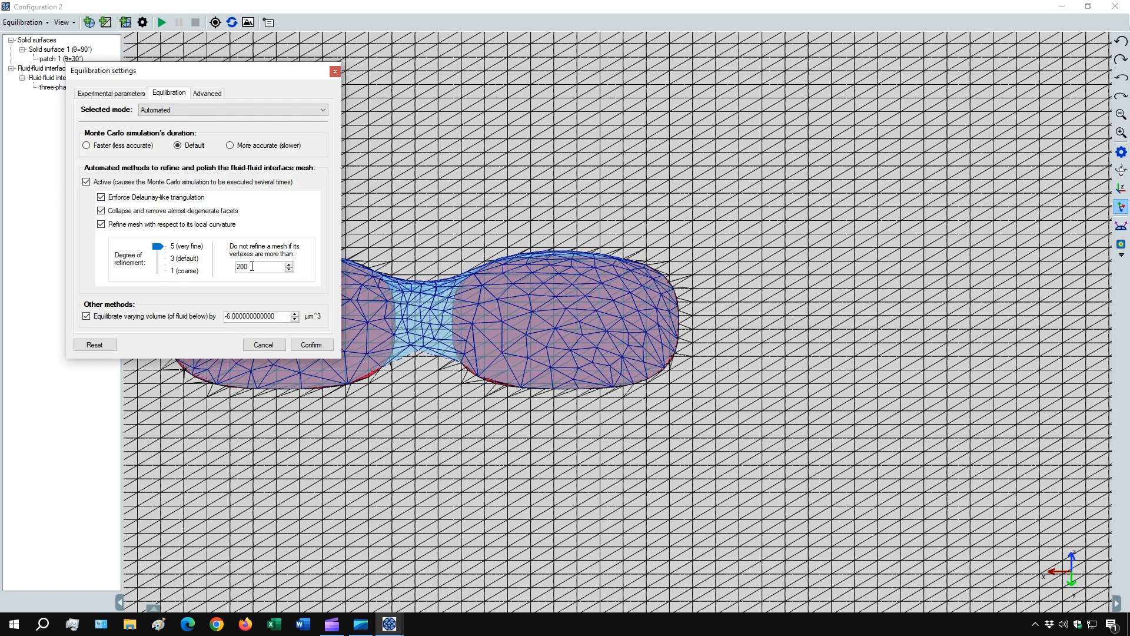
pyautogui.click(155, 318)
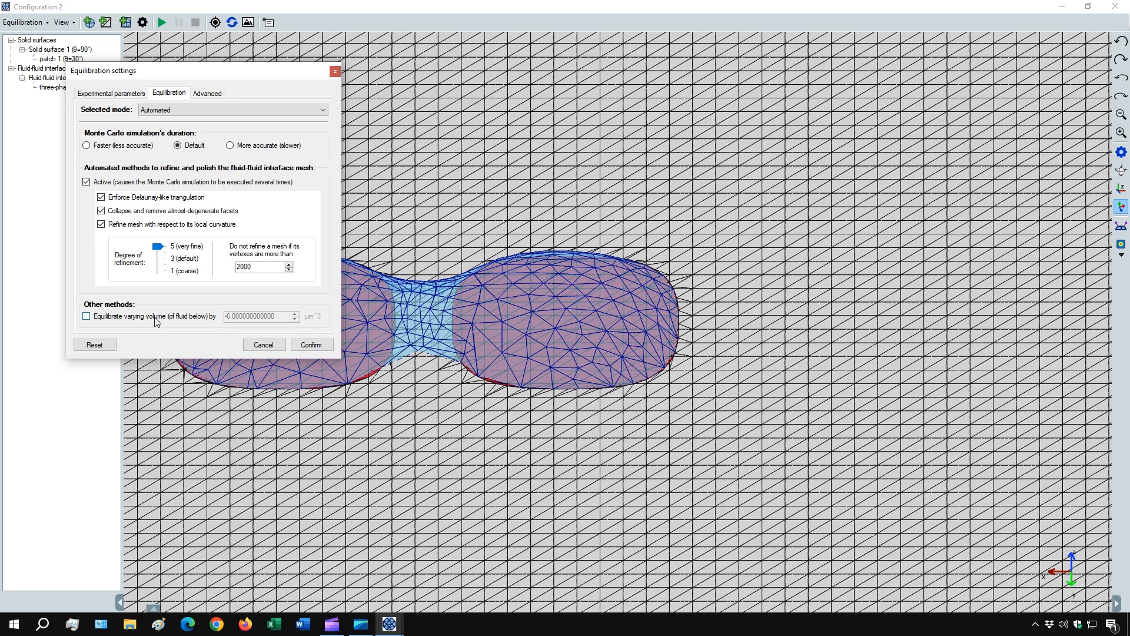
pyautogui.click(310, 344)
# - Run the equilibration again with the finer mesh settings and examine the refined droplet up close
pyautogui.click(161, 22)
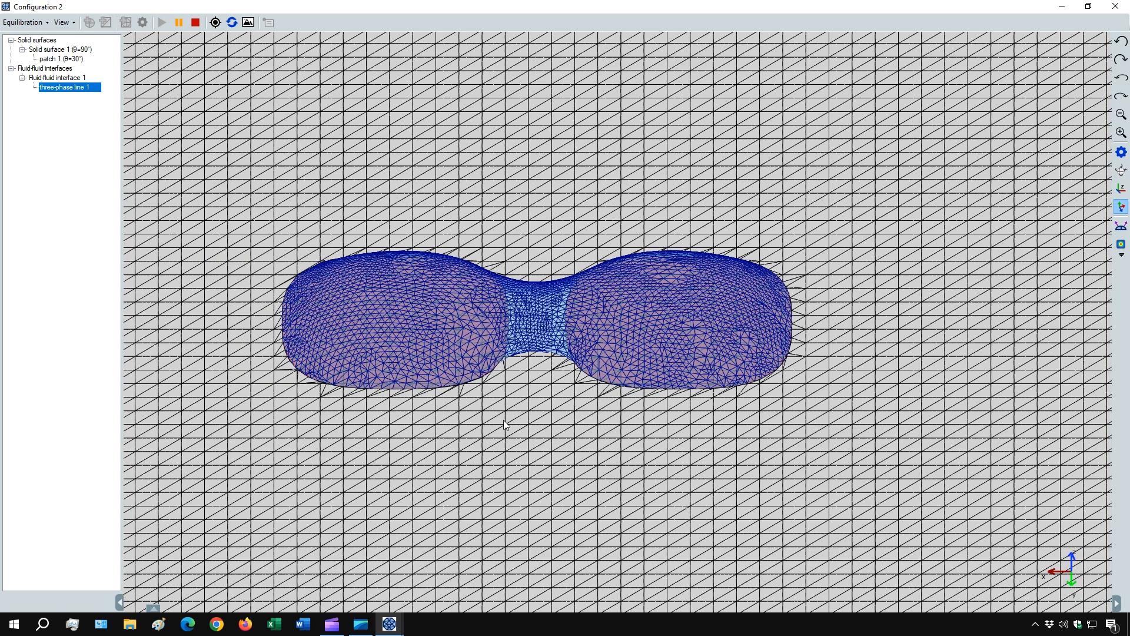
pyautogui.moveTo(247, 318); pyautogui.dragTo(416, 341)
pyautogui.scroll(2, 470, 389)
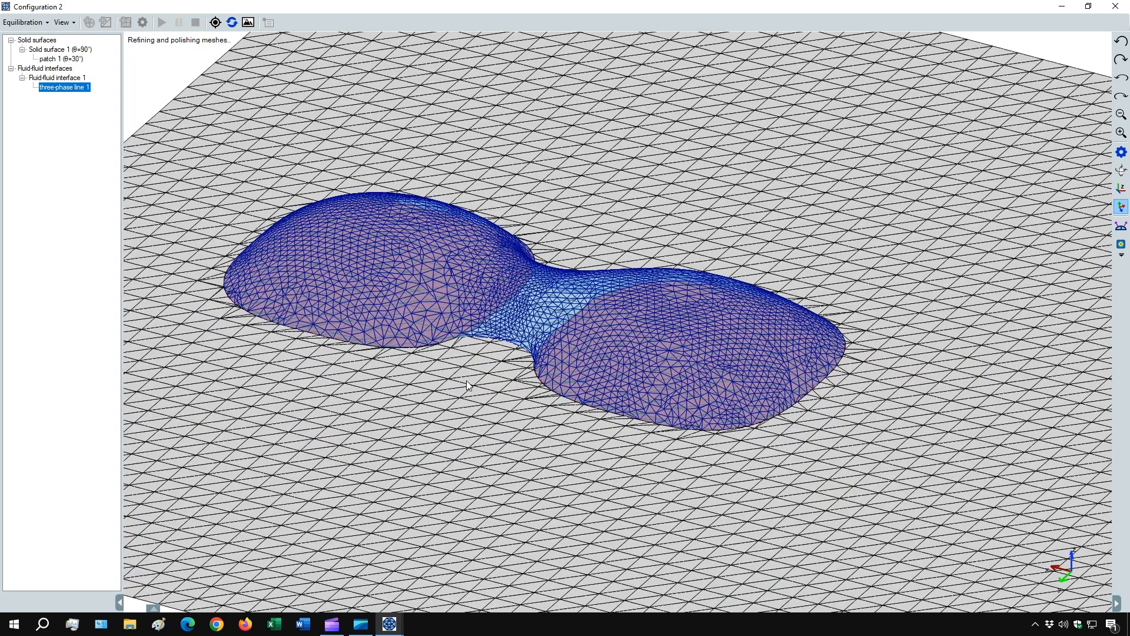
pyautogui.scroll(2, 471, 393)
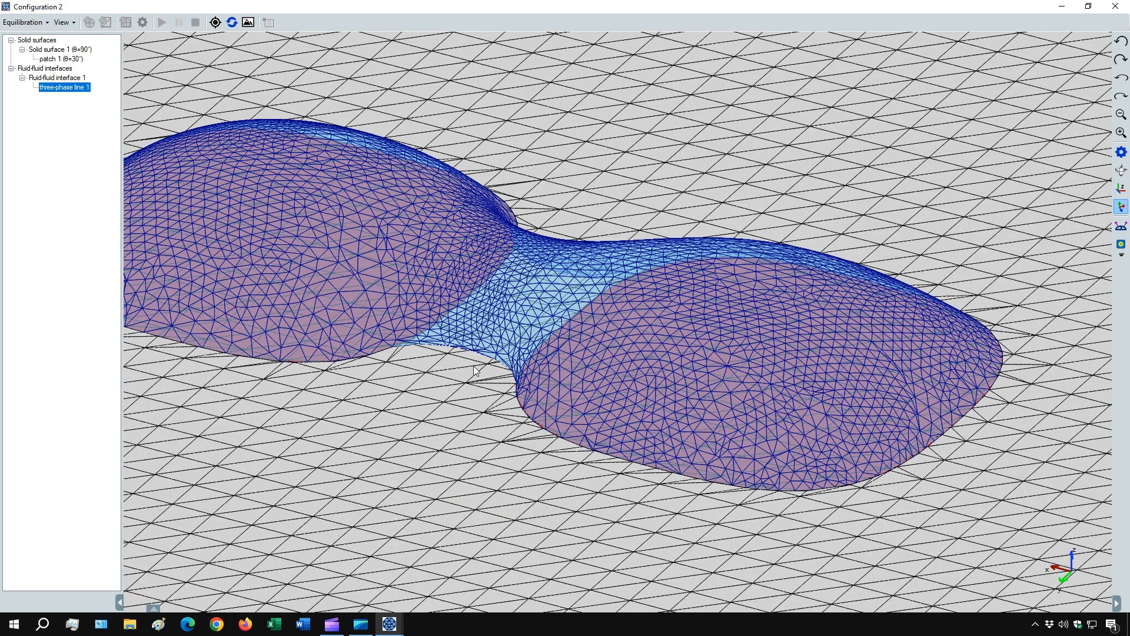
# - Center the view on fluid-fluid interface 1 and hide the tree of surfaces and interfaces
pyautogui.rightClick(50, 77)
pyautogui.click(66, 116)
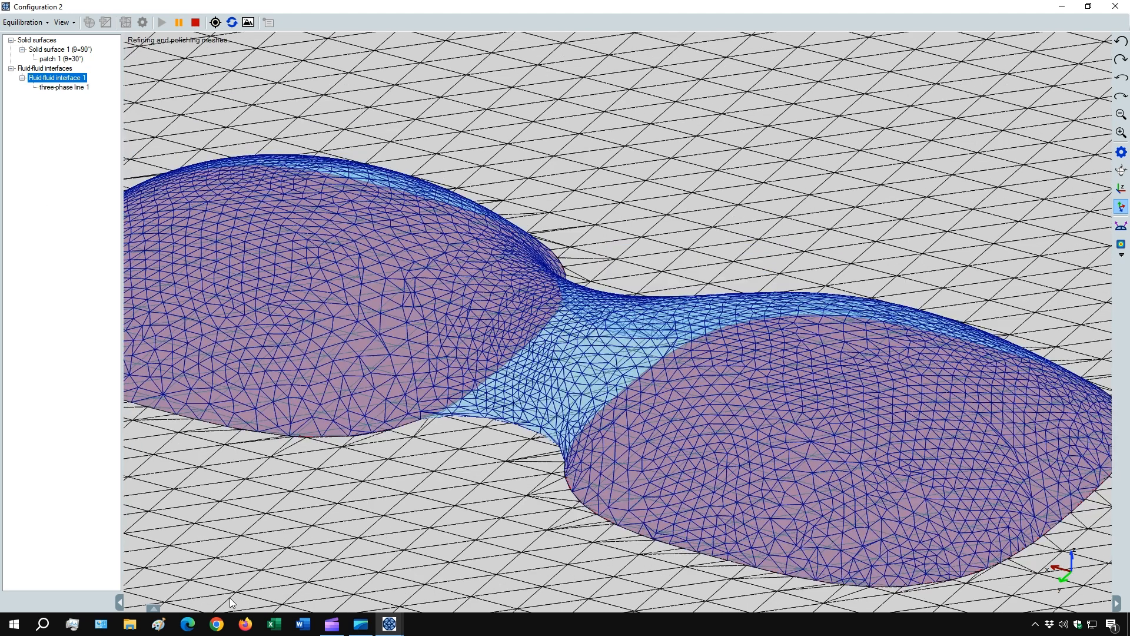
pyautogui.click(120, 601)
pyautogui.scroll(-1, 616, 456)
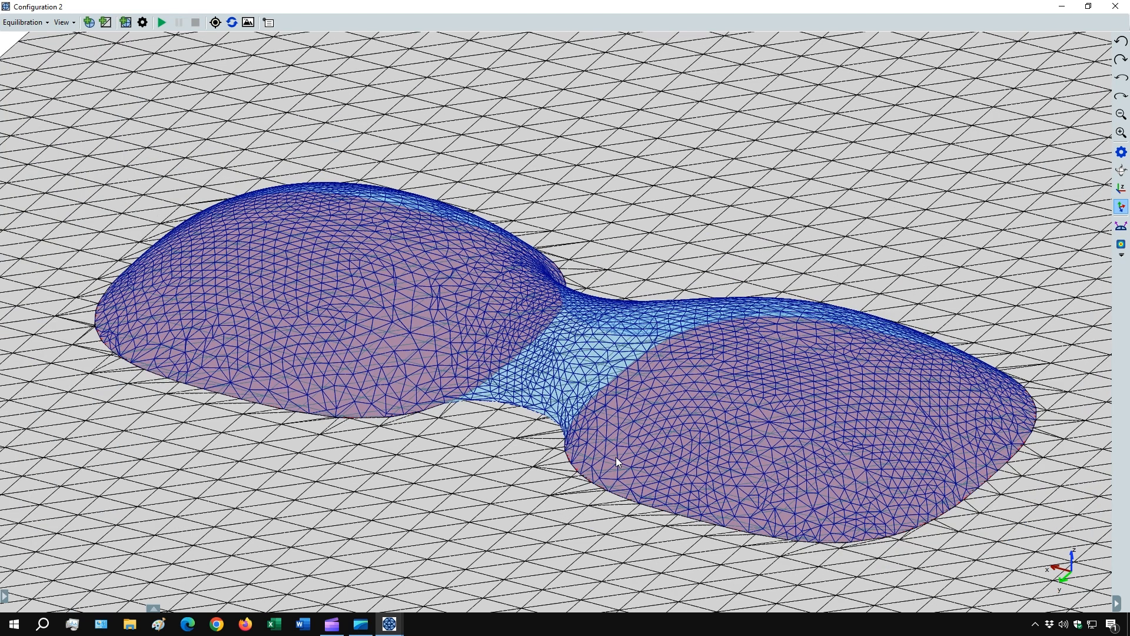
# - Show the droplet from directly above and color its surface by height z
pyautogui.moveTo(616, 457); pyautogui.dragTo(595, 470)
pyautogui.scroll(-1, 595, 468)
pyautogui.click(1121, 189)
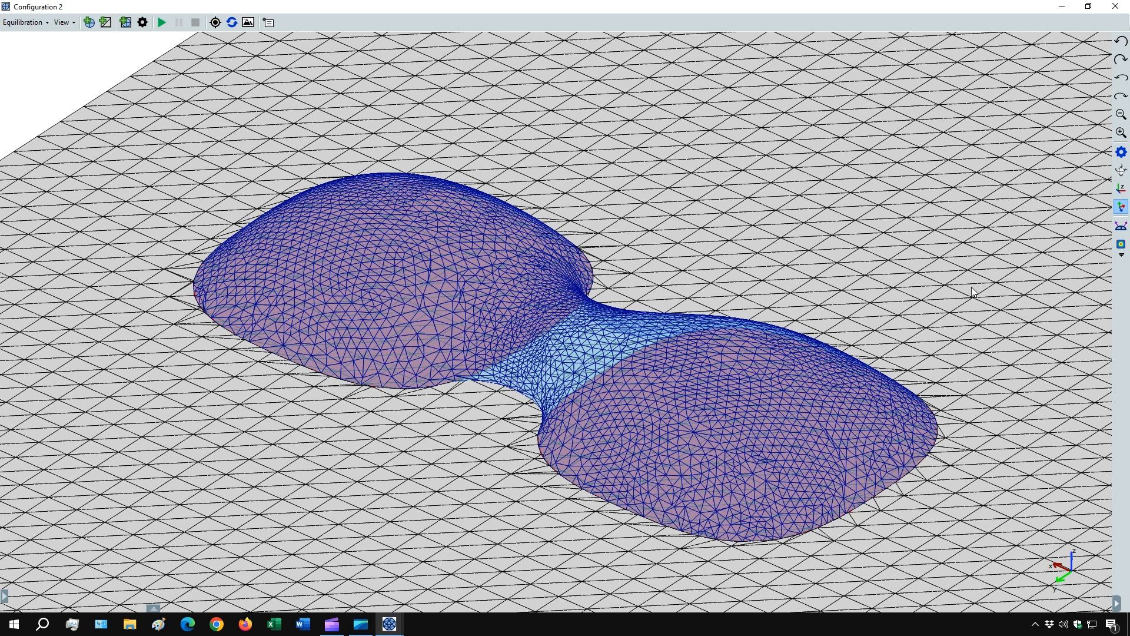
pyautogui.click(1121, 244)
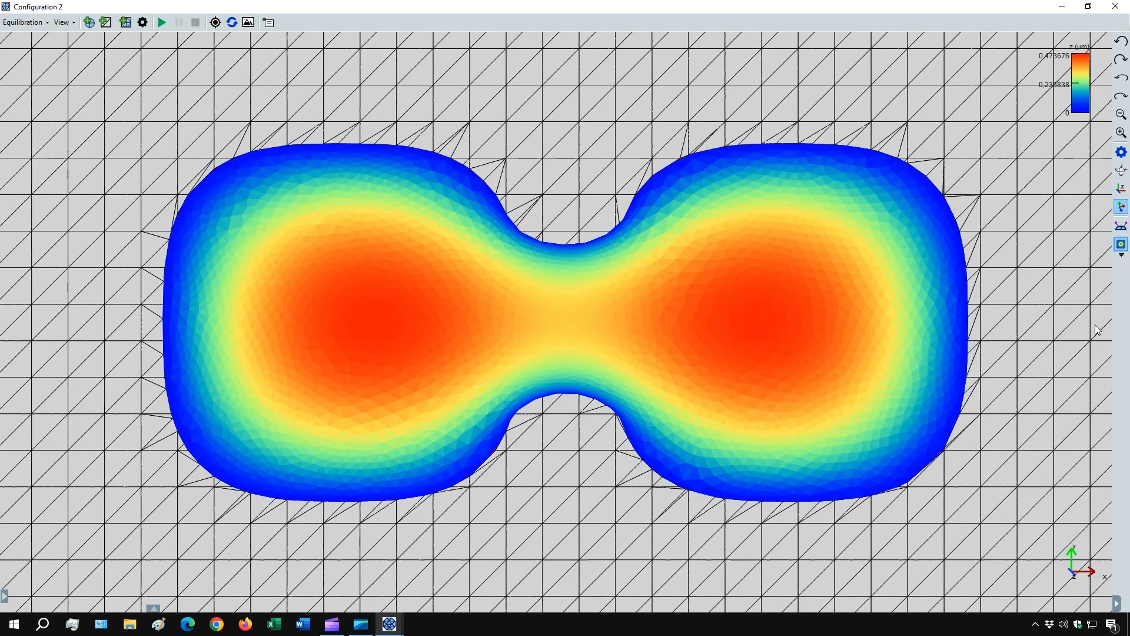
# - Close Configuration 2 and create a new empty configuration
pyautogui.click(1116, 7)
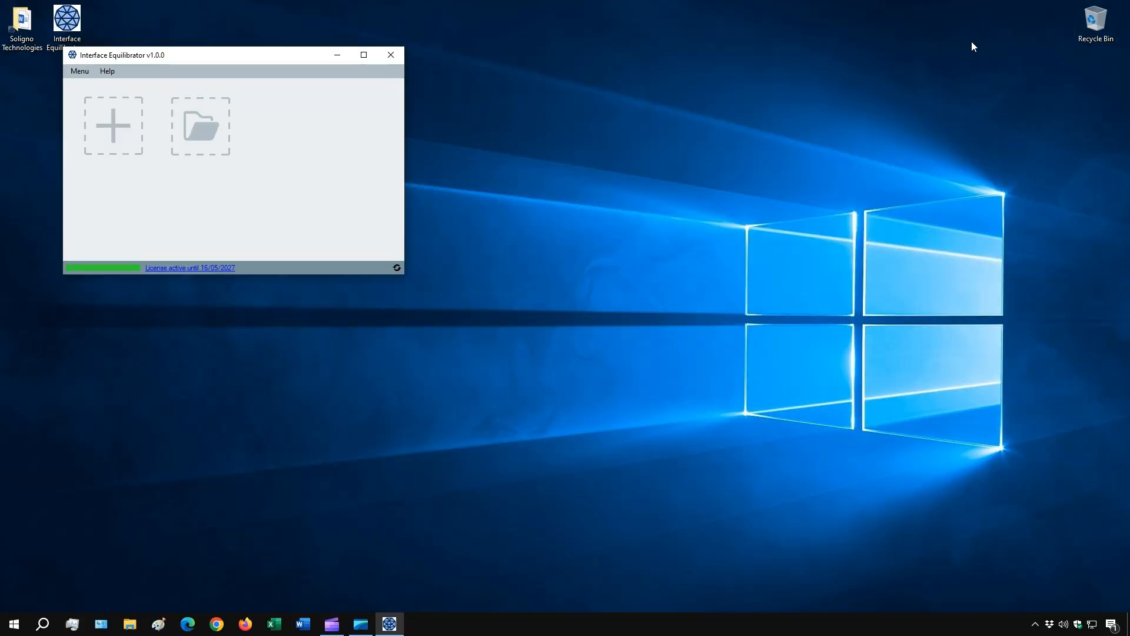
pyautogui.click(96, 126)
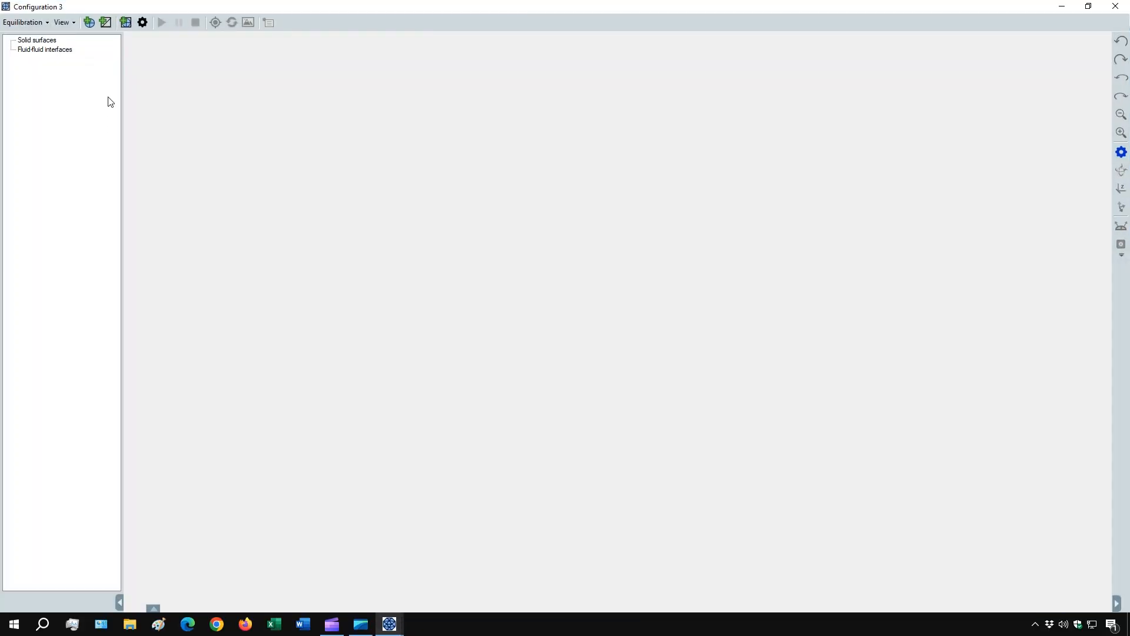
# - Add a solid surface from the built-in high-resolution sphere mesh with a radius of 10 µm in x, y and z
pyautogui.click(108, 24)
pyautogui.click(179, 183)
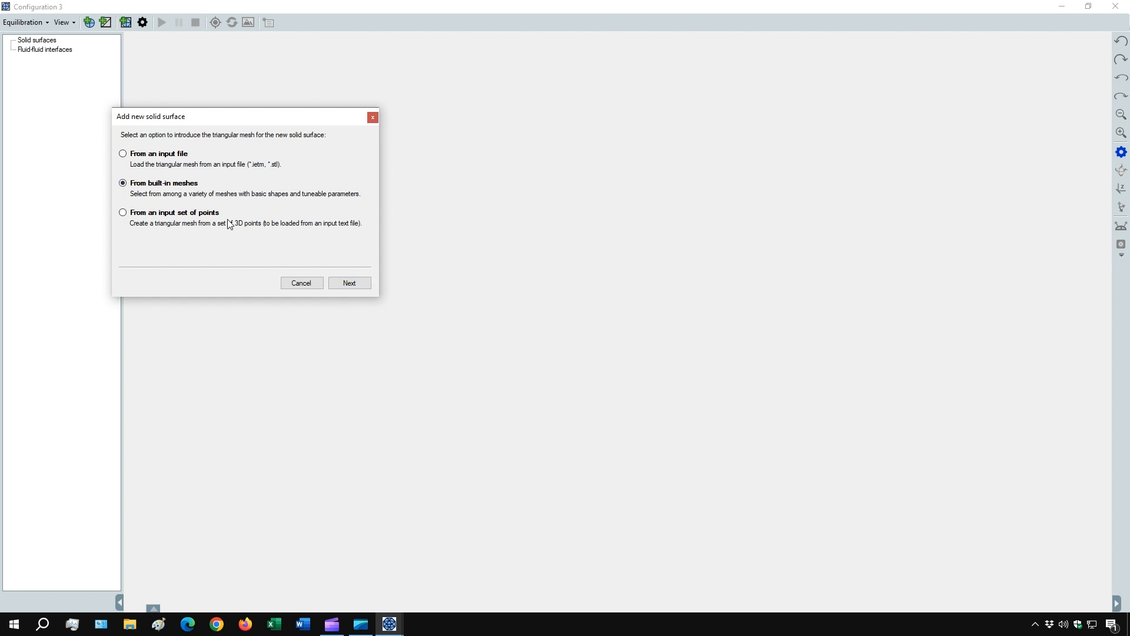
pyautogui.click(350, 283)
pyautogui.moveTo(252, 213); pyautogui.dragTo(253, 235)
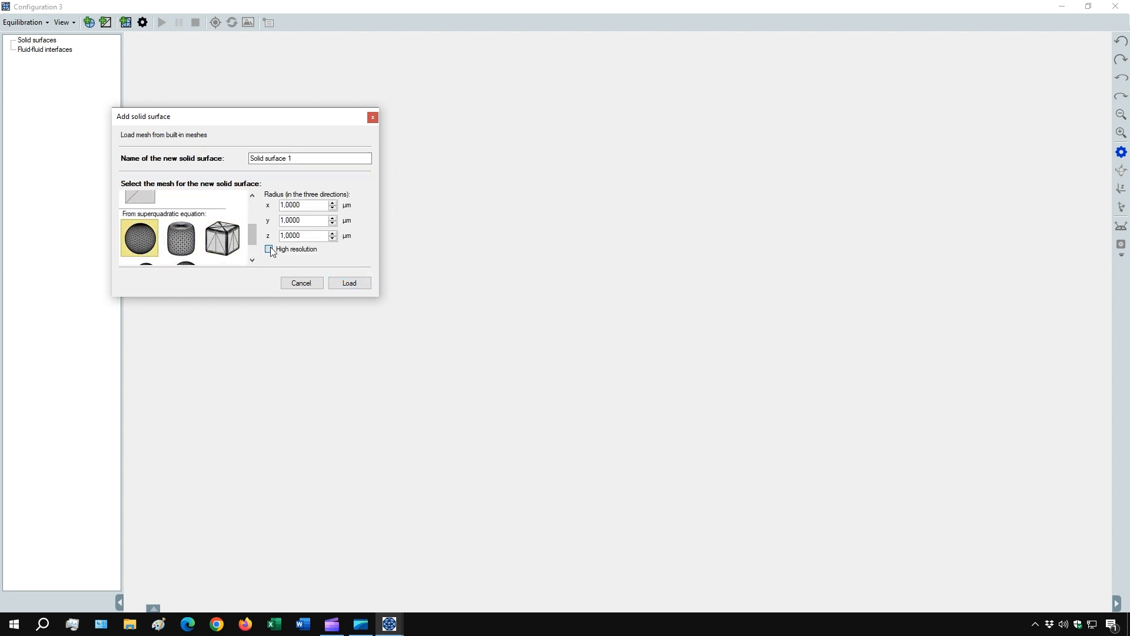
pyautogui.click(287, 206)
pyautogui.click(349, 283)
pyautogui.scroll(-1, 497, 287)
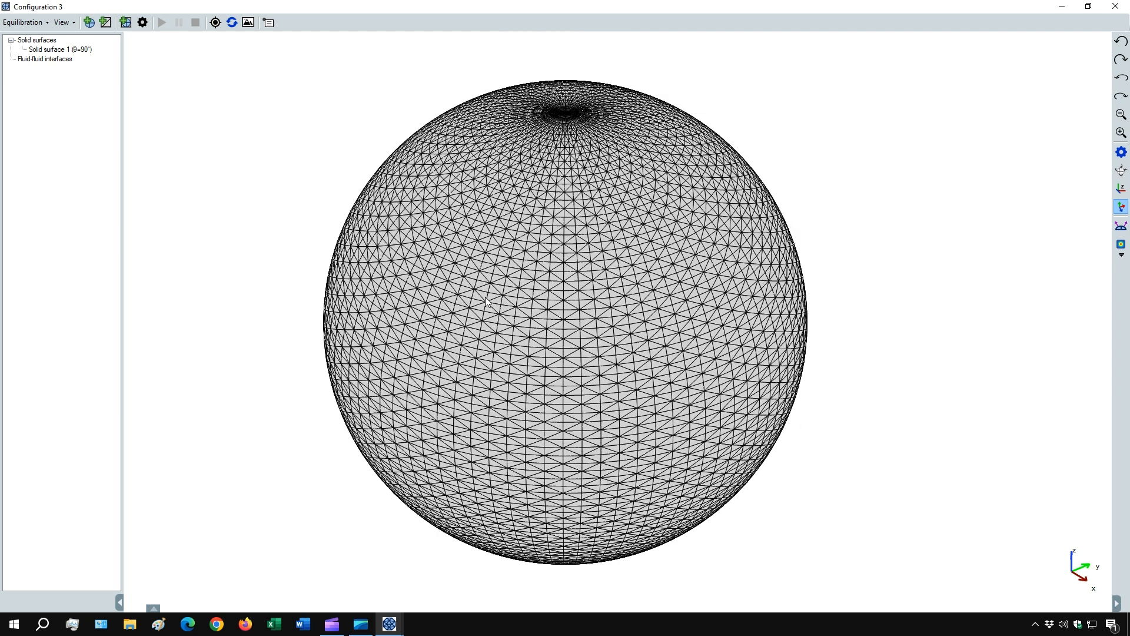
# - Add a patch to Solid surface 1 and start selecting its mesh facets
pyautogui.rightClick(51, 50)
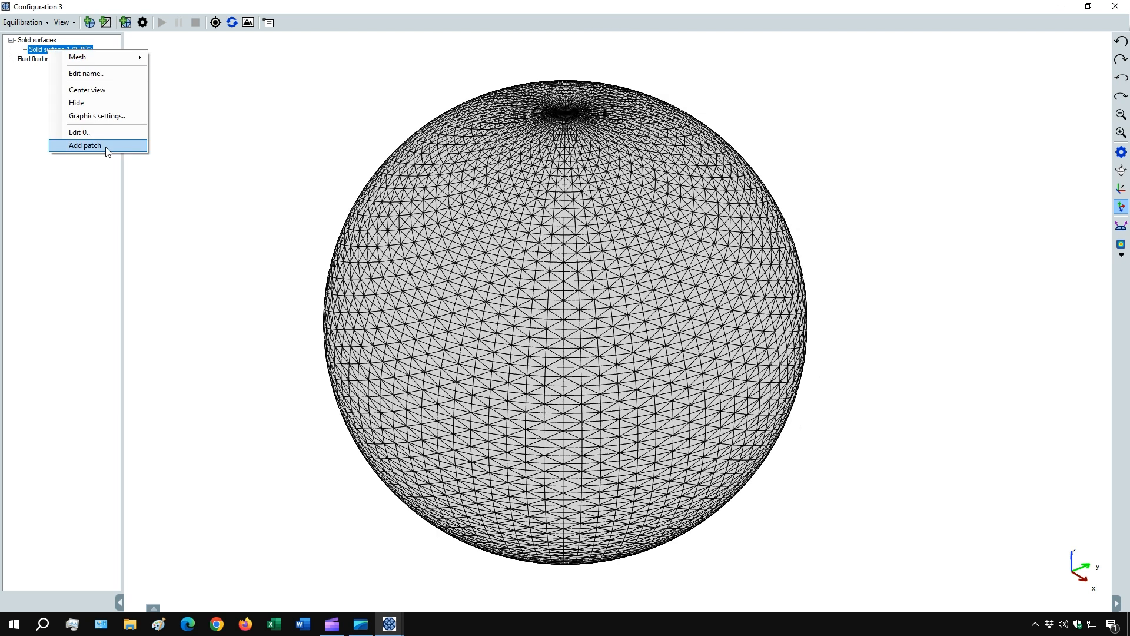
pyautogui.click(105, 146)
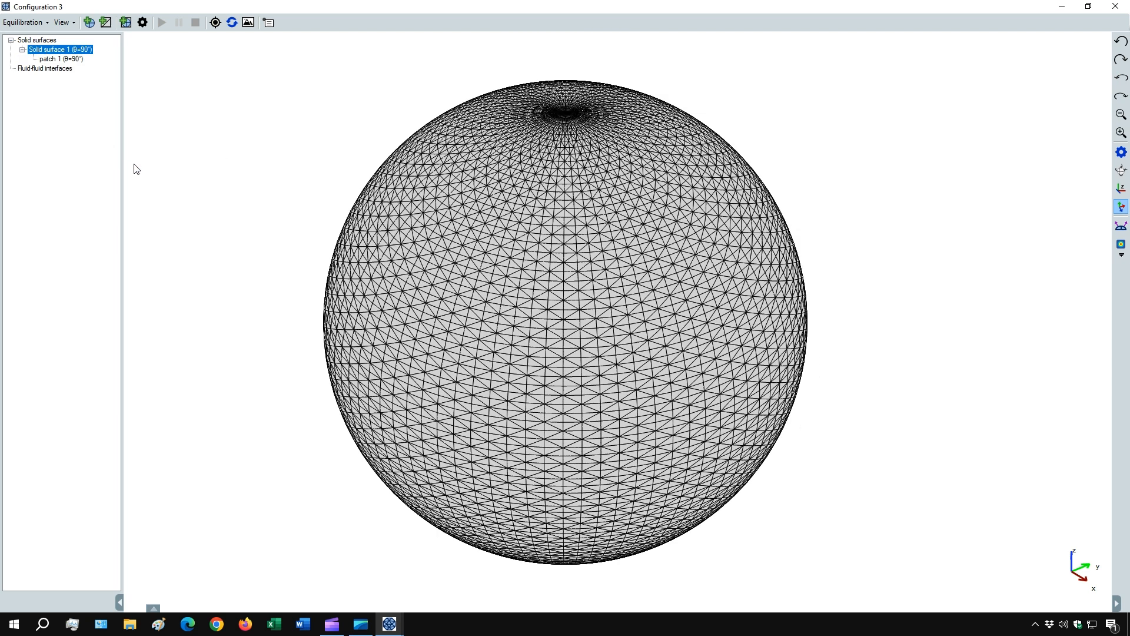
pyautogui.rightClick(69, 60)
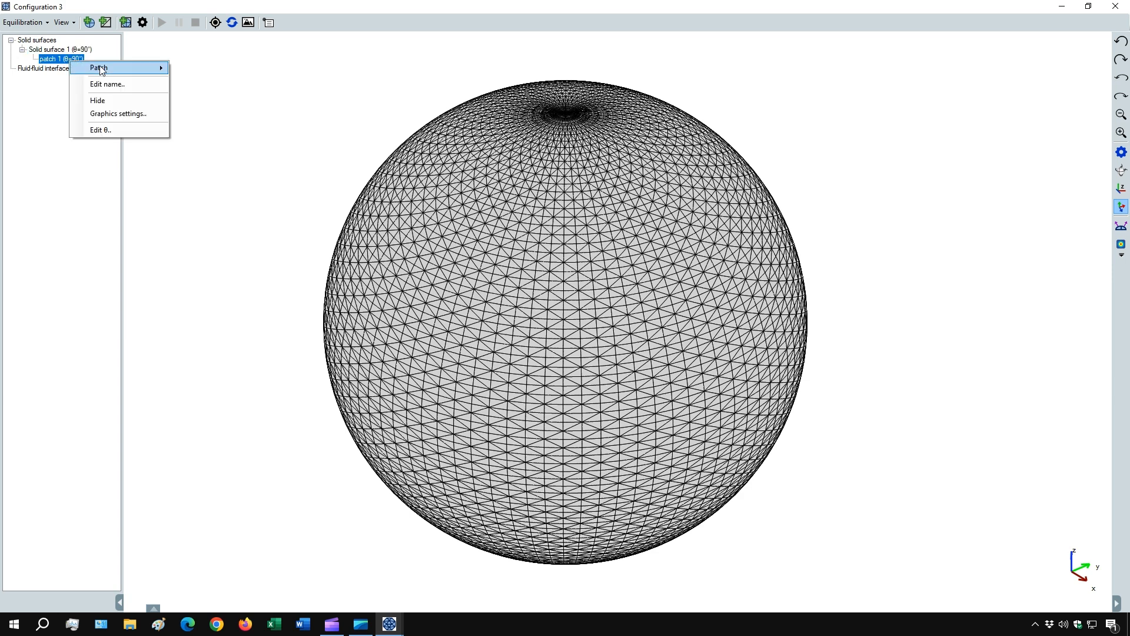
pyautogui.moveTo(100, 67)
pyautogui.click(203, 101)
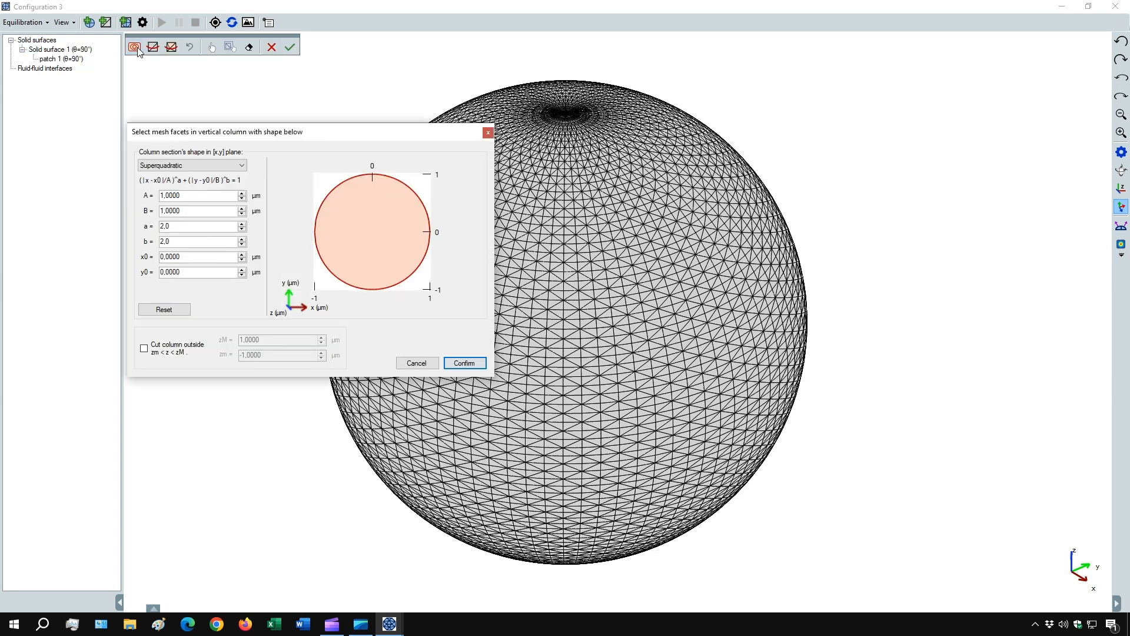
# - Define the facet-selection column as a superquadratic ellipse with A = 3 µm and B = 9 µm
pyautogui.click(242, 194)
pyautogui.click(243, 193)
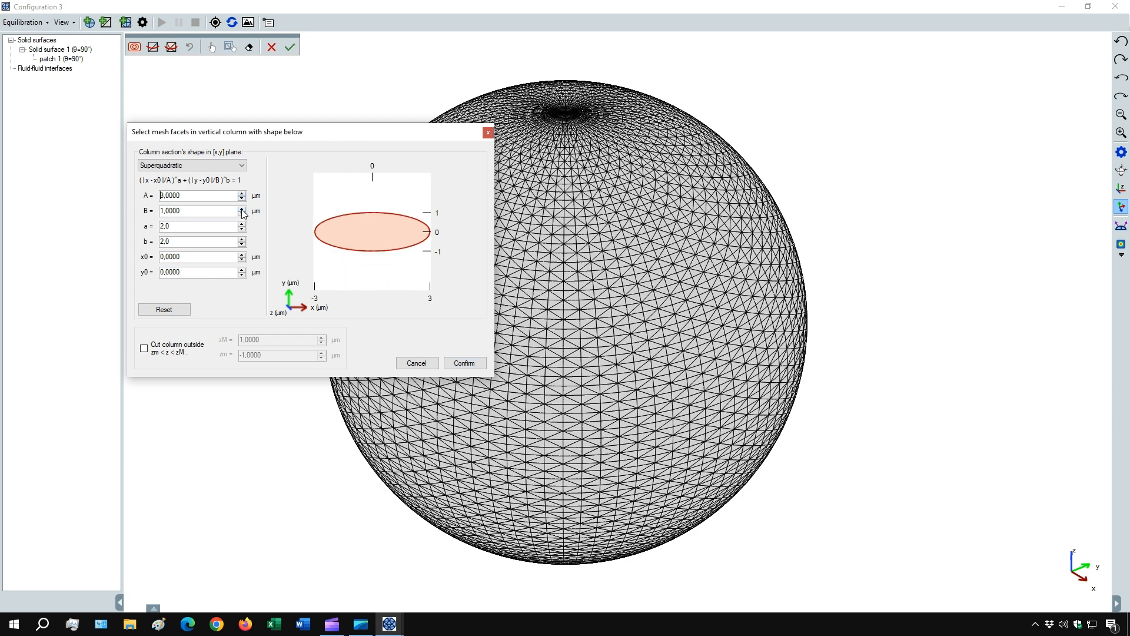
pyautogui.click(242, 210)
pyautogui.click(242, 209)
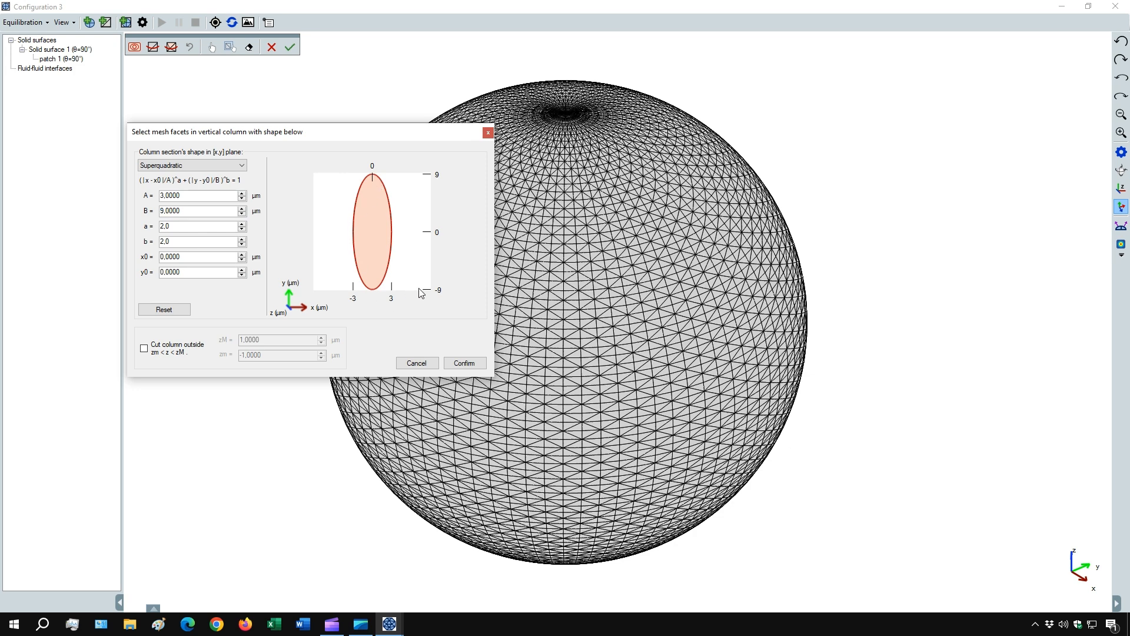
pyautogui.click(473, 365)
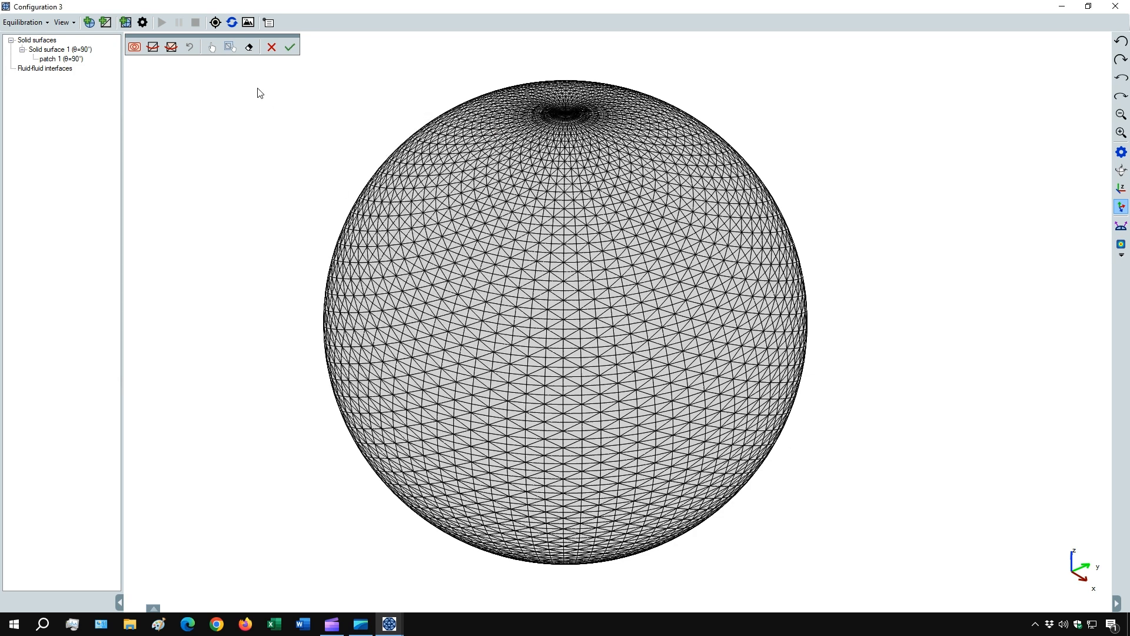
# - Select the sphere's facets inside the elliptical column, inspect the selection from several sides, and clear it
pyautogui.click(156, 50)
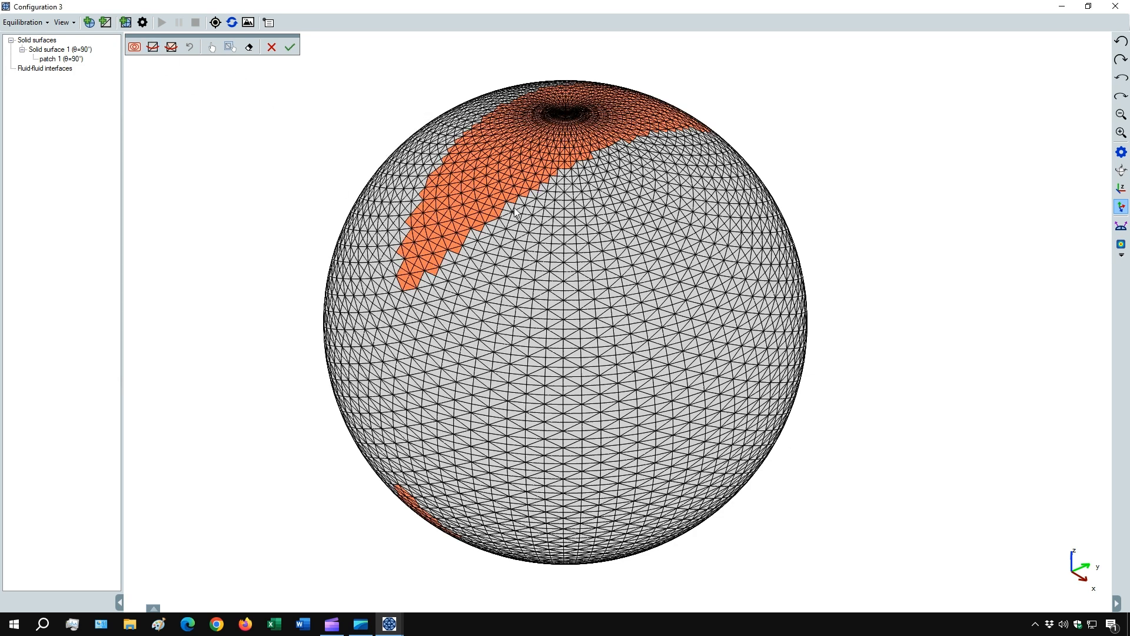
pyautogui.moveTo(654, 233); pyautogui.dragTo(473, 316)
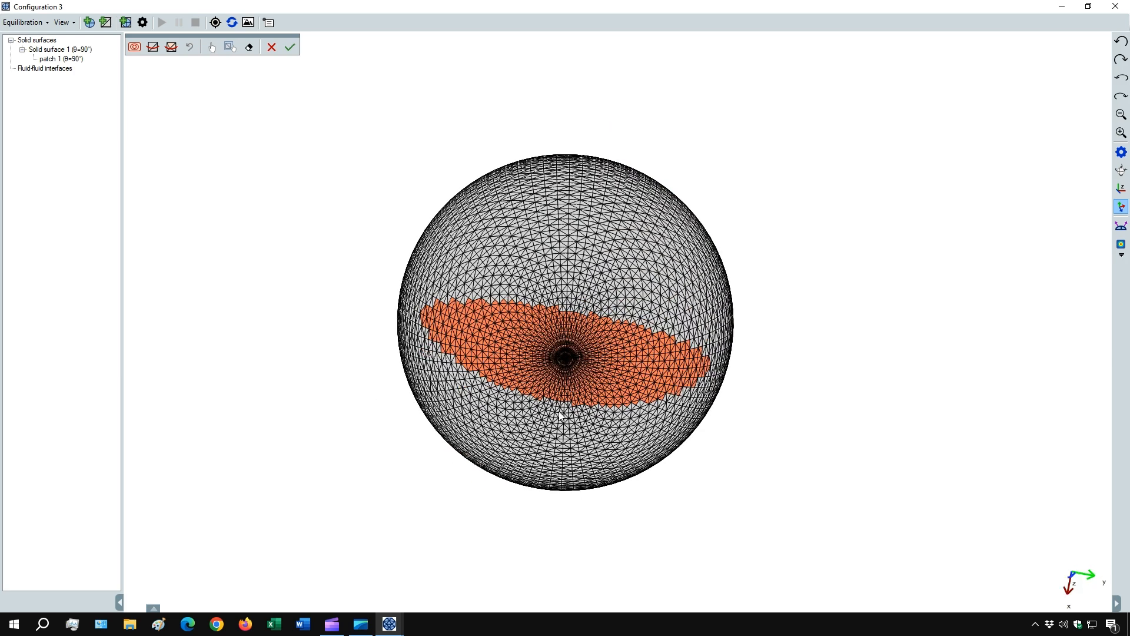
pyautogui.moveTo(585, 375); pyautogui.dragTo(714, 469)
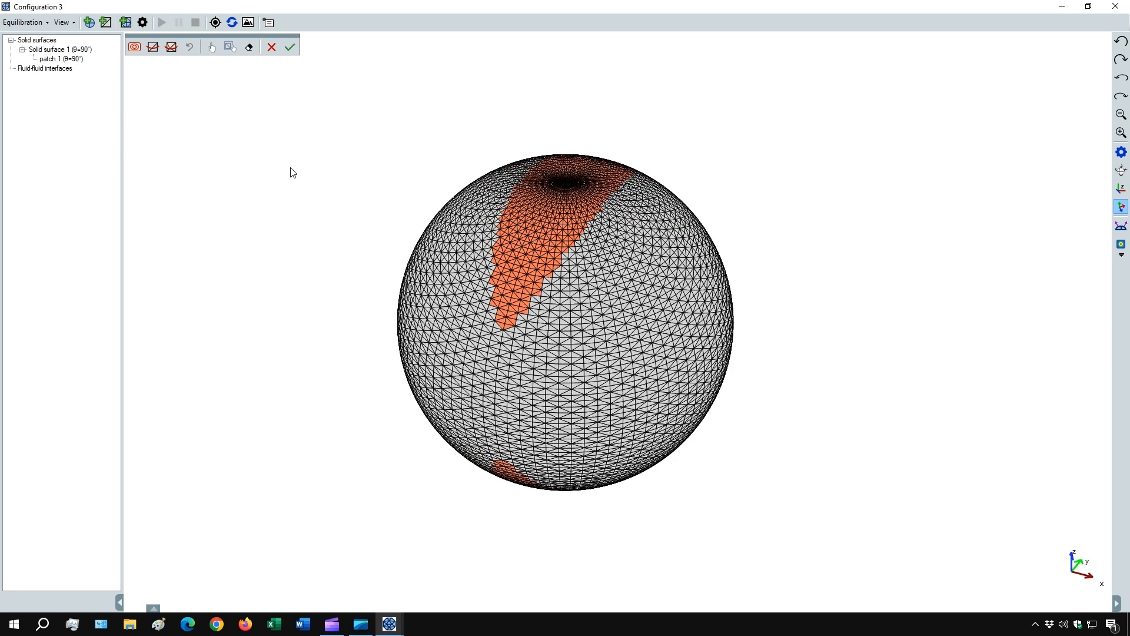
pyautogui.click(249, 47)
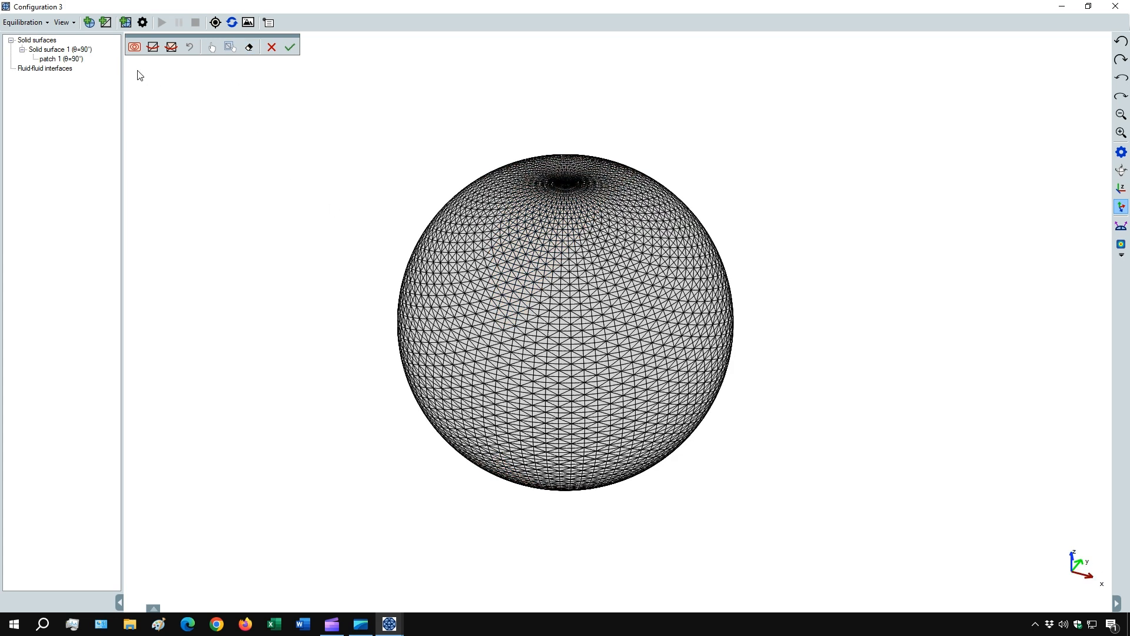
# - Enable cutting the selection column between z limits so it covers only the upper part of the sphere
pyautogui.click(134, 47)
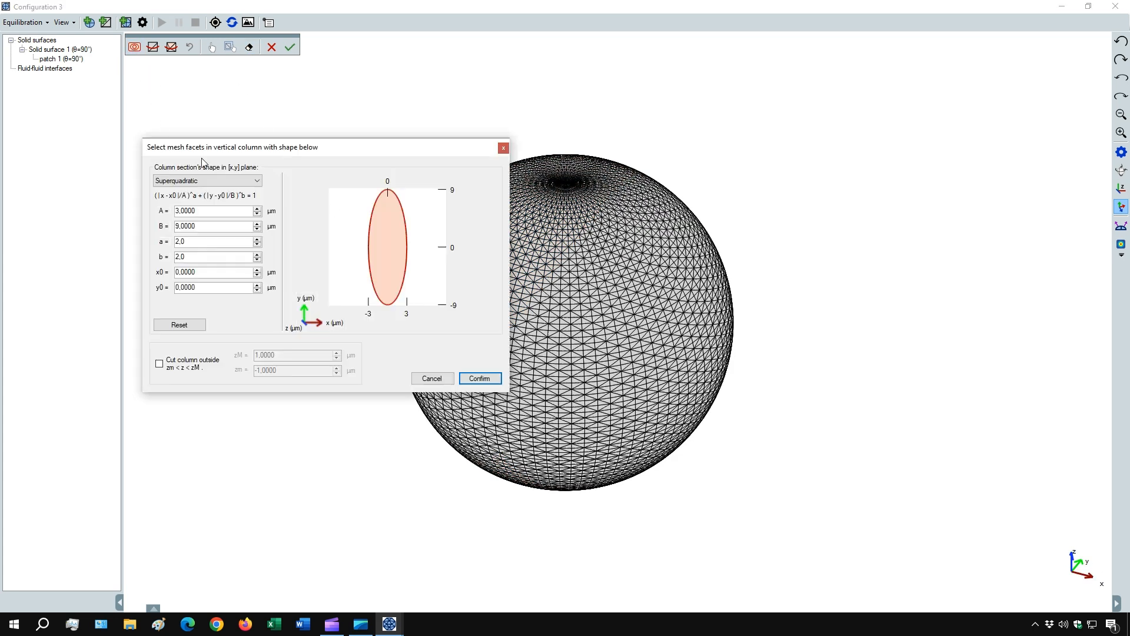
pyautogui.click(159, 365)
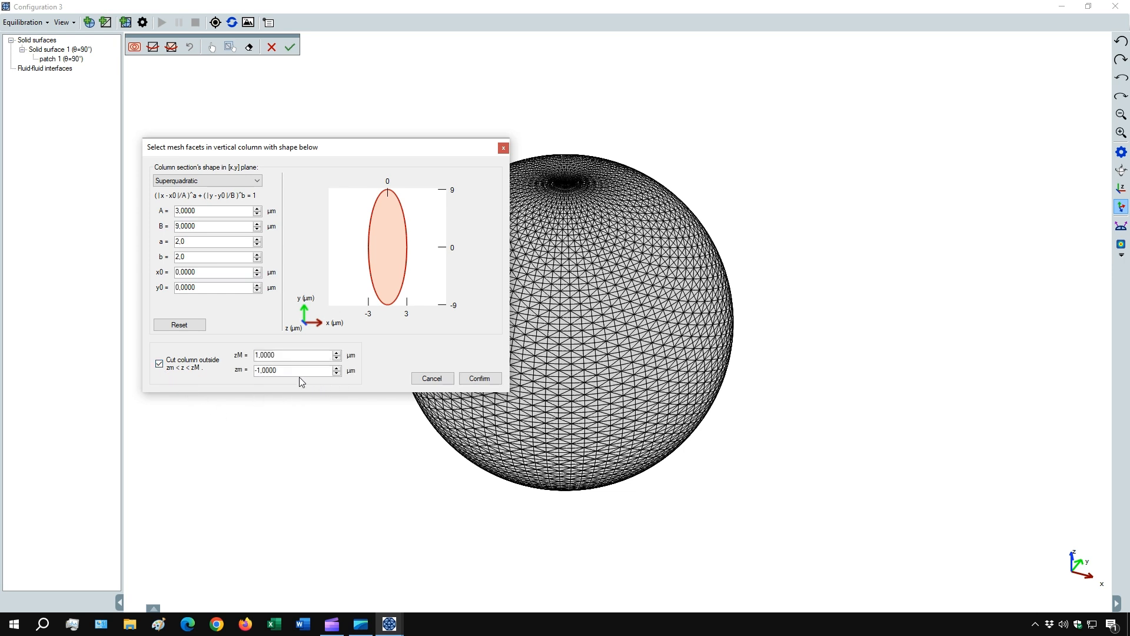
pyautogui.click(337, 368)
pyautogui.click(481, 379)
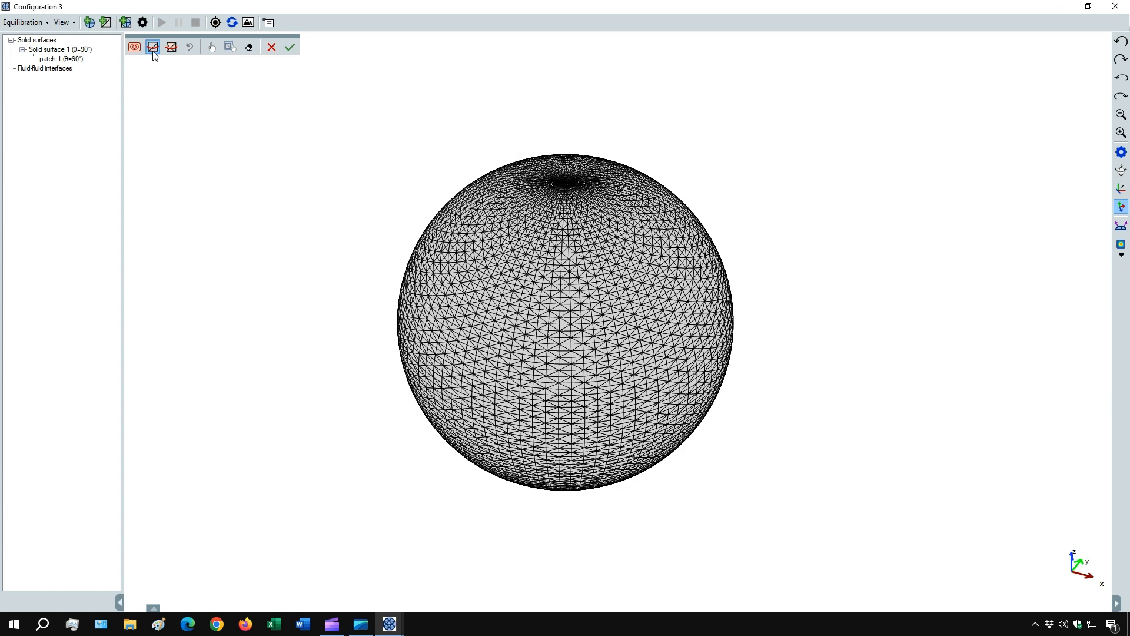
# - Select the upper facets inside the column, refine the mesh along its border for a smooth outline, and accept the patch
pyautogui.click(154, 52)
pyautogui.moveTo(561, 274); pyautogui.dragTo(479, 372)
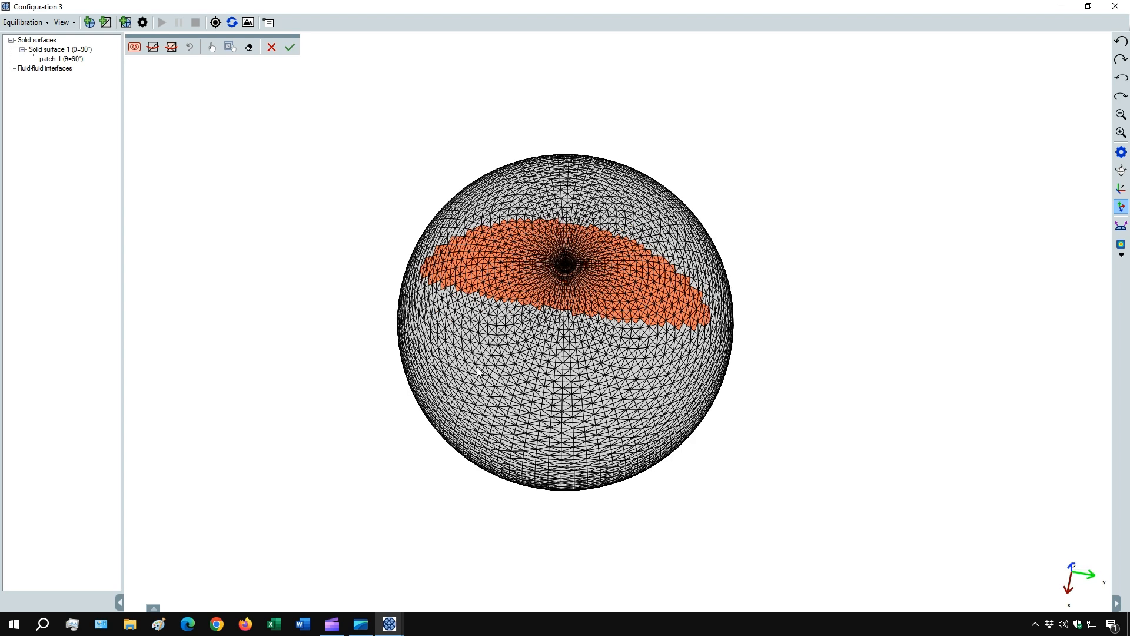
pyautogui.click(172, 47)
pyautogui.click(289, 47)
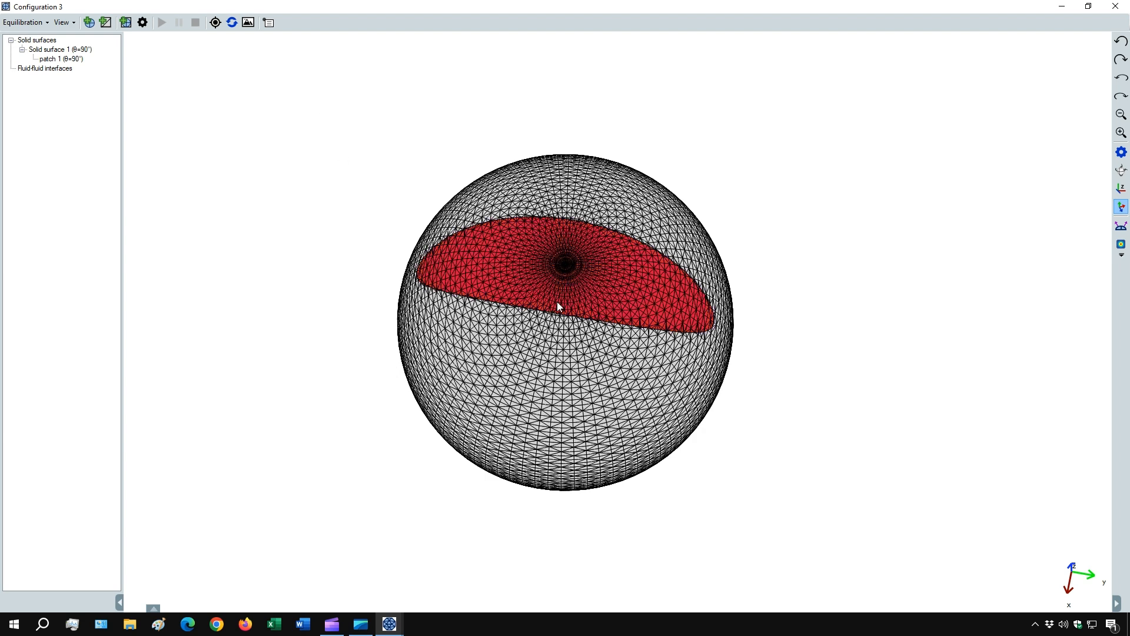
# - Set Young's contact angle on patch 1 of the sphere to 30 degrees
pyautogui.moveTo(558, 302); pyautogui.dragTo(559, 269)
pyautogui.moveTo(504, 293); pyautogui.dragTo(549, 303)
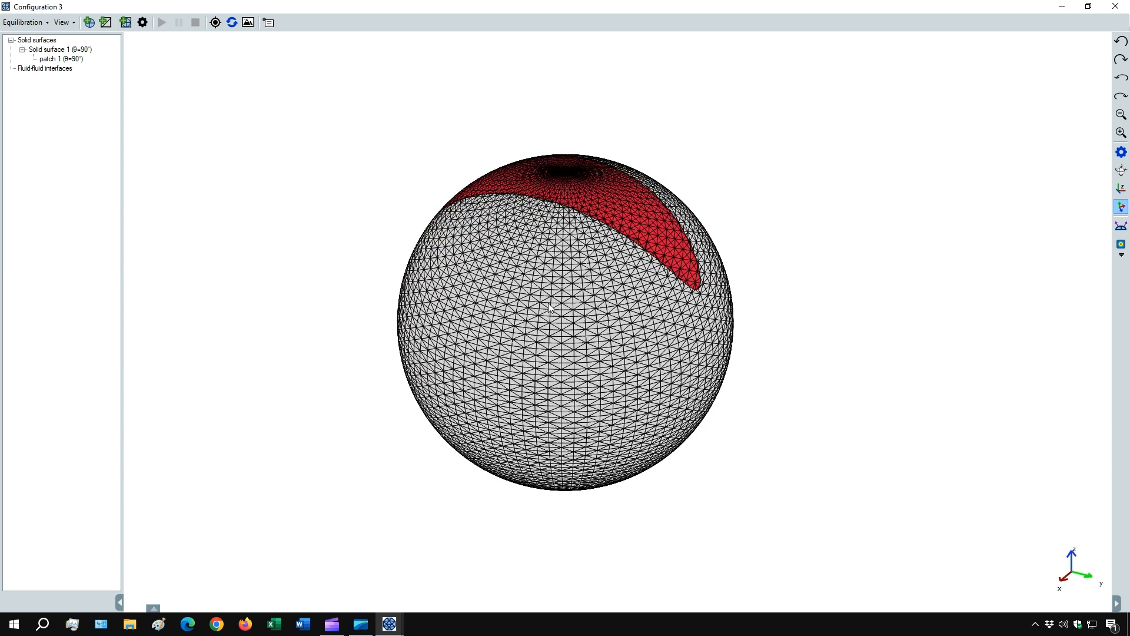
pyautogui.rightClick(64, 61)
pyautogui.click(106, 126)
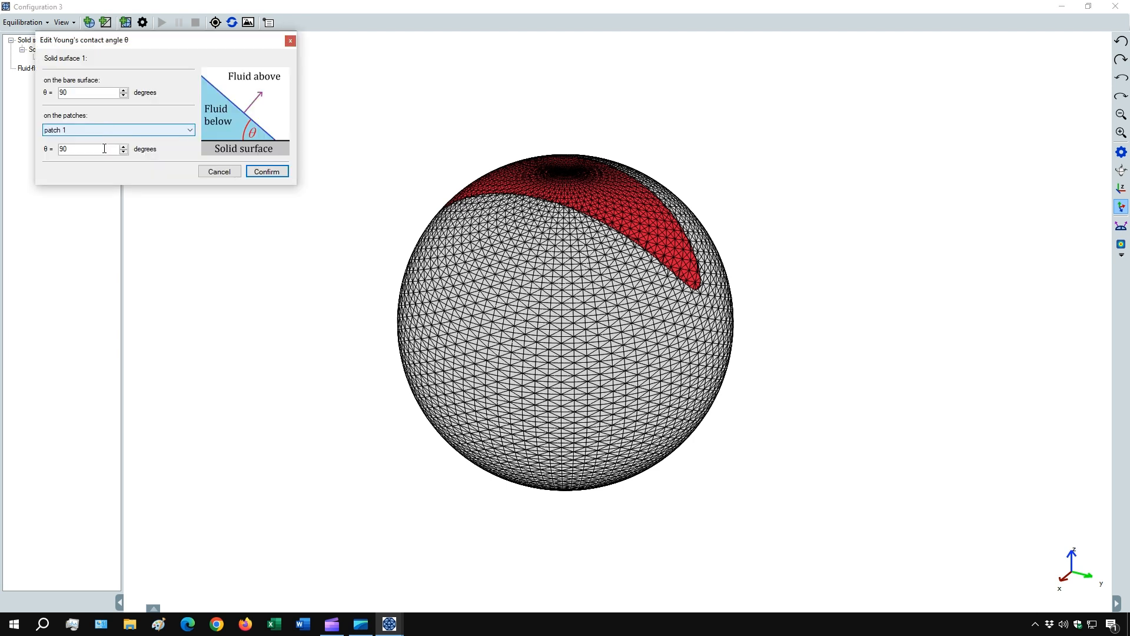
pyautogui.write('30')
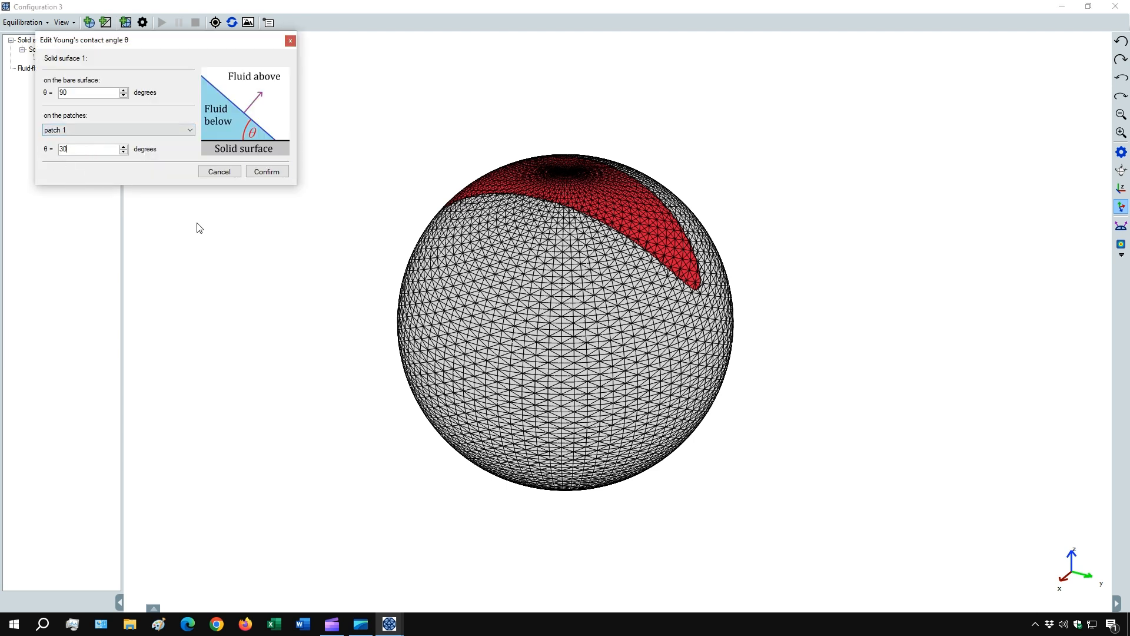
pyautogui.click(272, 177)
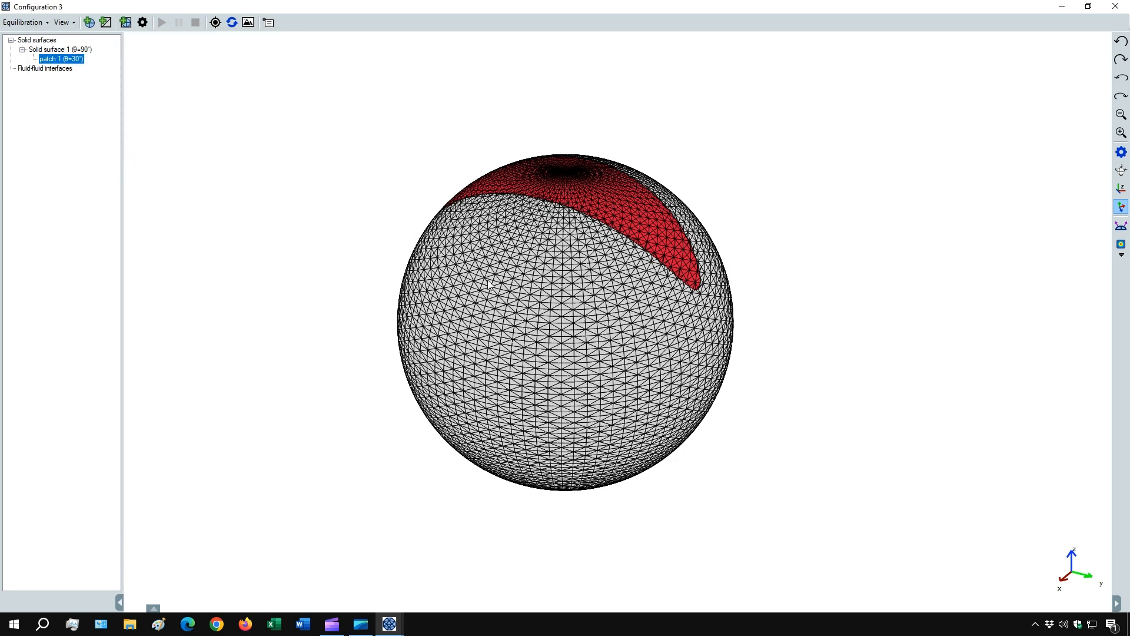
# - Add a fluid-fluid interface from the second built-in droplet mesh with an initial volume of 1 µm³
pyautogui.click(88, 23)
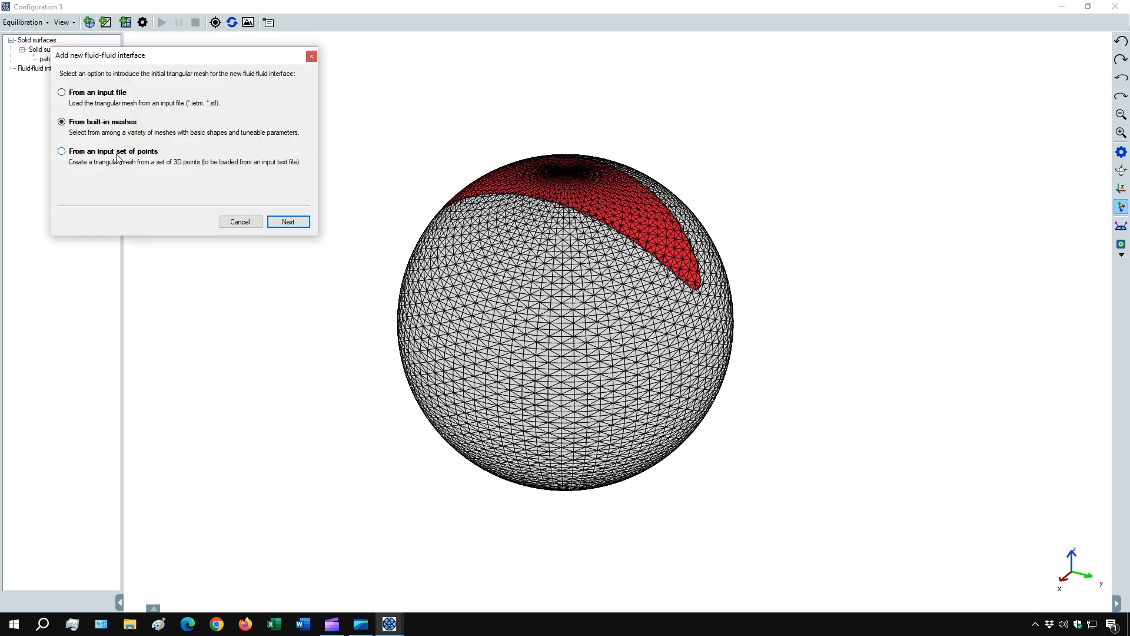
pyautogui.click(297, 222)
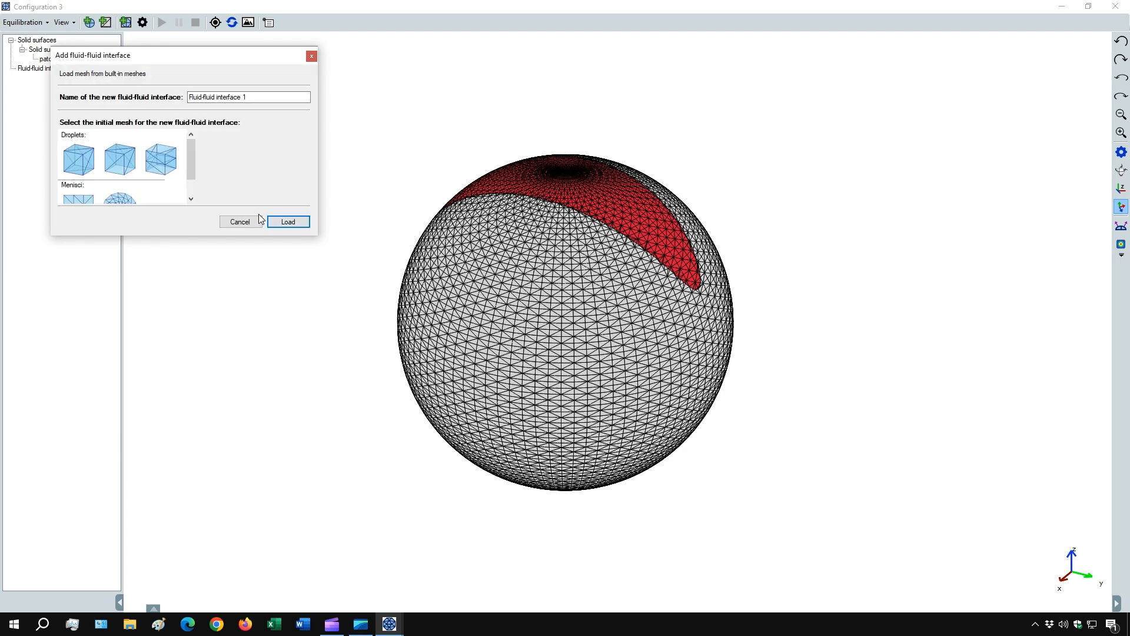
pyautogui.click(121, 165)
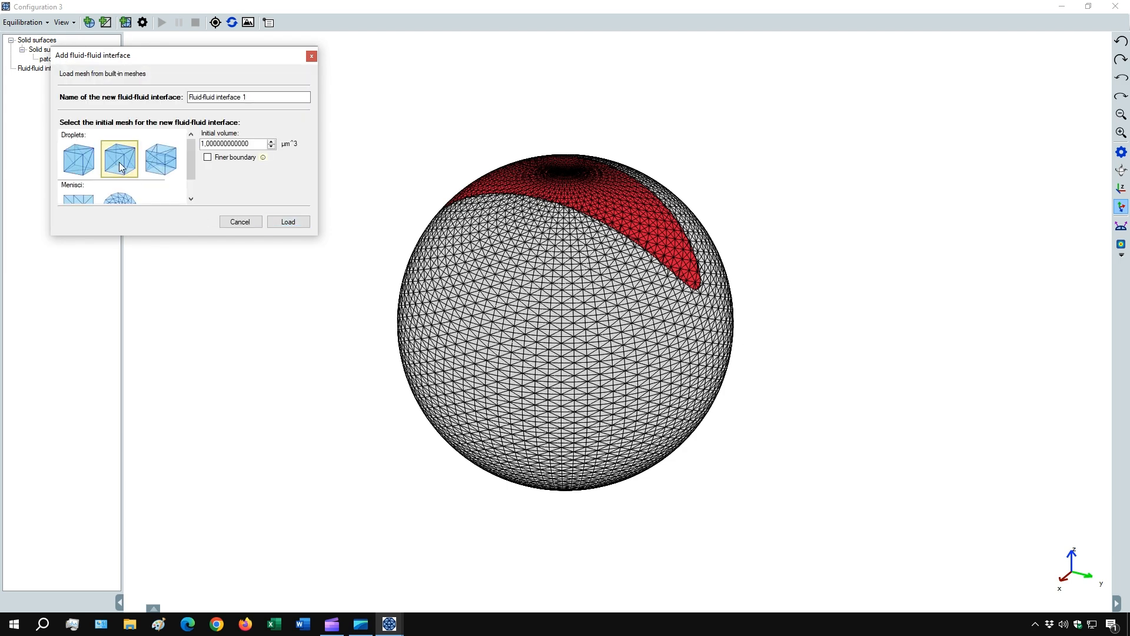
pyautogui.click(291, 224)
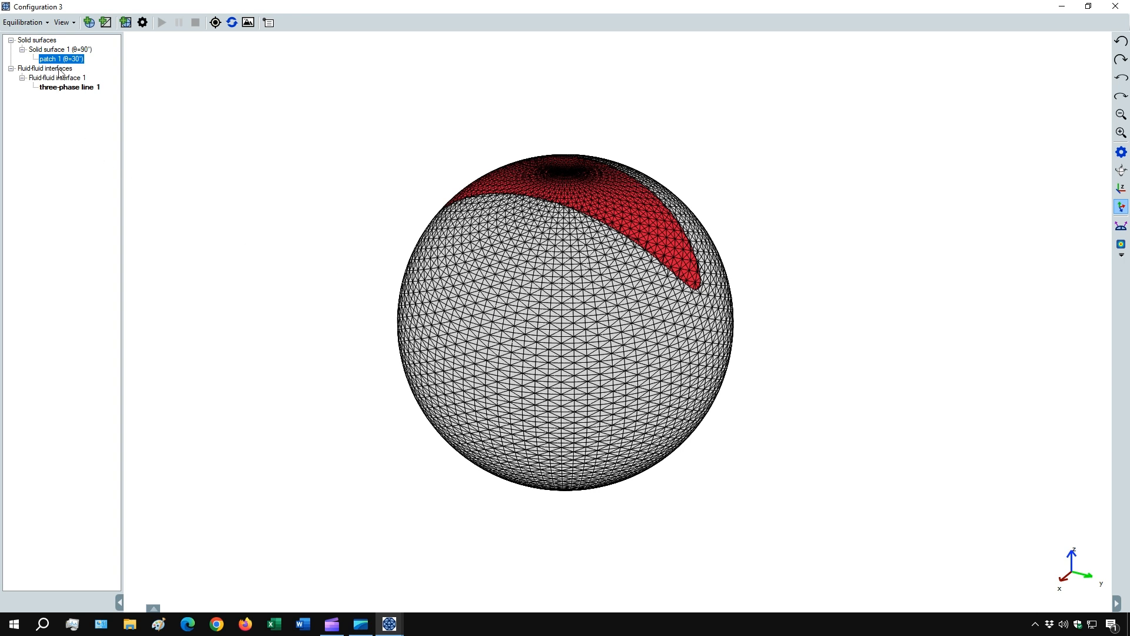
# - Hide Solid surface 1 and translate the droplet mesh upward along z onto the top of the patch
pyautogui.rightClick(58, 50)
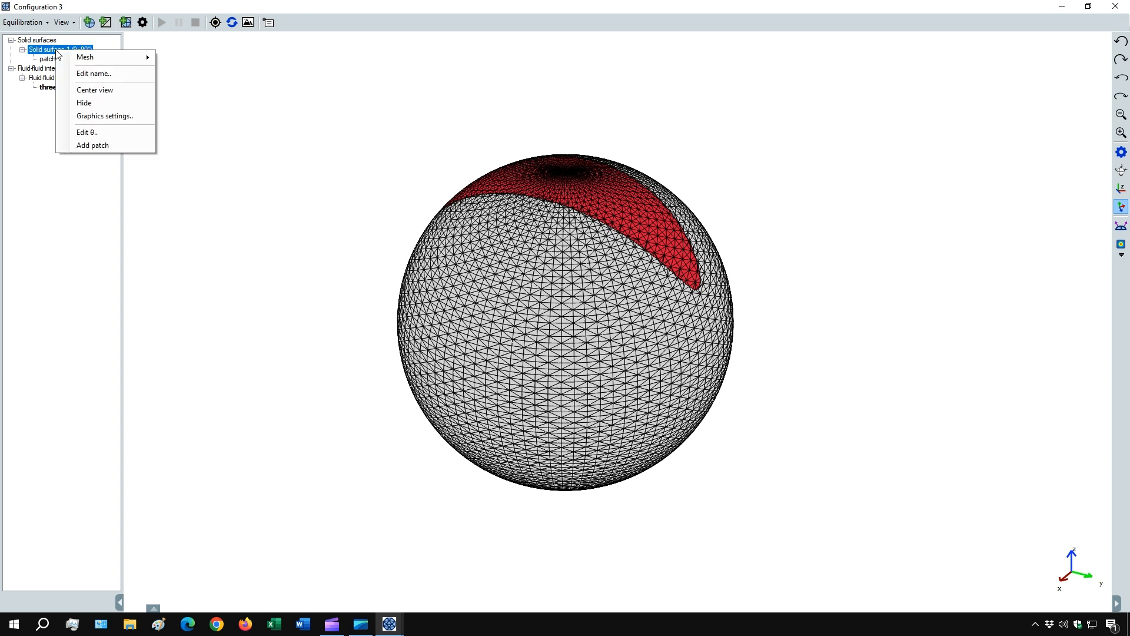
pyautogui.click(90, 103)
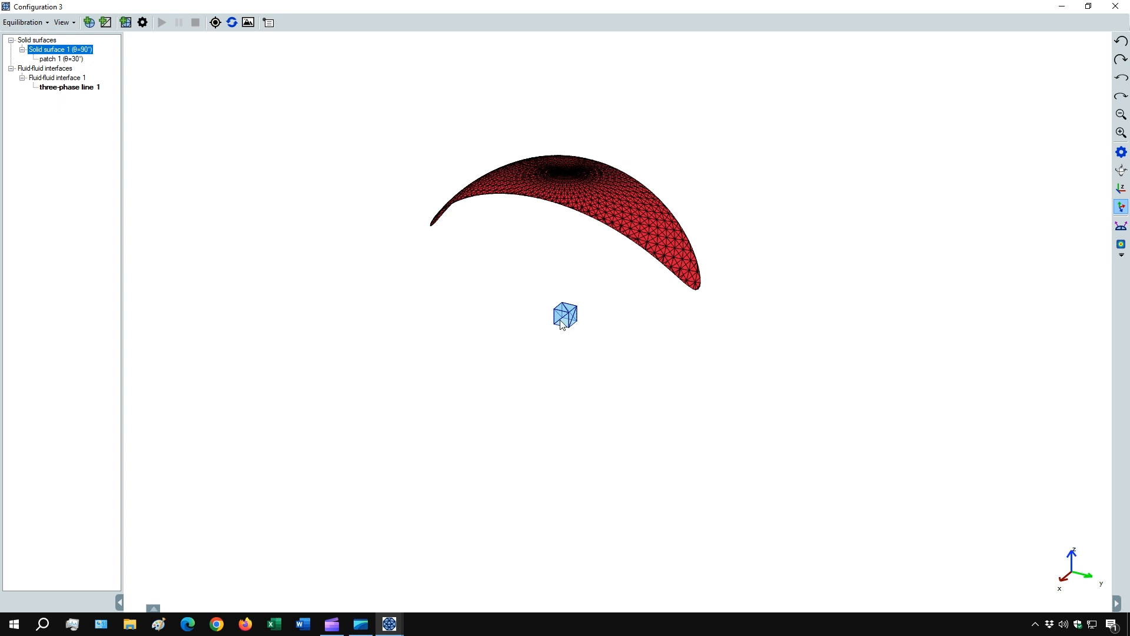
pyautogui.rightClick(67, 79)
pyautogui.moveTo(92, 88)
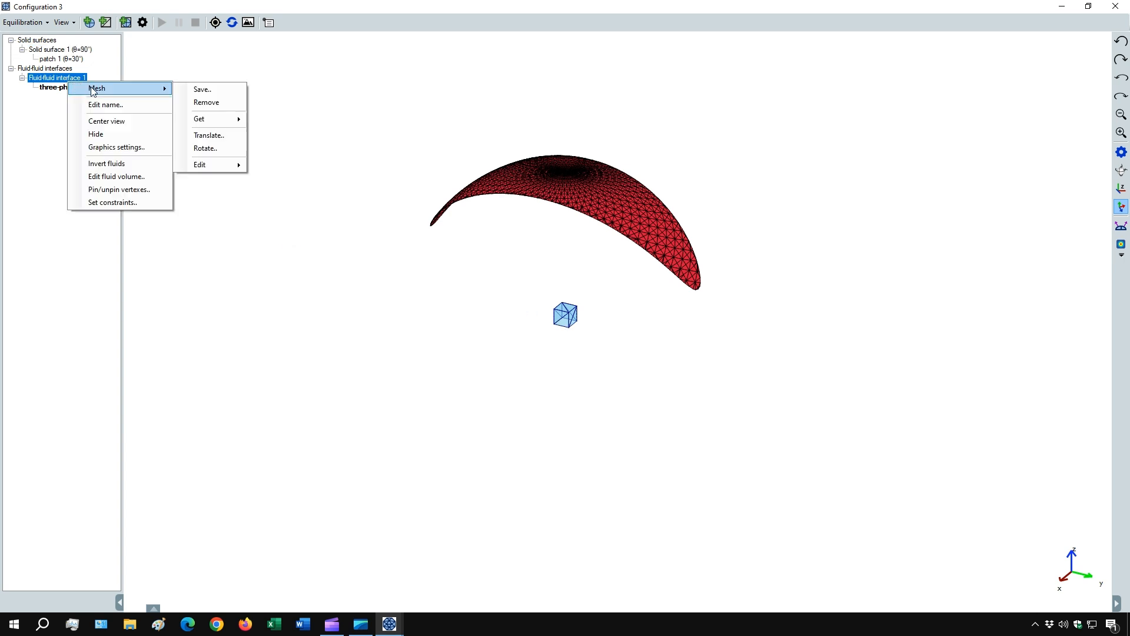
pyautogui.click(209, 136)
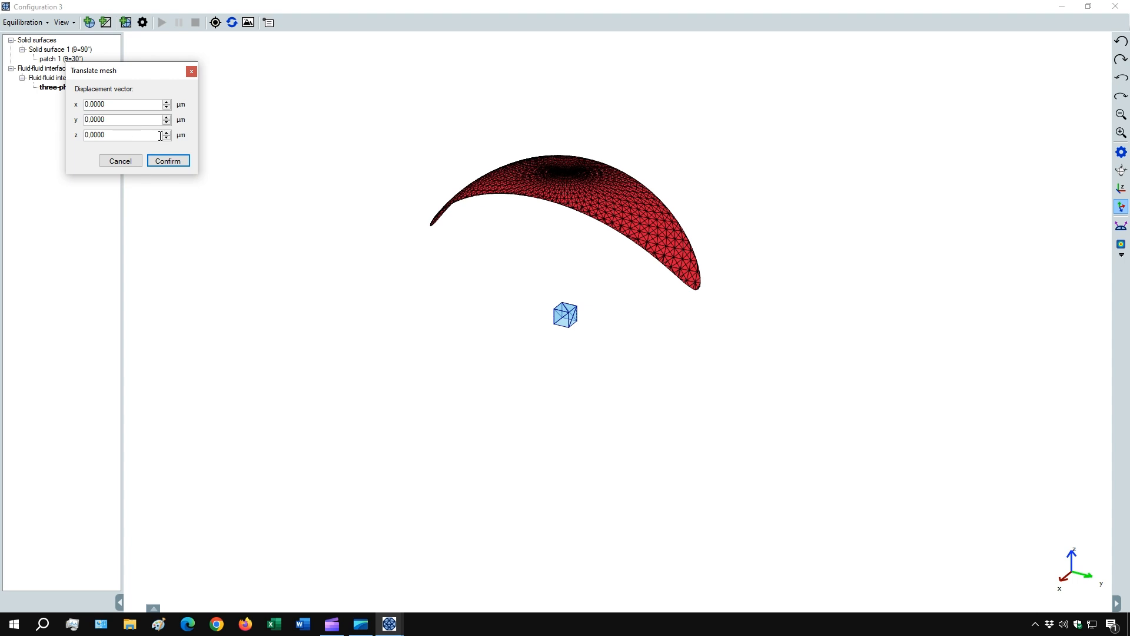
pyautogui.moveTo(160, 136); pyautogui.dragTo(81, 139)
pyautogui.click(176, 163)
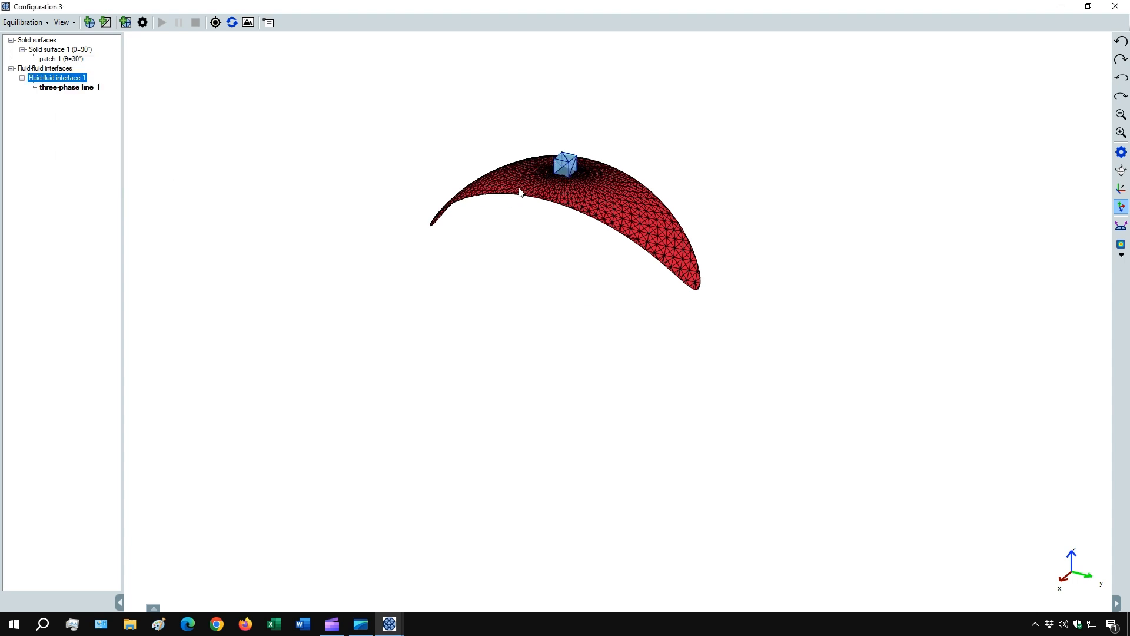
# - Constrain three-phase line 1 of Fluid-fluid interface 1 to Solid surface 1
pyautogui.rightClick(78, 94)
pyautogui.click(105, 126)
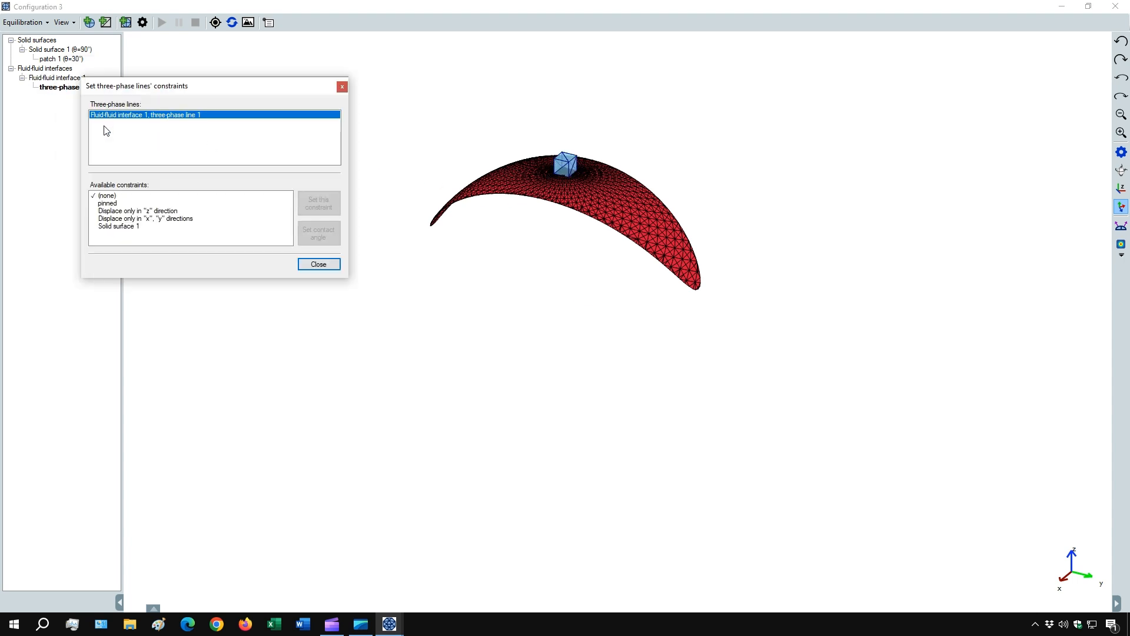
pyautogui.click(132, 227)
pyautogui.click(322, 208)
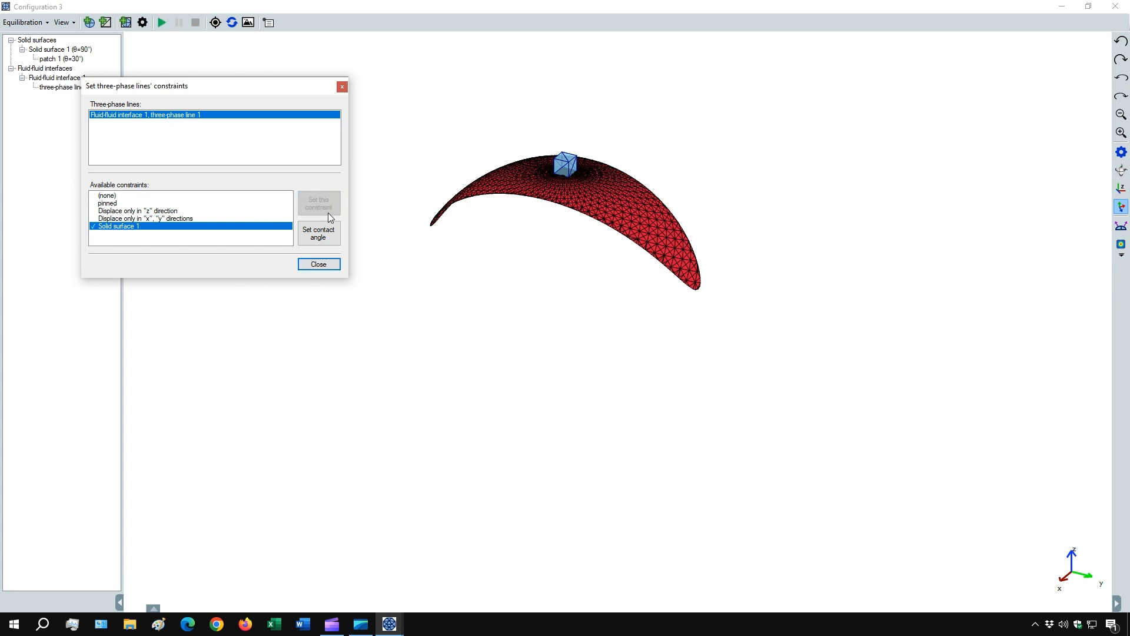
pyautogui.click(322, 265)
# - Configure the equilibration with refinement degree 2, a 200-vertex refinement limit, and a volume variation of 99 µm³
pyautogui.moveTo(660, 275); pyautogui.dragTo(534, 202)
pyautogui.scroll(4, 482, 281)
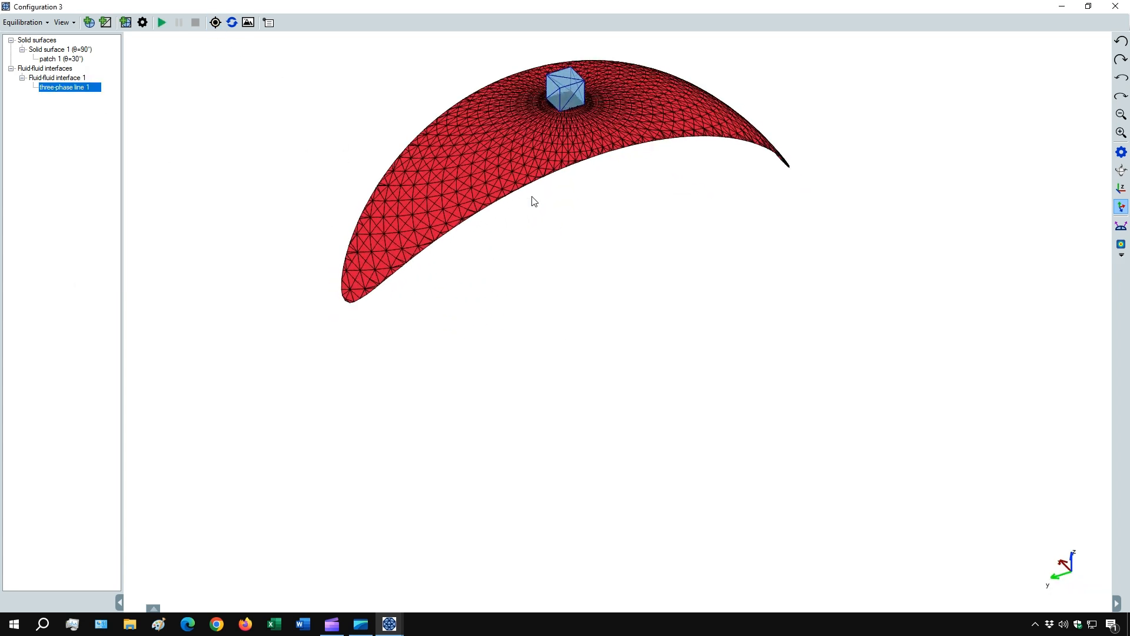
pyautogui.click(143, 22)
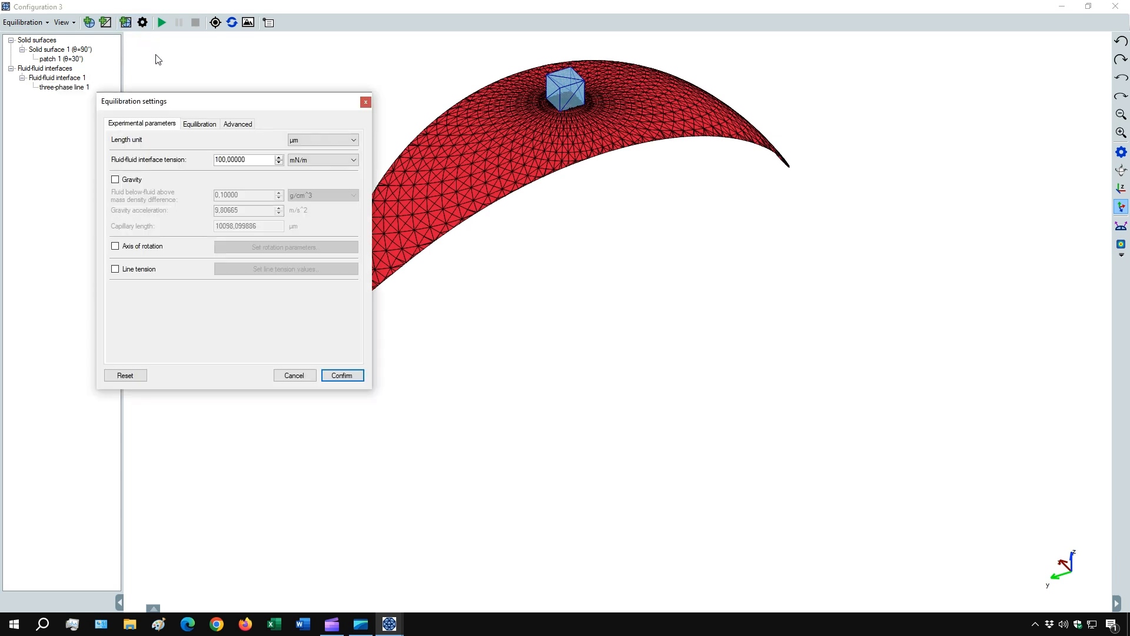
pyautogui.click(196, 124)
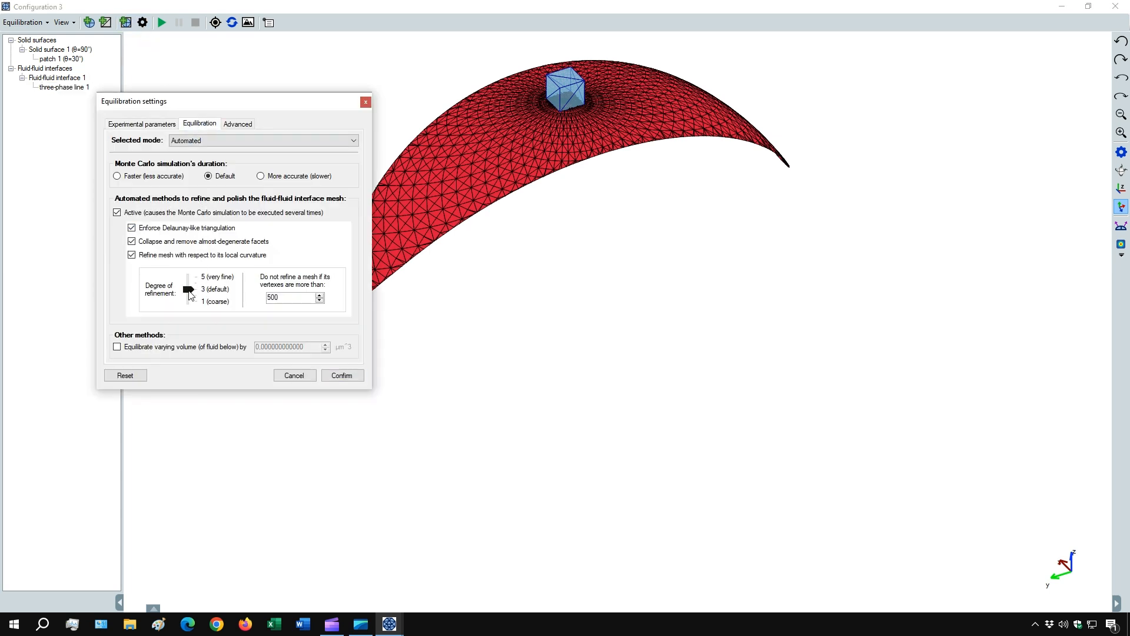
pyautogui.moveTo(188, 289); pyautogui.dragTo(242, 307)
pyautogui.click(210, 350)
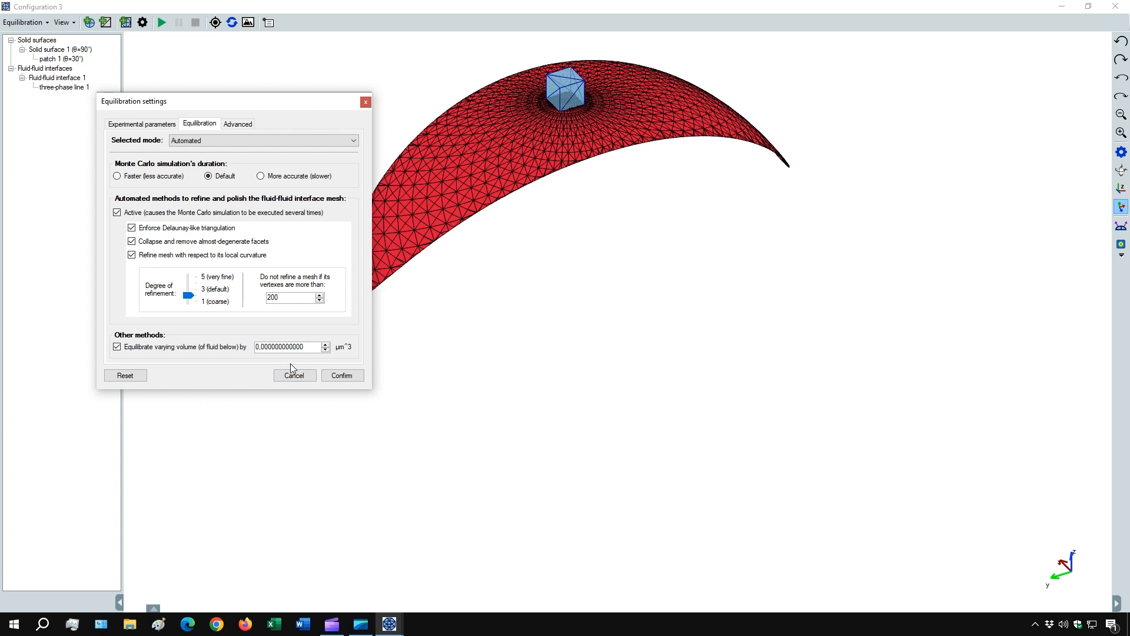
pyautogui.press('Delete')
pyautogui.click(343, 376)
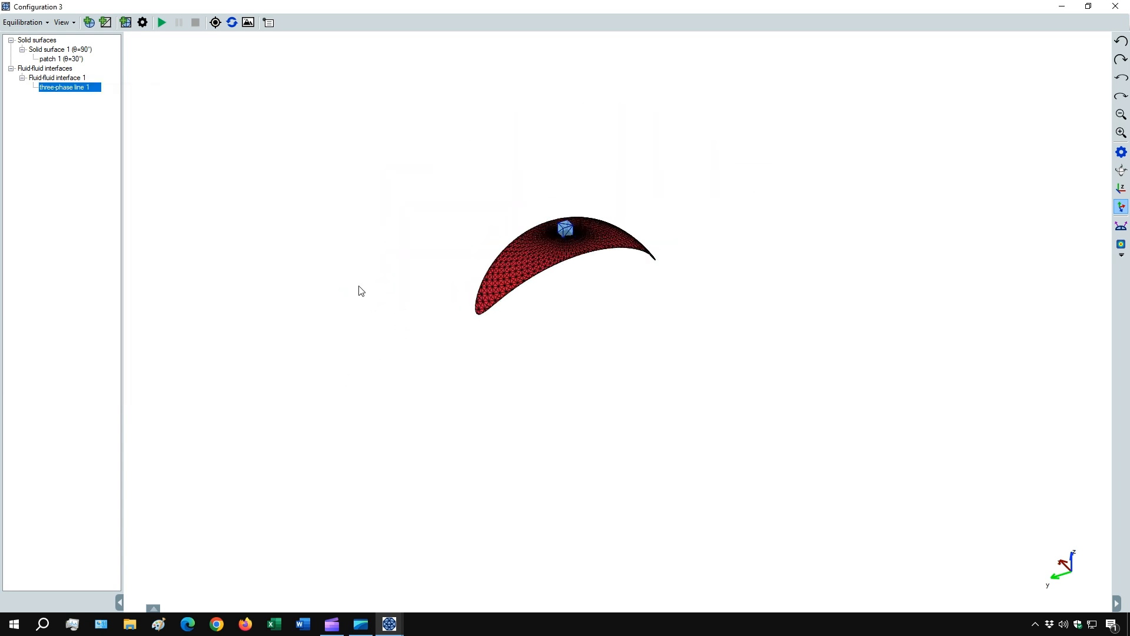
# - Run the equilibration of the growing droplet and make Solid surface 1 visible again
pyautogui.click(162, 23)
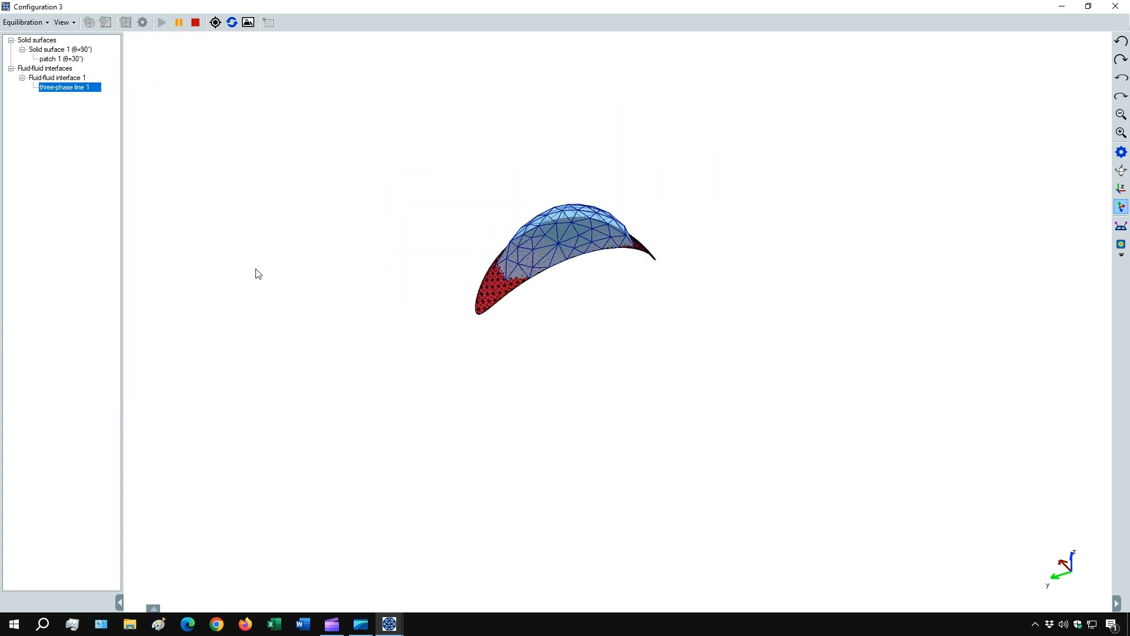
pyautogui.rightClick(71, 49)
pyautogui.click(106, 101)
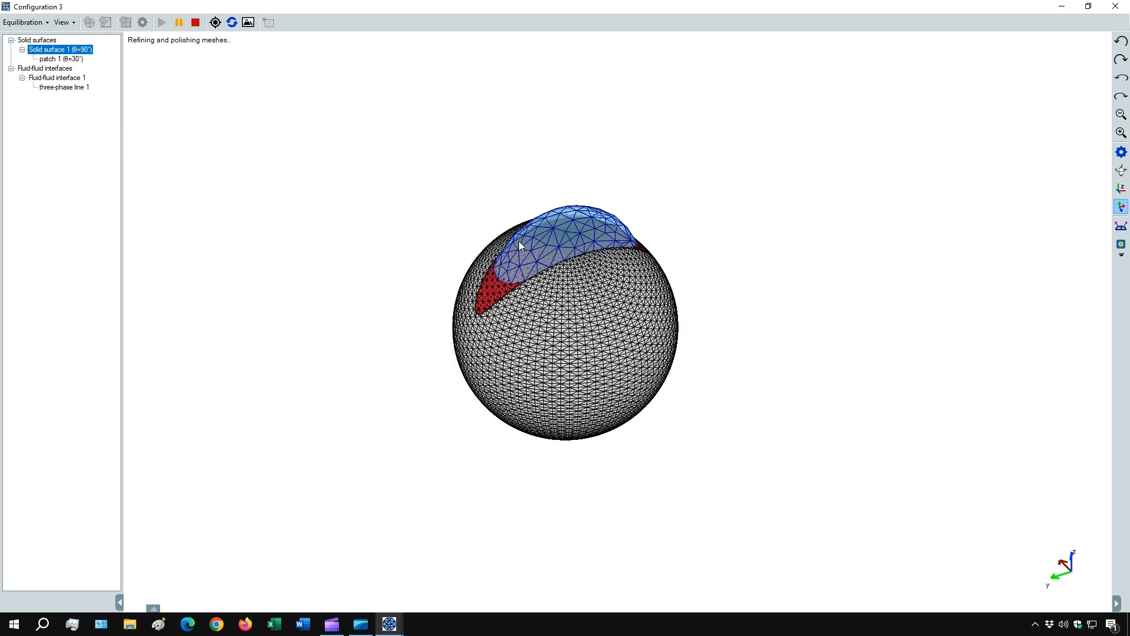
pyautogui.click(218, 26)
pyautogui.moveTo(710, 284); pyautogui.dragTo(629, 343)
pyautogui.scroll(-1, 542, 294)
pyautogui.scroll(-1, 549, 290)
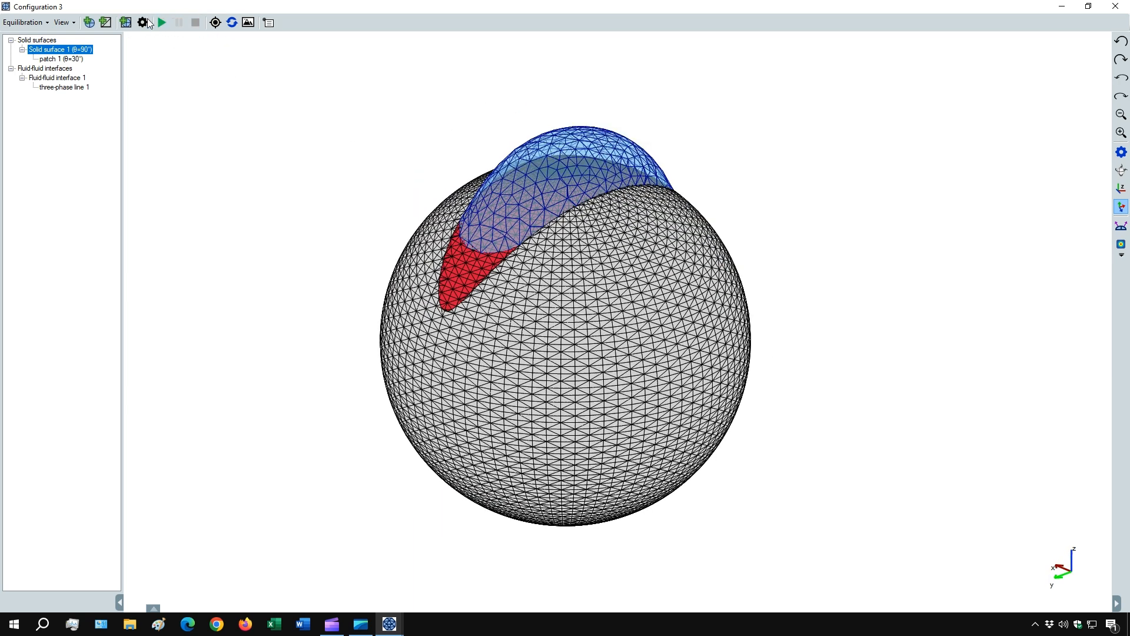
# - Raise the degree of refinement to 4, set the vertex limit to 2000, and turn off the varying-volume equilibration
pyautogui.click(143, 23)
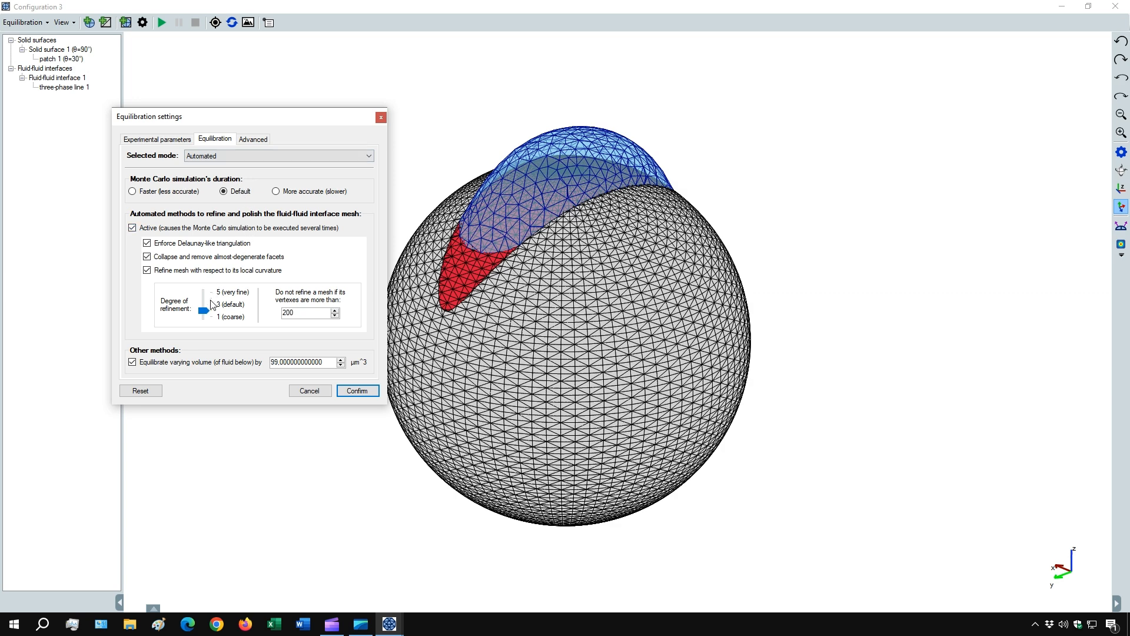
pyautogui.moveTo(204, 311); pyautogui.dragTo(204, 297)
pyautogui.click(132, 362)
pyautogui.click(355, 393)
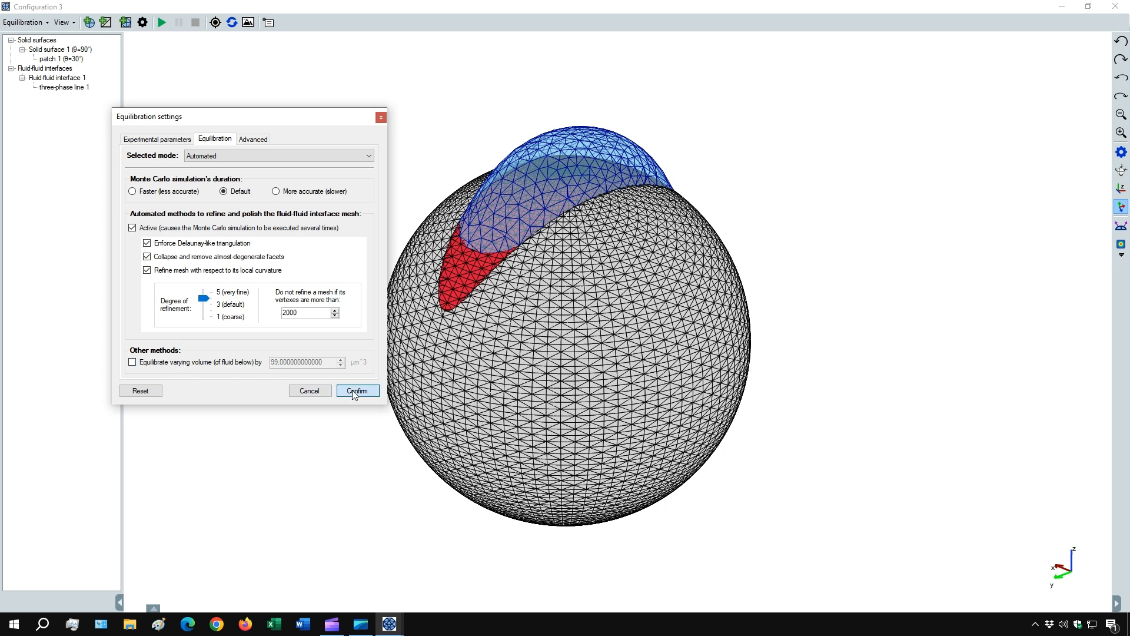
# - Run the equilibration with the finer mesh settings and focus on Fluid-fluid interface 1 to examine the droplet from the side
pyautogui.click(162, 23)
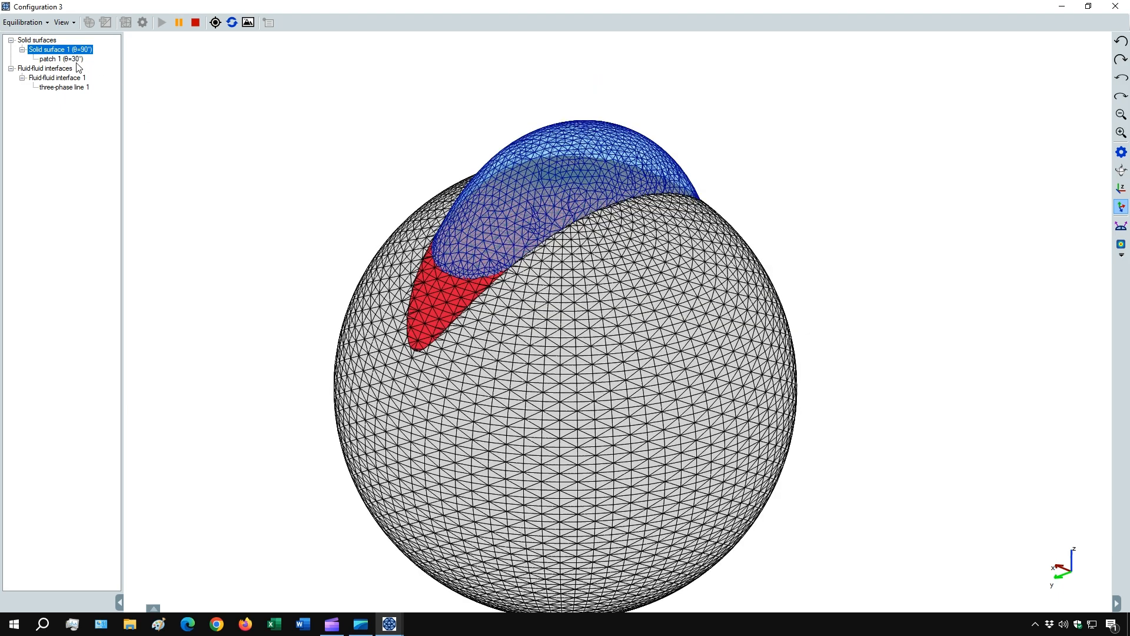
pyautogui.rightClick(65, 77)
pyautogui.click(108, 116)
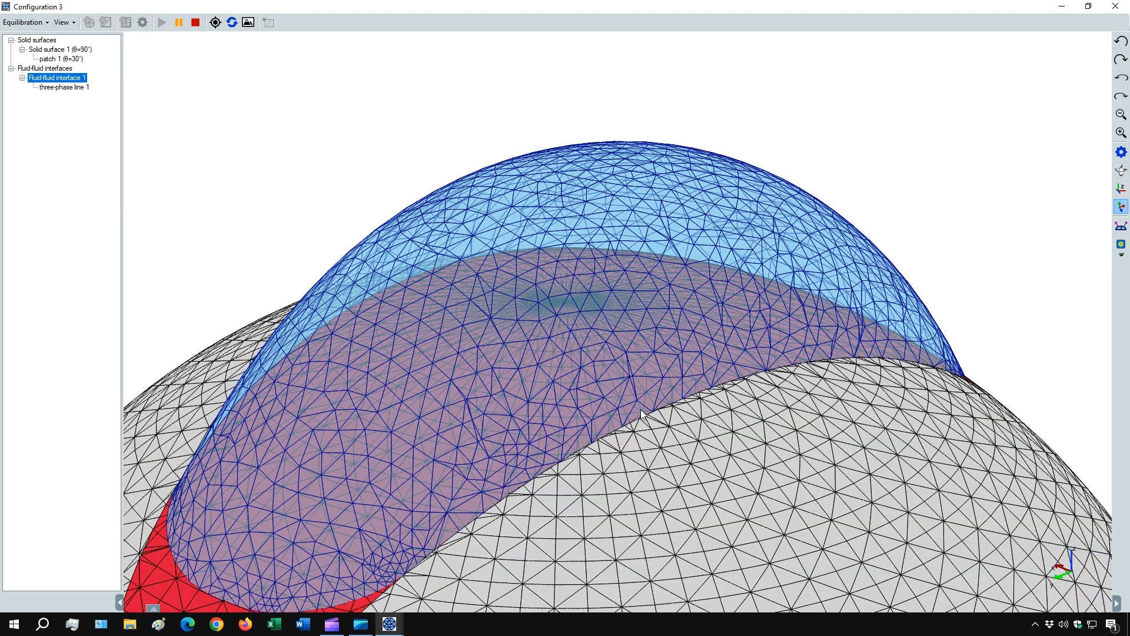
pyautogui.scroll(-2, 673, 490)
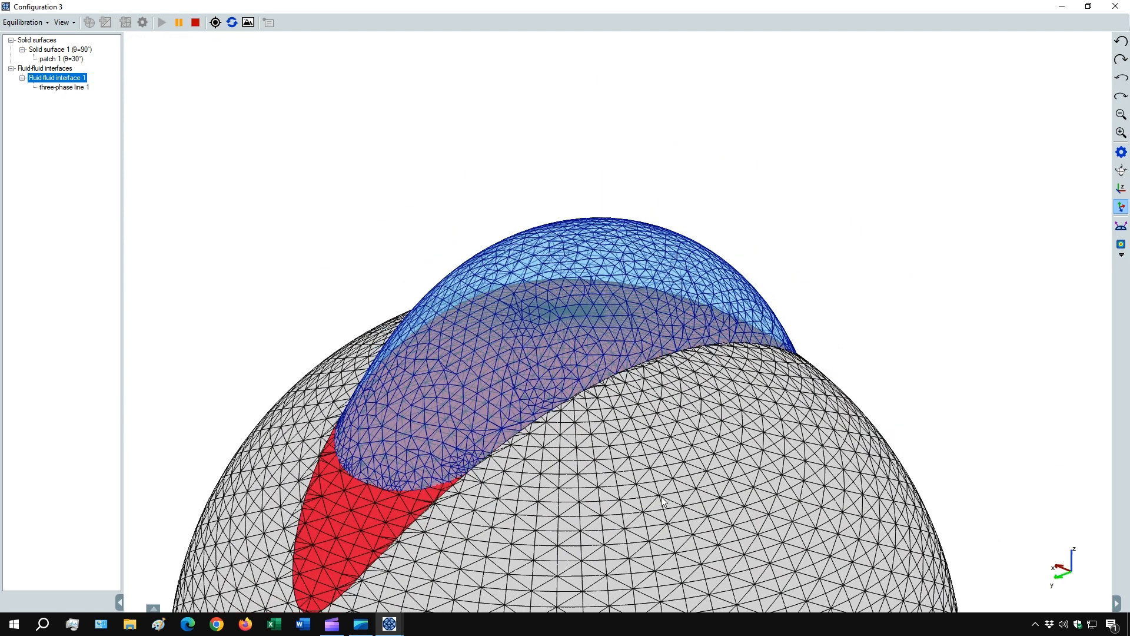
pyautogui.moveTo(673, 490); pyautogui.dragTo(584, 489)
pyautogui.scroll(-2, 589, 471)
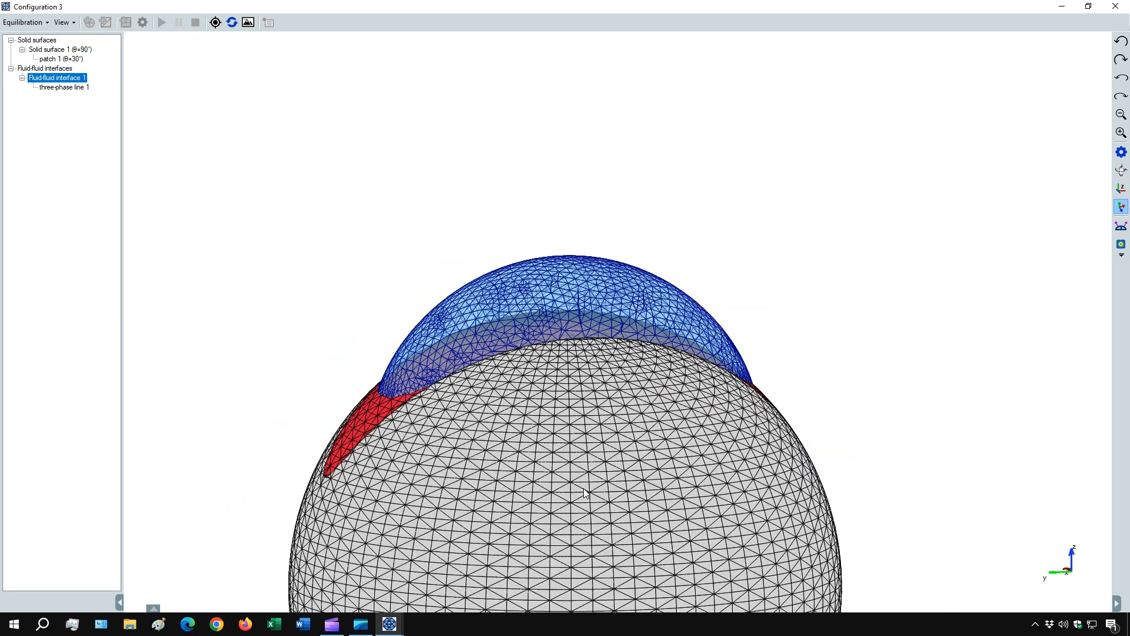
pyautogui.press('Up')
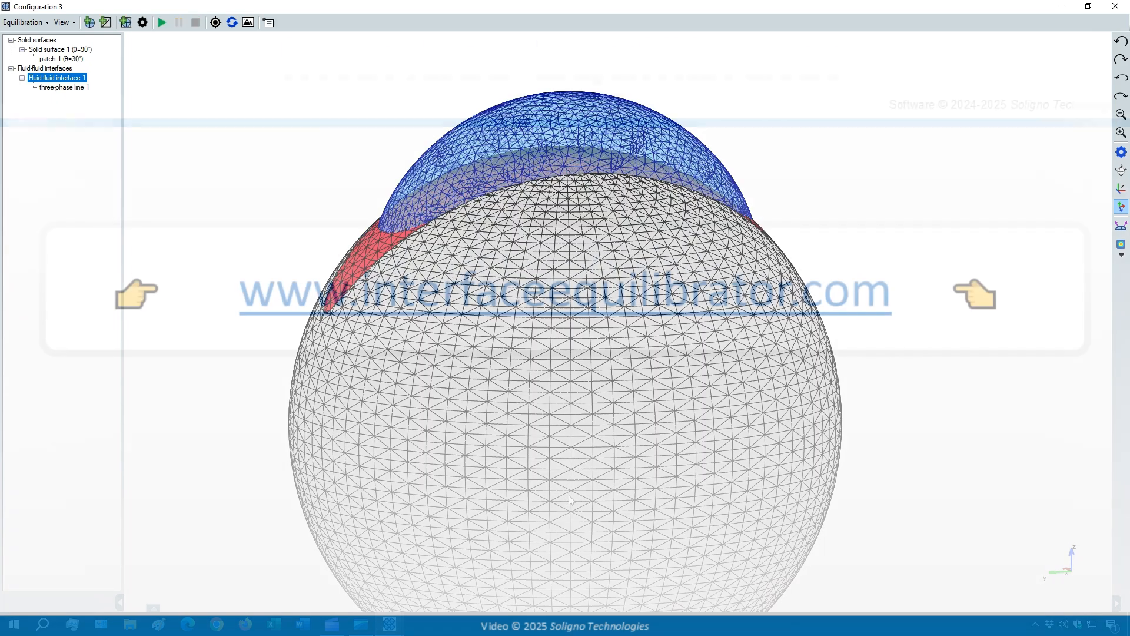